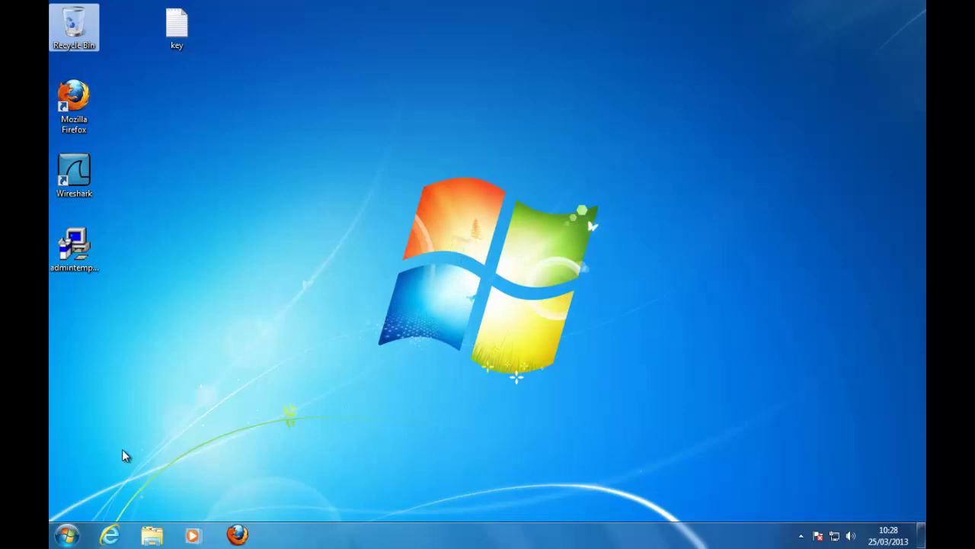
Step: Run d:\ from the Start search to launch Office 2013 Setup from the DVD
{"action": "left_click", "coordinate": [67, 535]}
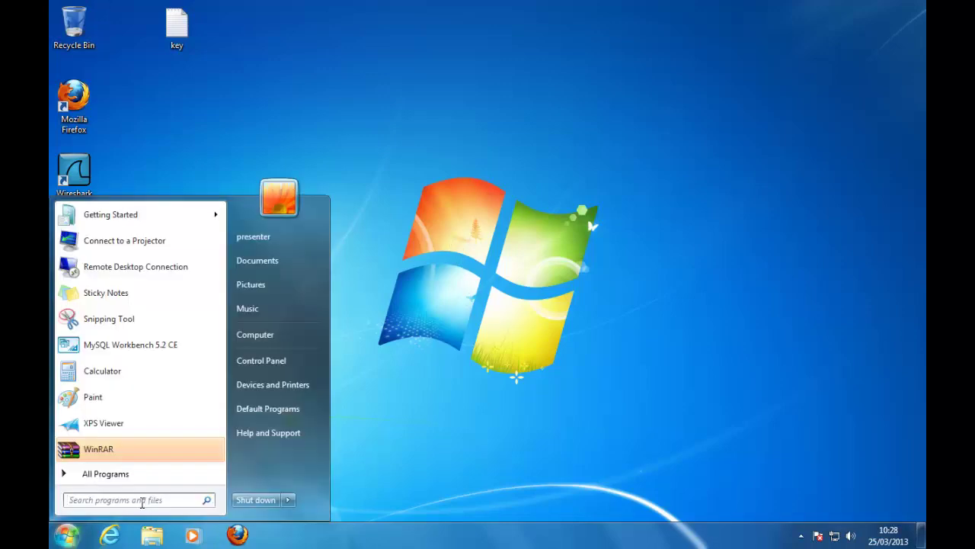
{"action": "type", "text": "d:\\"}
{"action": "key", "text": "Return"}
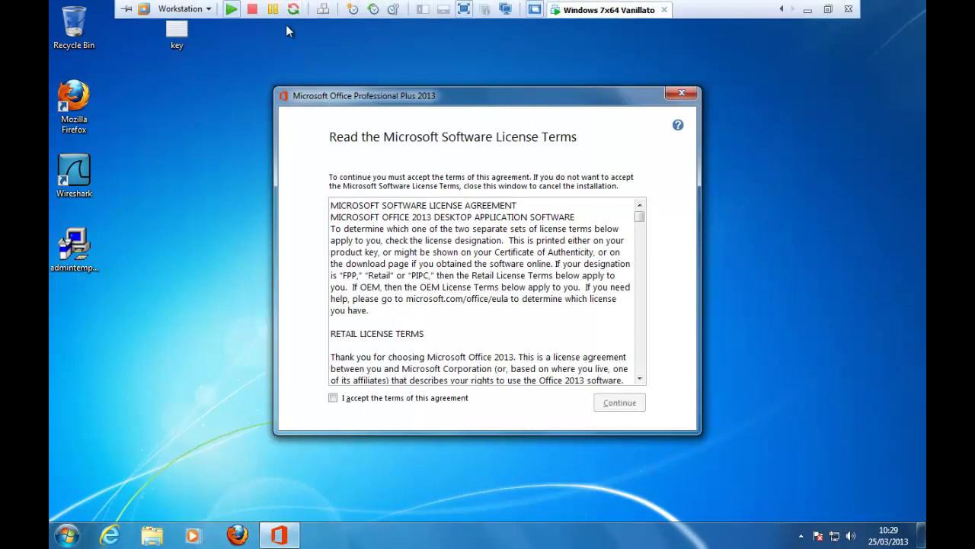
Step: Cancel the Office Professional Plus 2013 setup and open Windows Explorer
{"action": "left_click", "coordinate": [690, 98]}
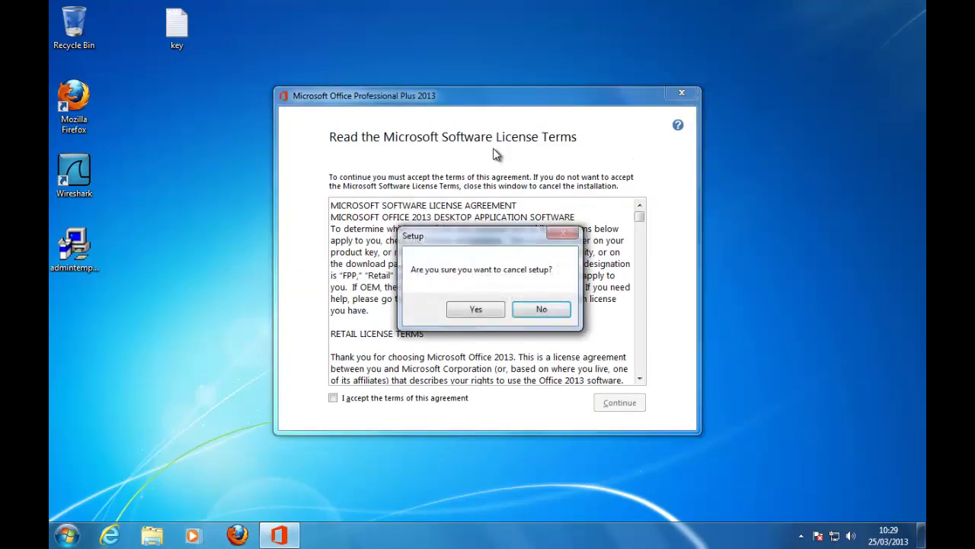
{"action": "left_click", "coordinate": [477, 309]}
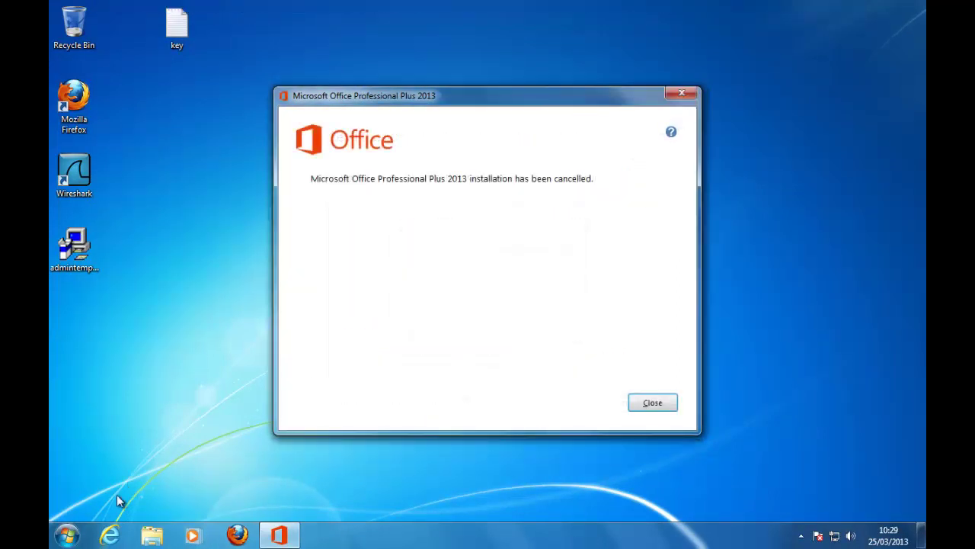
{"action": "left_click", "coordinate": [153, 536]}
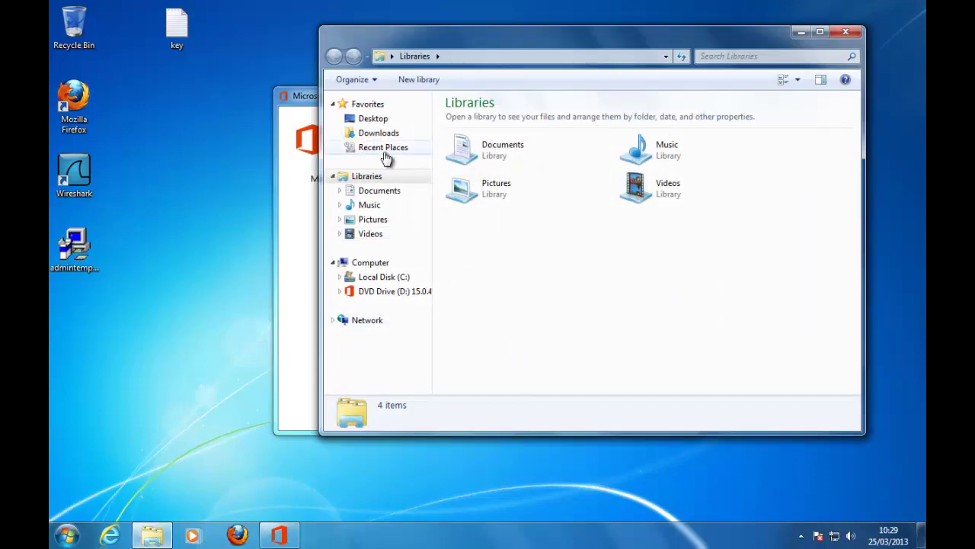
Step: Show DVD Drive (D:), close the cancelled-setup message, and copy the x64 folder to the desktop
{"action": "left_click", "coordinate": [373, 292]}
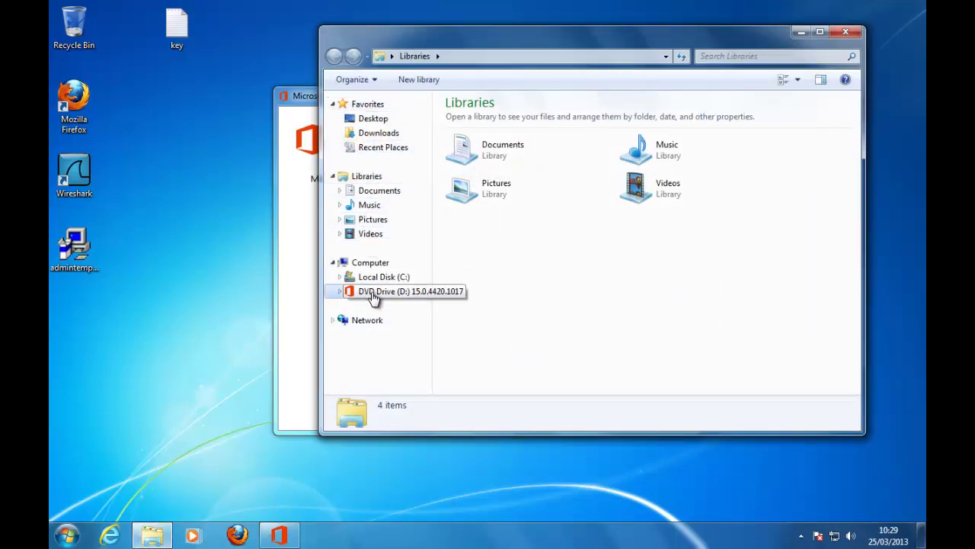
{"action": "left_click", "coordinate": [305, 97]}
{"action": "left_click", "coordinate": [682, 93]}
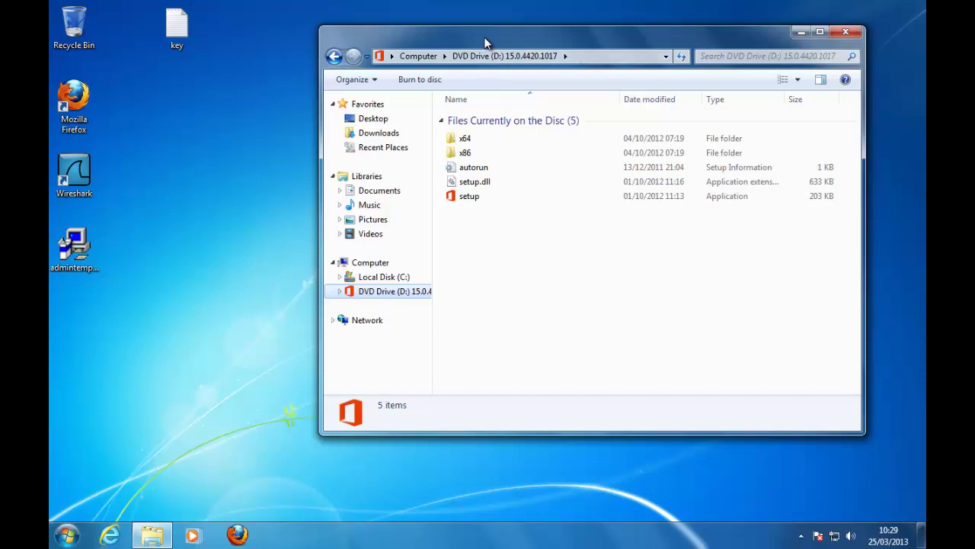
{"action": "mouse_move", "coordinate": [485, 42]}
{"action": "left_mouse_down"}
{"action": "mouse_move", "coordinate": [494, 36]}
{"action": "mouse_move", "coordinate": [502, 48]}
{"action": "left_mouse_up"}
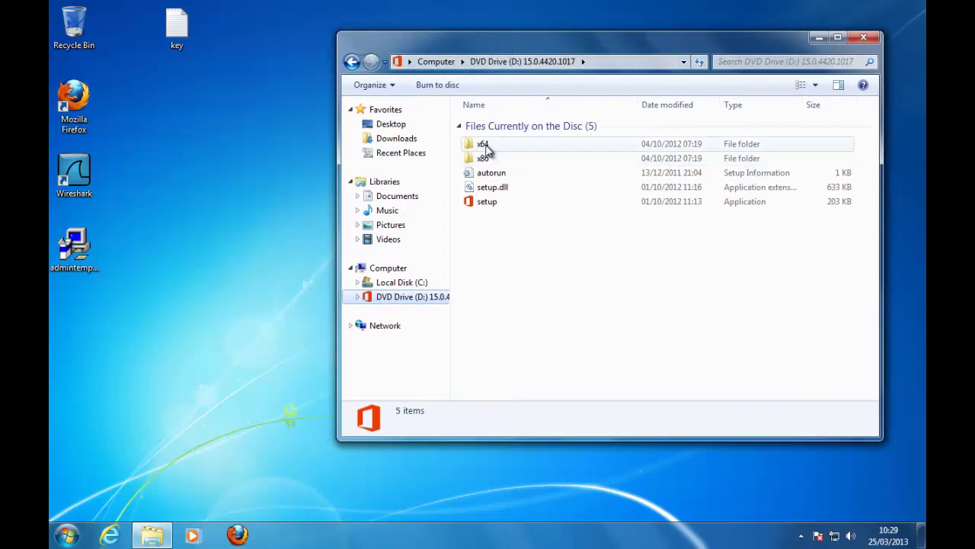
{"action": "left_click", "coordinate": [484, 144]}
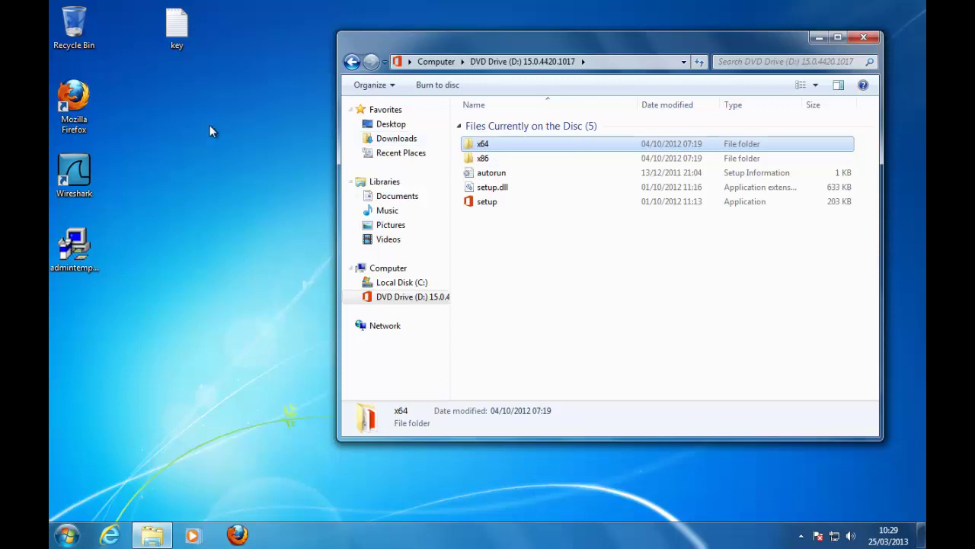
{"action": "left_click", "coordinate": [171, 129]}
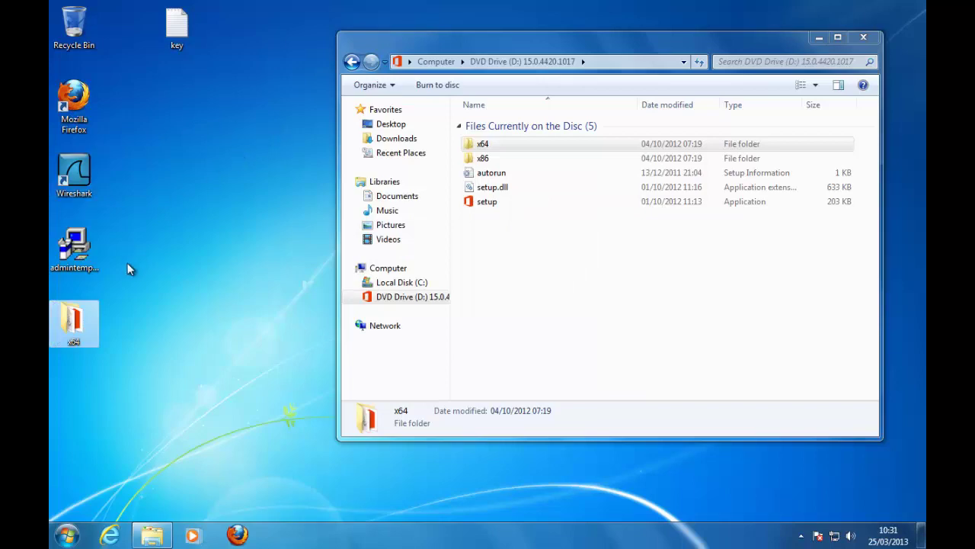
Step: Open the desktop copy of the x64 folder and move its window up and left
{"action": "double_click", "coordinate": [74, 324]}
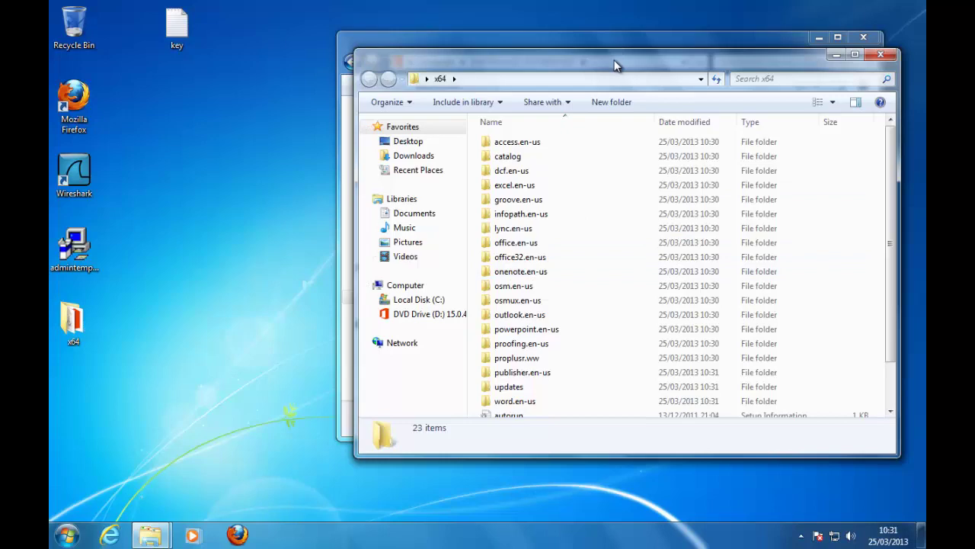
{"action": "left_click_drag", "start_coordinate": [616, 65], "coordinate": [450, 48]}
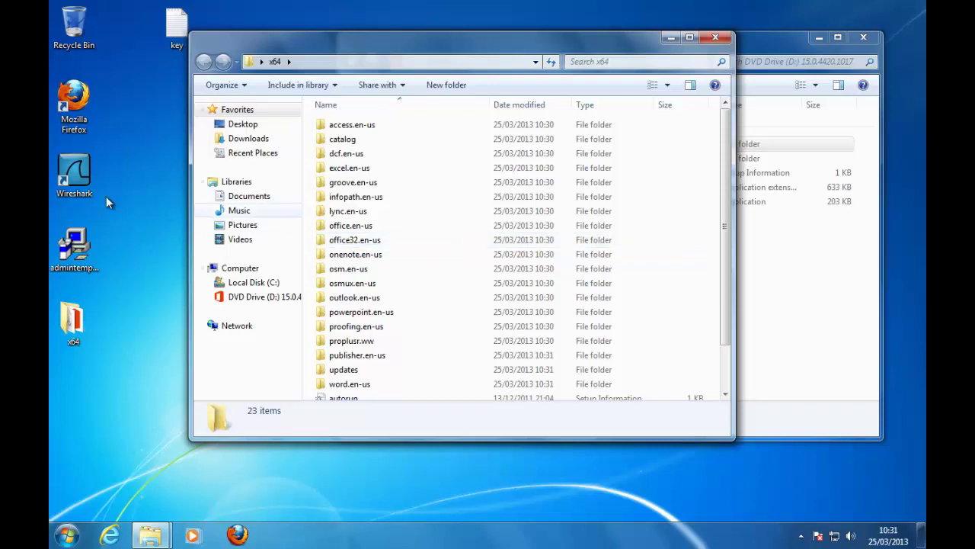
{"action": "left_click", "coordinate": [74, 176]}
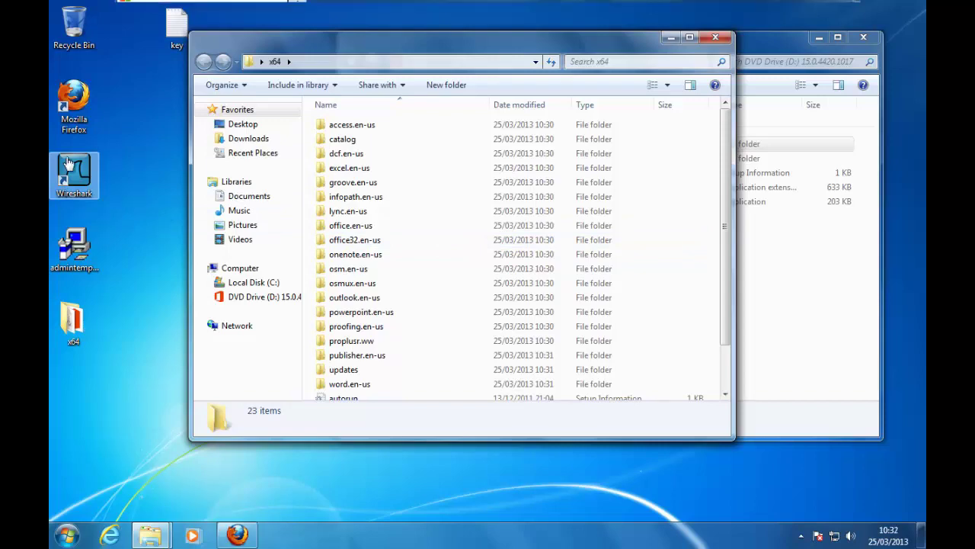
Step: Download admintemplates_64bit.exe from the Download Center page and save it to disk
{"action": "mouse_move", "coordinate": [242, 536]}
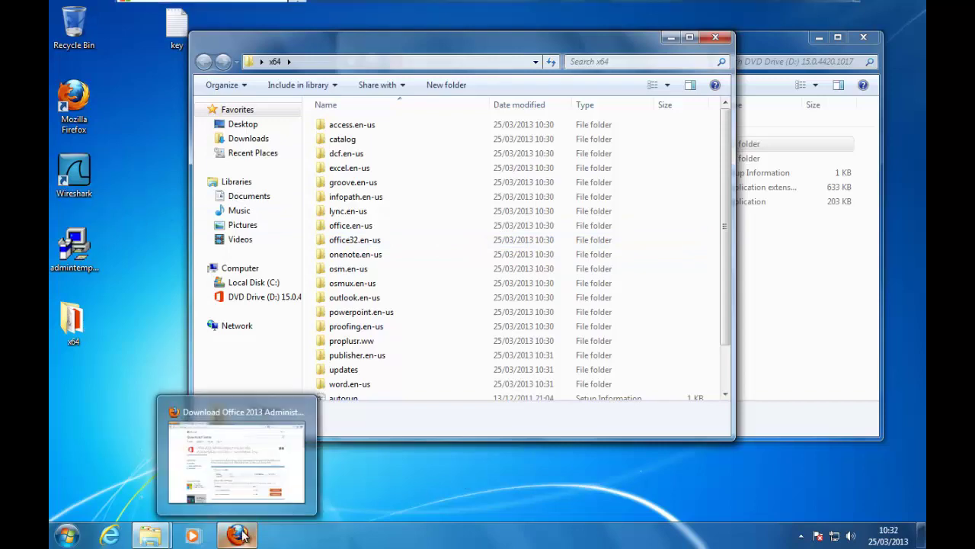
{"action": "left_click", "coordinate": [233, 454]}
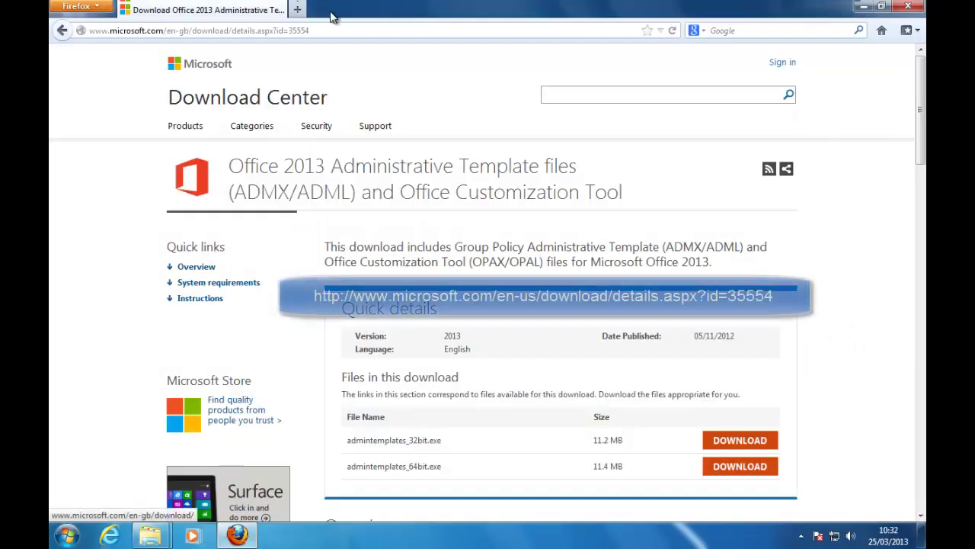
{"action": "left_click_drag", "start_coordinate": [314, 31], "coordinate": [72, 29]}
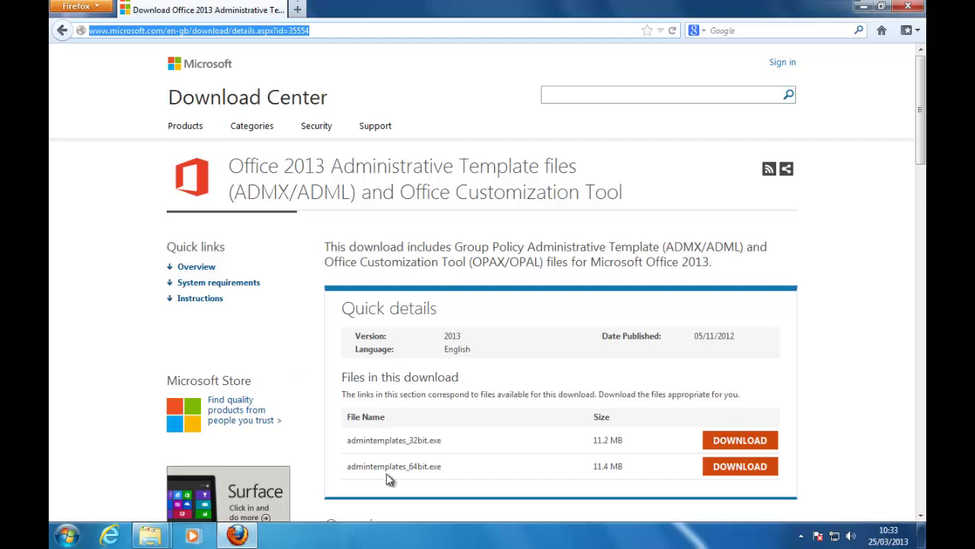
{"action": "left_click", "coordinate": [736, 471]}
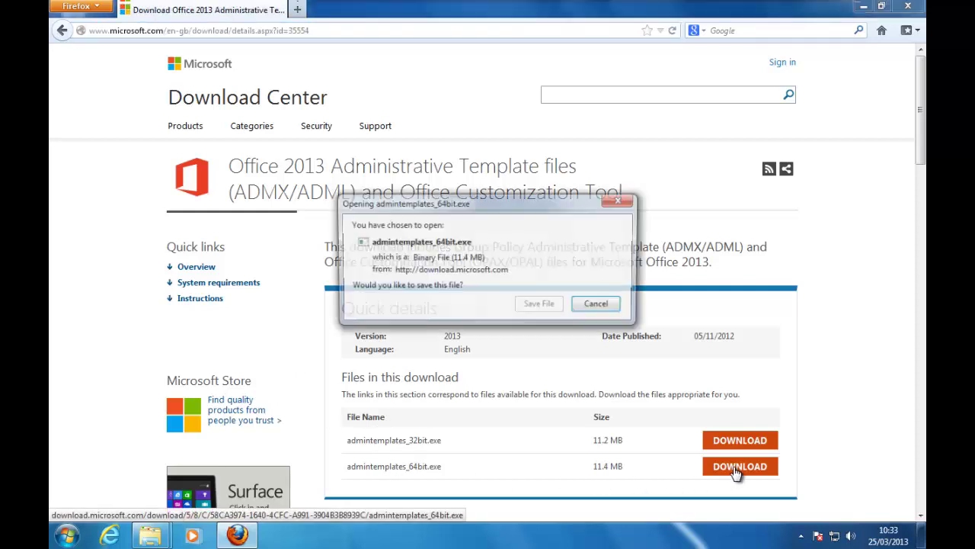
{"action": "left_click", "coordinate": [551, 308]}
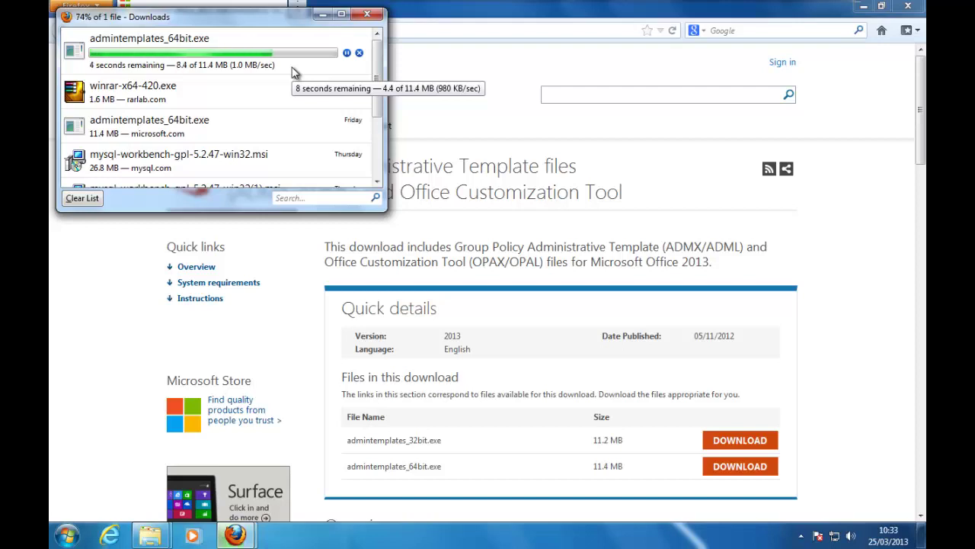
Step: Open the Downloads folder containing the finished admintemplates_64bit.exe
{"action": "left_click", "coordinate": [294, 71]}
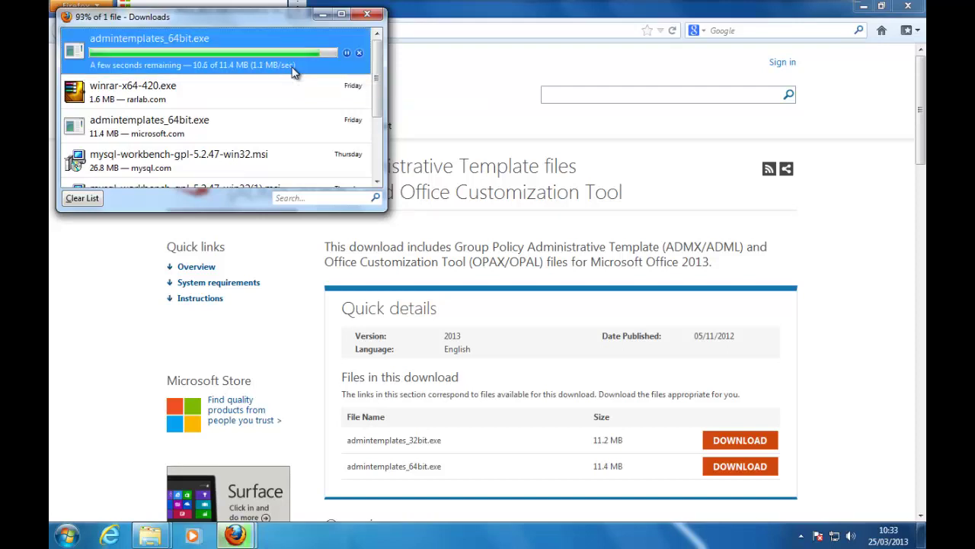
{"action": "right_click", "coordinate": [294, 70]}
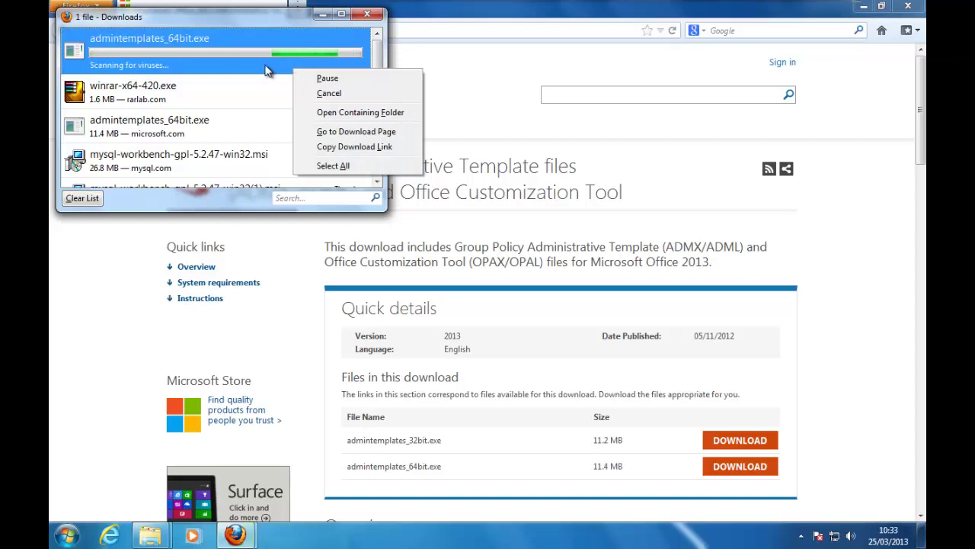
{"action": "right_click", "coordinate": [267, 71]}
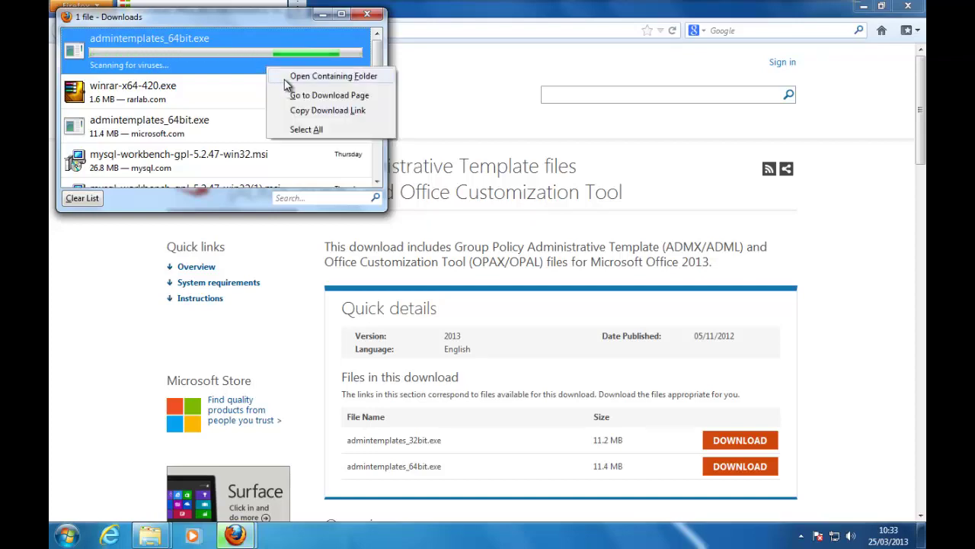
{"action": "left_click", "coordinate": [288, 79]}
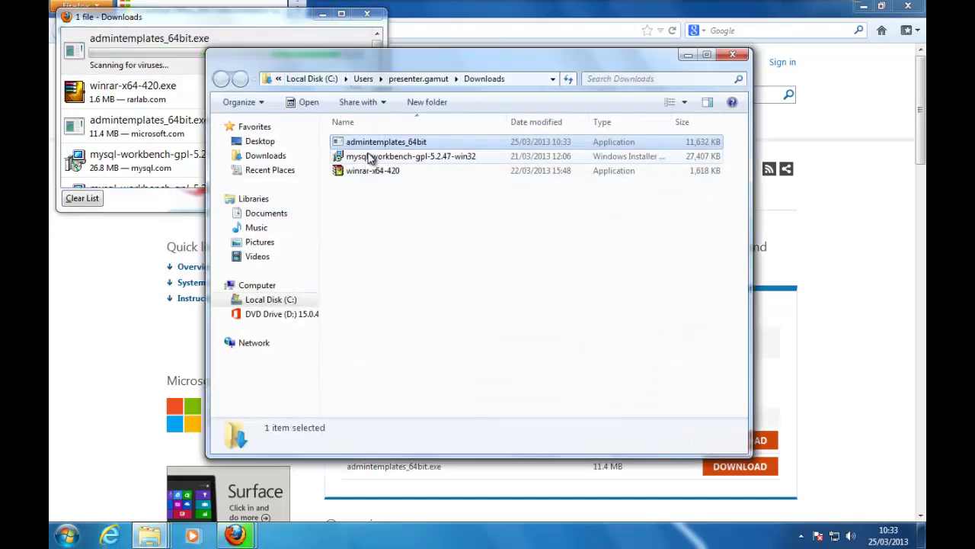
Step: Run admintemplates_64bit.exe, accept the license, and extract the templates into the desktop x64 folder
{"action": "double_click", "coordinate": [374, 147]}
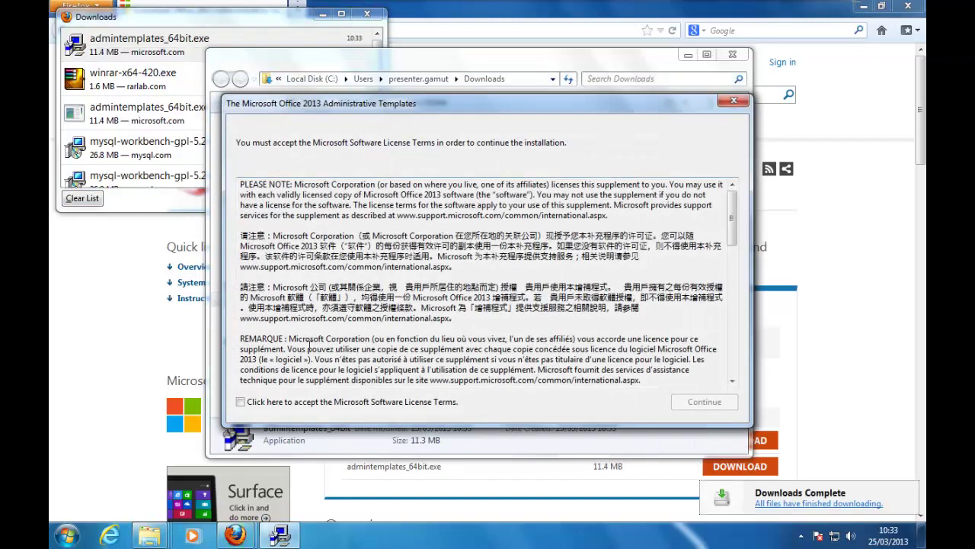
{"action": "left_click", "coordinate": [282, 404]}
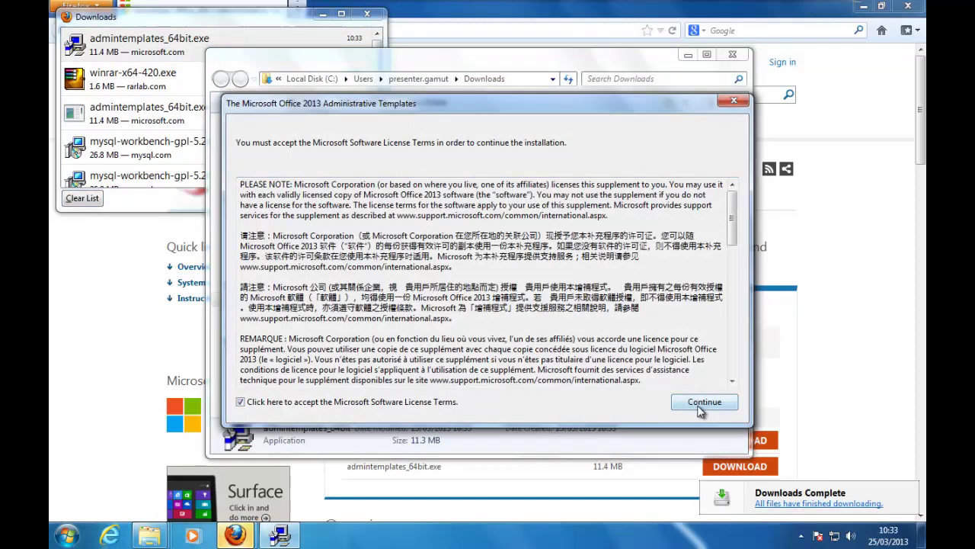
{"action": "left_click", "coordinate": [702, 403]}
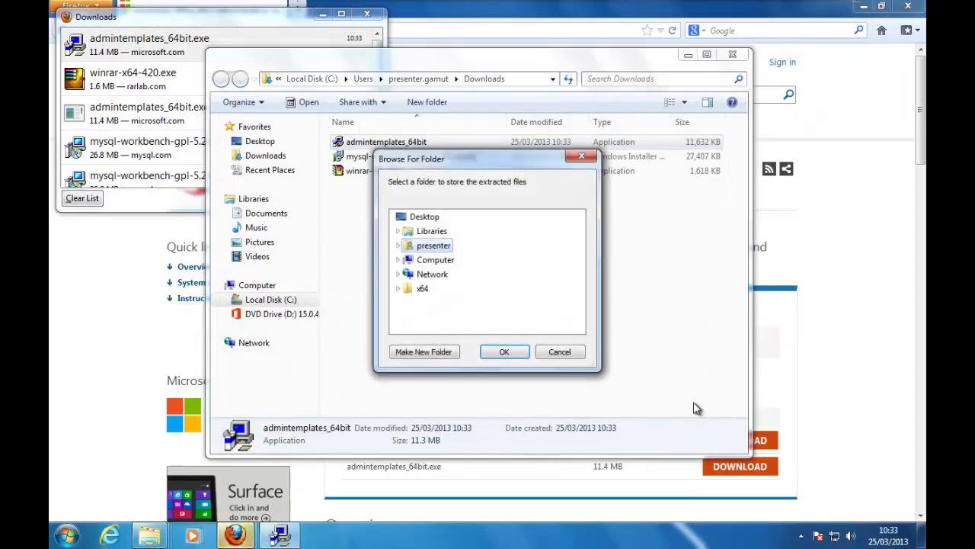
{"action": "left_click", "coordinate": [422, 288]}
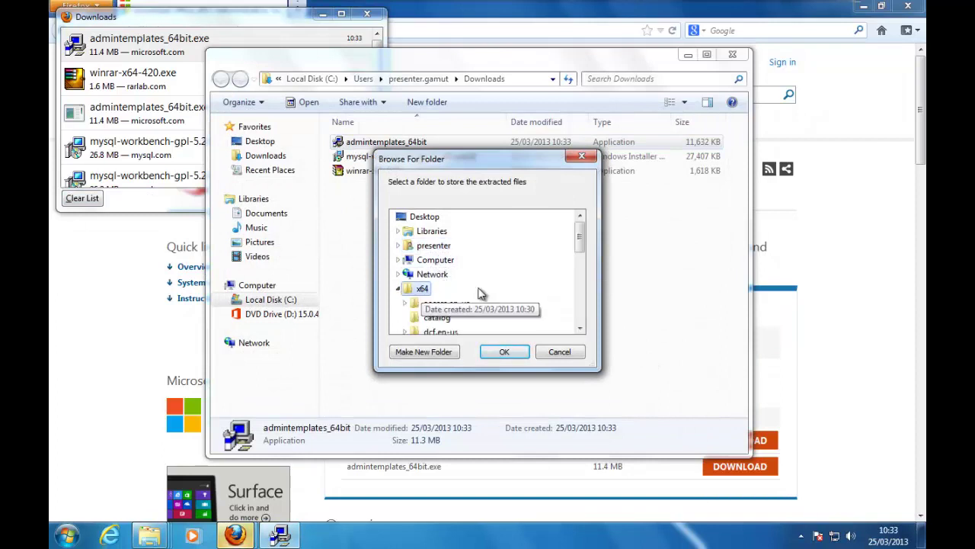
{"action": "mouse_move", "coordinate": [579, 239]}
{"action": "left_mouse_down"}
{"action": "mouse_move", "coordinate": [584, 313]}
{"action": "mouse_move", "coordinate": [584, 227]}
{"action": "left_mouse_up"}
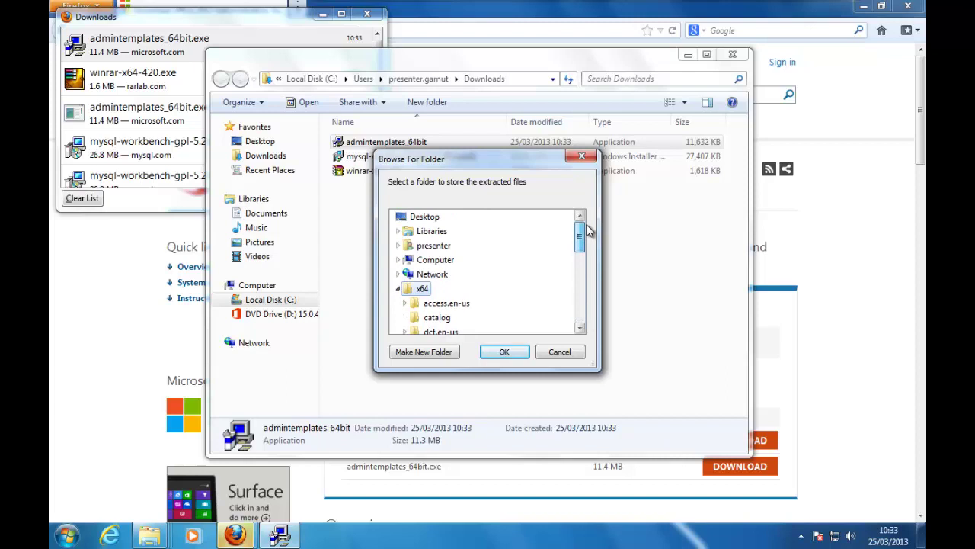
{"action": "left_click", "coordinate": [522, 353]}
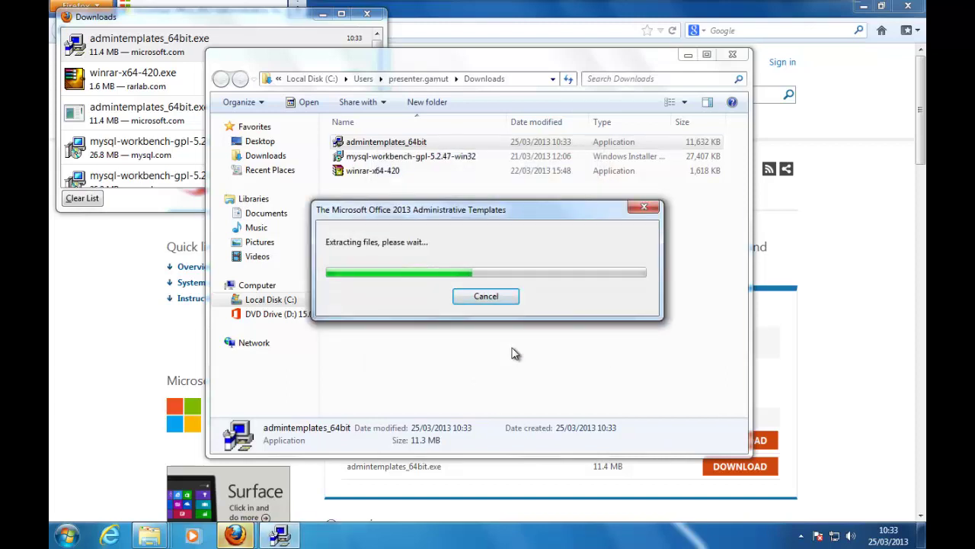
{"action": "left_click", "coordinate": [575, 310]}
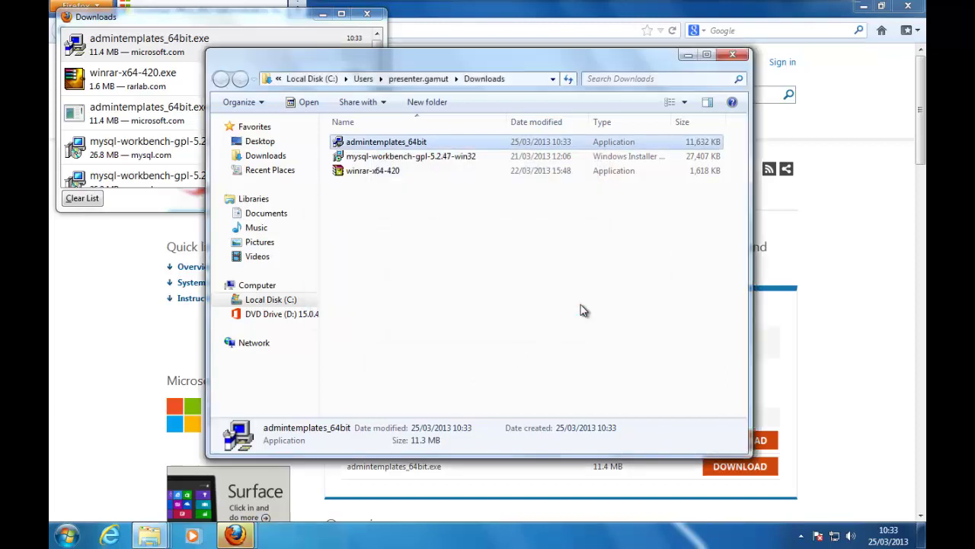
Step: Close the Downloads window, Firefox and the DVD drive window, then select the admin folder
{"action": "left_click", "coordinate": [735, 56]}
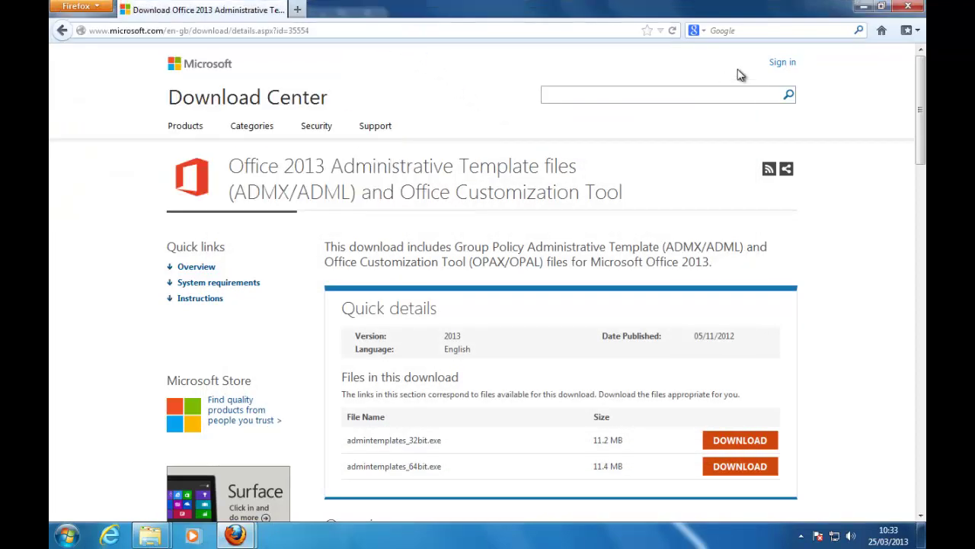
{"action": "left_click", "coordinate": [917, 8]}
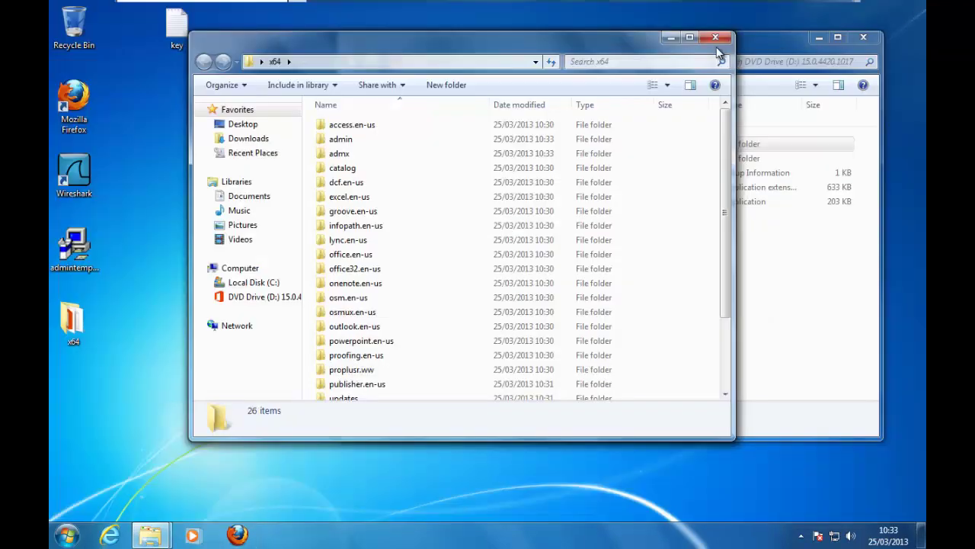
{"action": "left_click", "coordinate": [870, 40]}
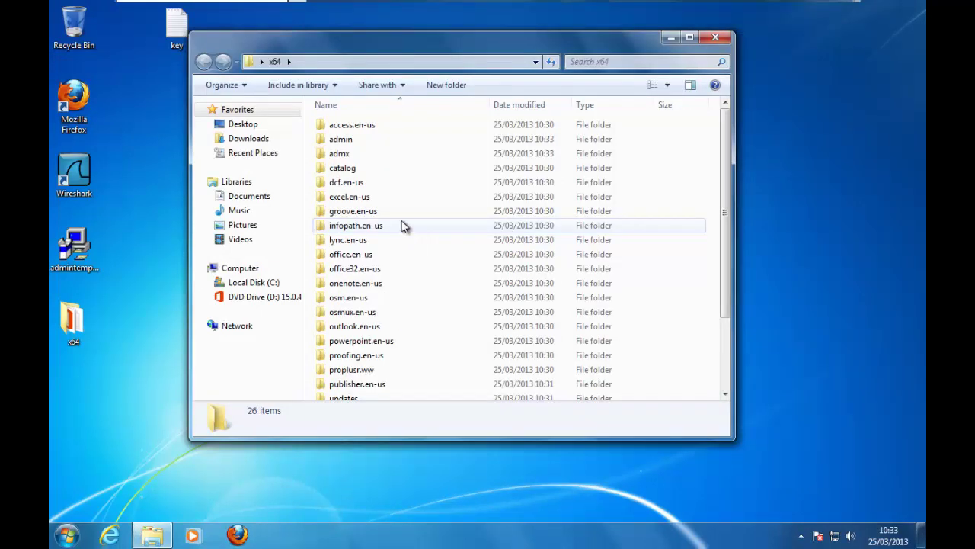
{"action": "left_click", "coordinate": [351, 142]}
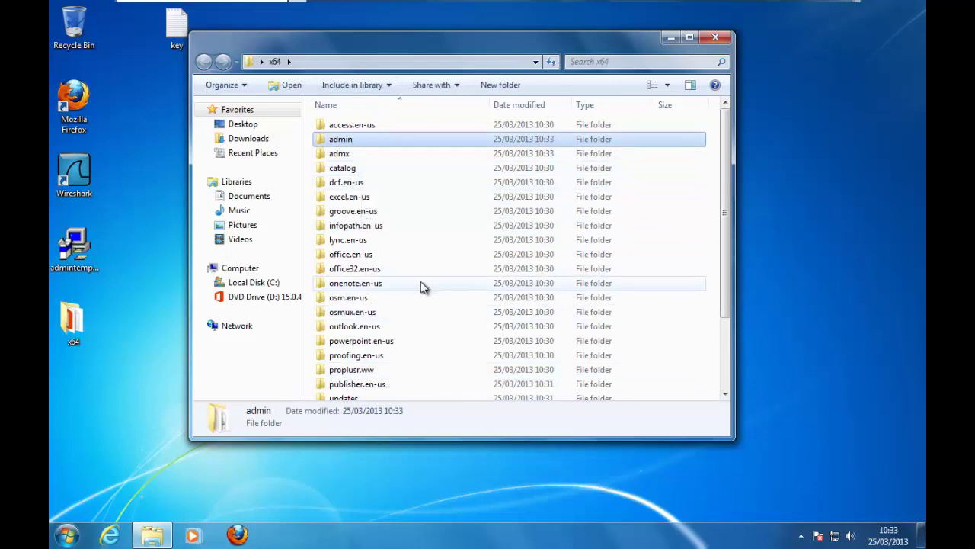
Step: Launch Command Prompt by searching for cmd
{"action": "left_click", "coordinate": [76, 532]}
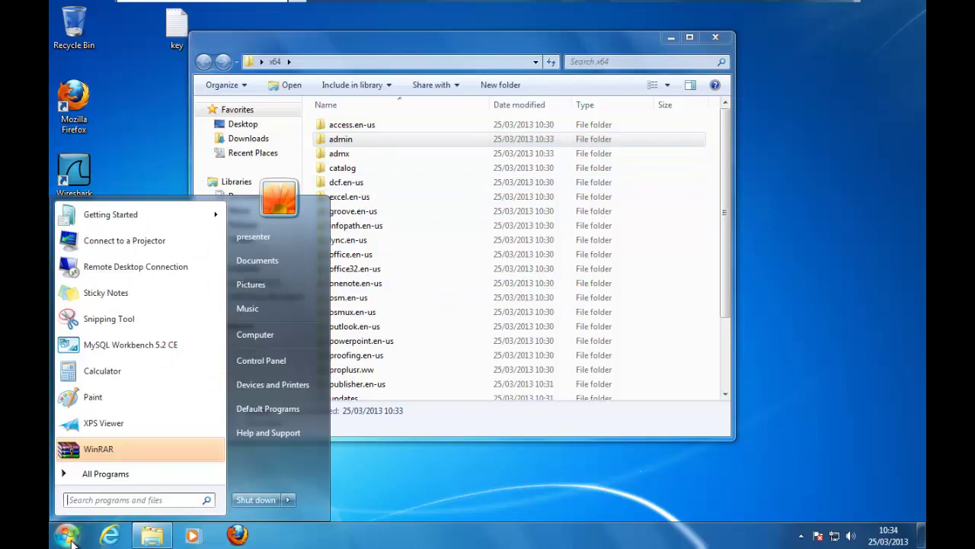
{"action": "left_click", "coordinate": [100, 499]}
{"action": "type", "text": "cmd"}
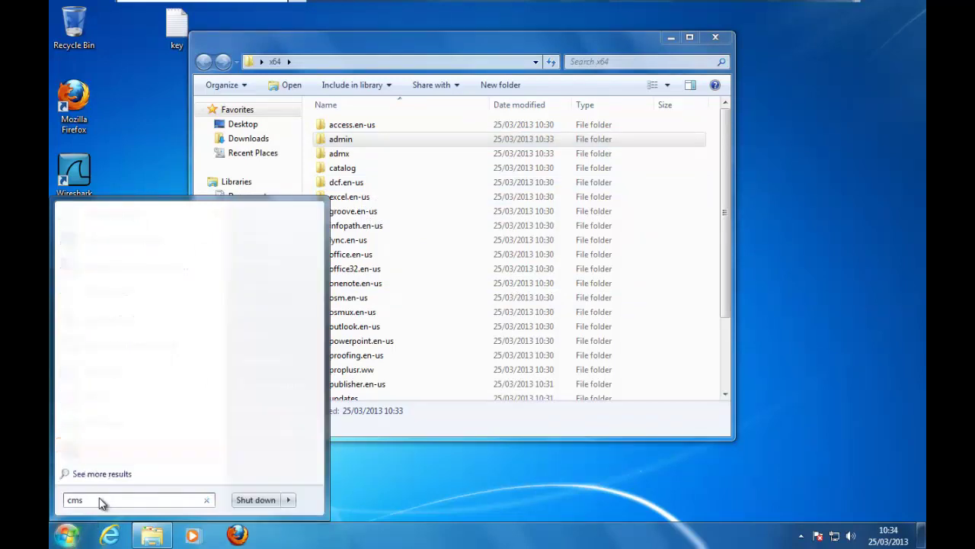
{"action": "key", "text": "Return"}
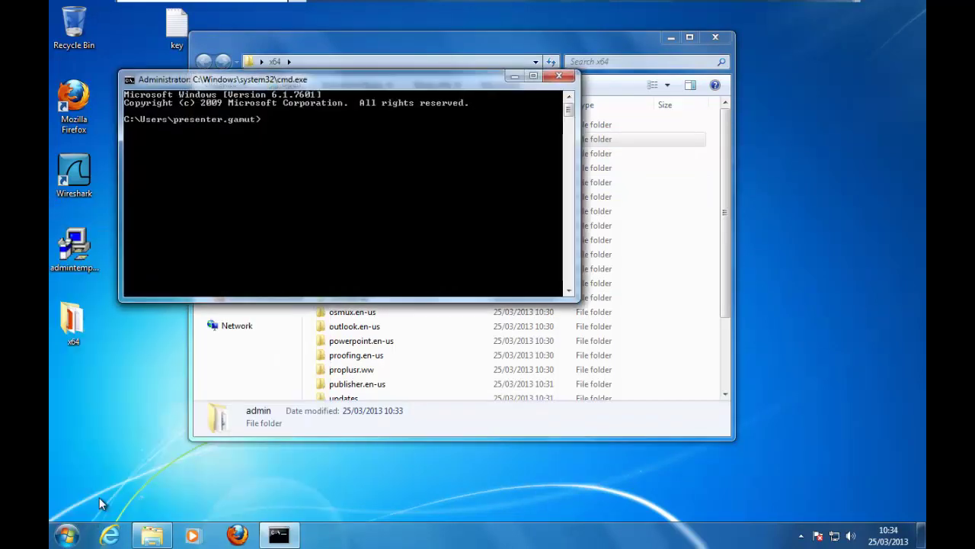
Step: Change directory to Desktop\x64 and move the command window lower
{"action": "type", "text": "cd desk"}
{"action": "key", "text": "Tab"}
{"action": "key", "text": "Return"}
{"action": "type", "text": "c"}
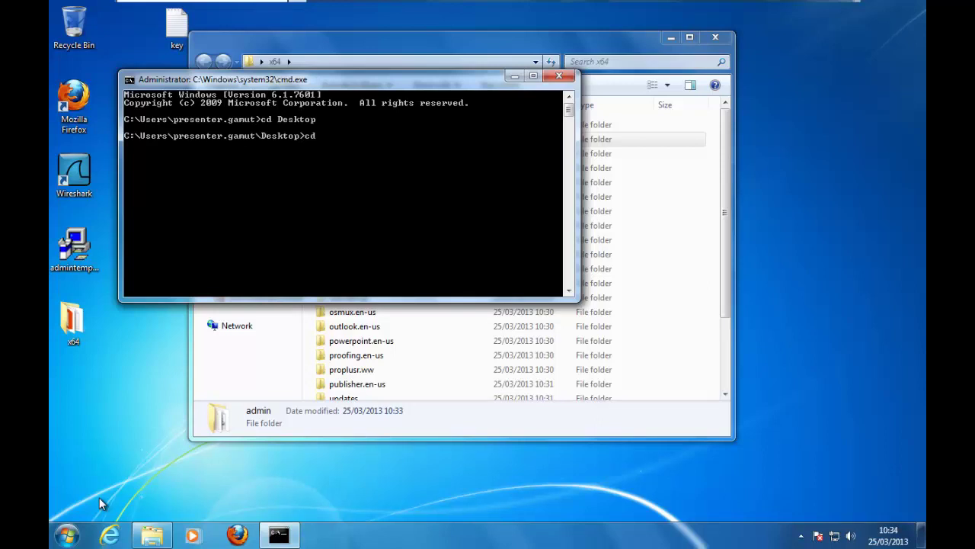
{"action": "key", "text": "Return"}
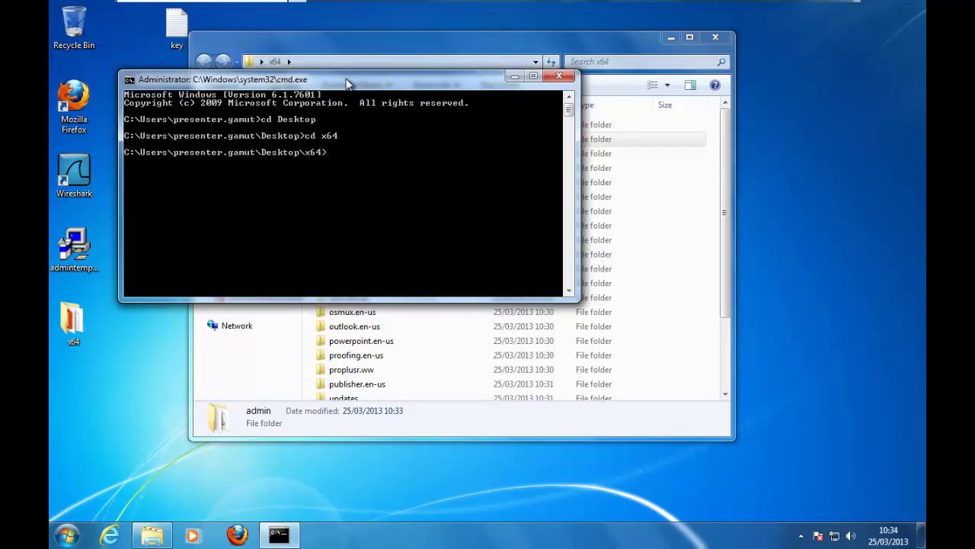
{"action": "left_click_drag", "start_coordinate": [345, 82], "coordinate": [514, 237]}
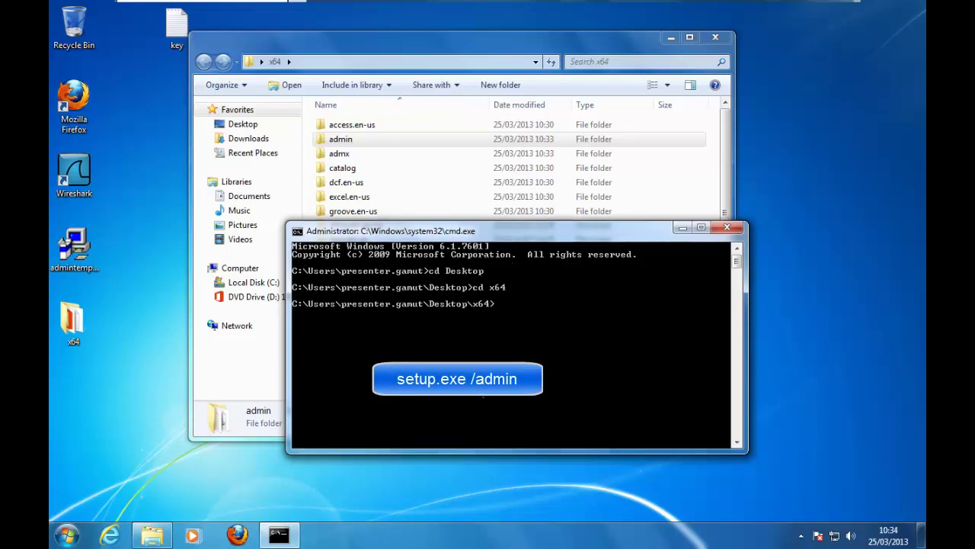
Step: Run setup.exe /admin to start the Office Customization Tool
{"action": "type", "text": "setup"}
{"action": "key", "text": "Tab"}
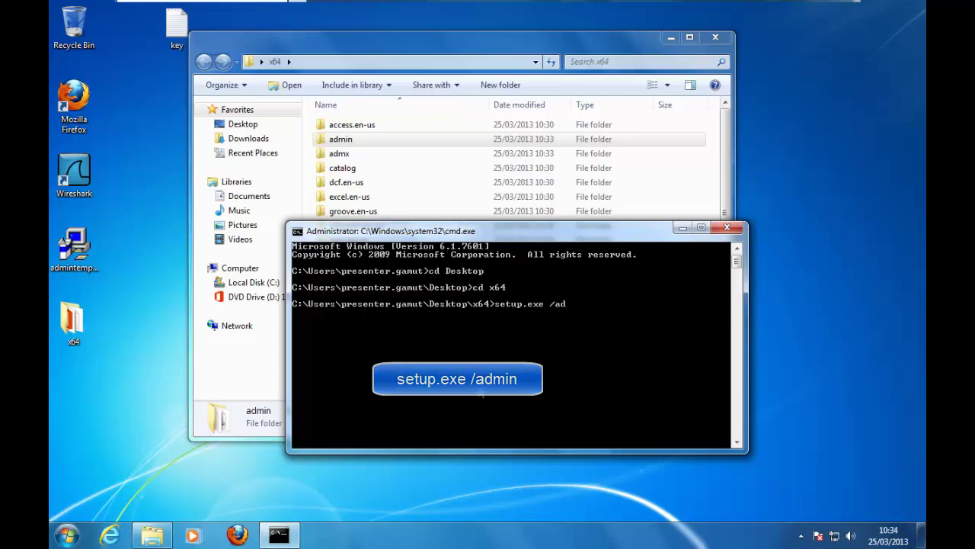
{"action": "type", "text": "min"}
{"action": "key", "text": "Return"}
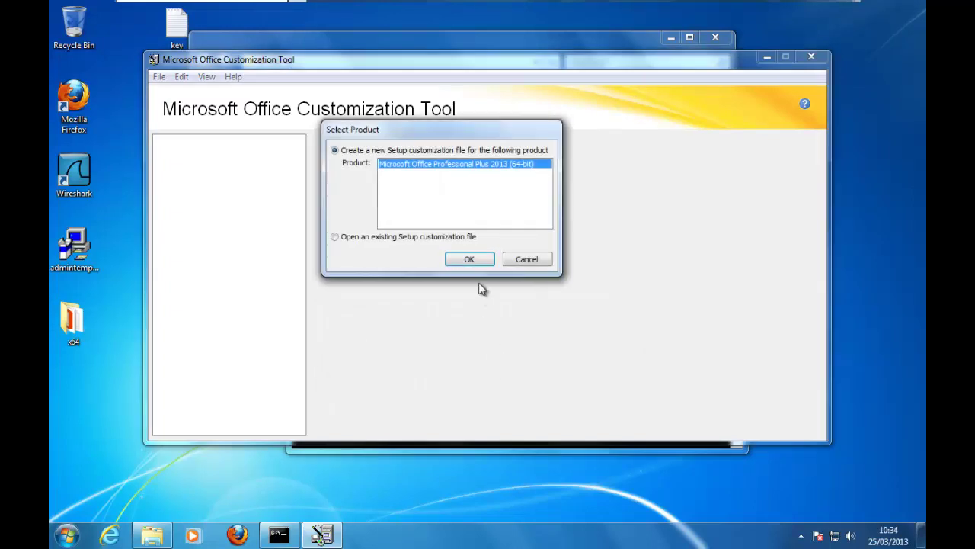
Step: Create a new customization file for Office Professional Plus 2013 (64-bit), keeping default file types
{"action": "left_click", "coordinate": [470, 259]}
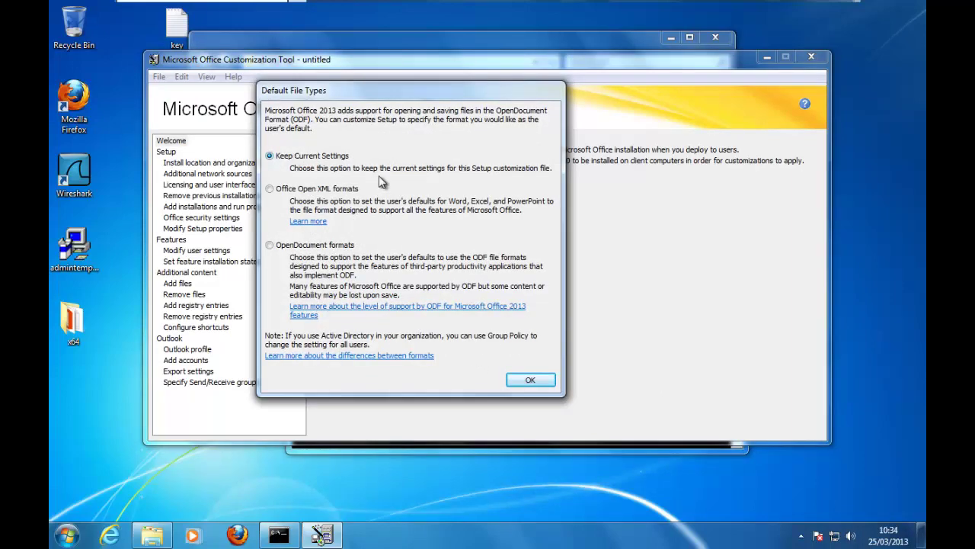
{"action": "left_click", "coordinate": [528, 380]}
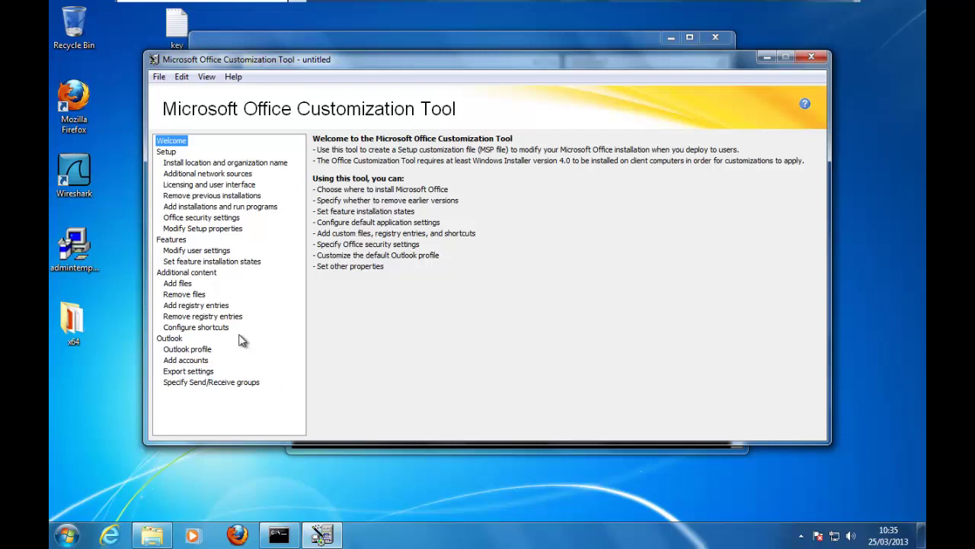
Step: Accept the license terms and set display level None, then go to Remove previous installations
{"action": "left_click", "coordinate": [212, 187]}
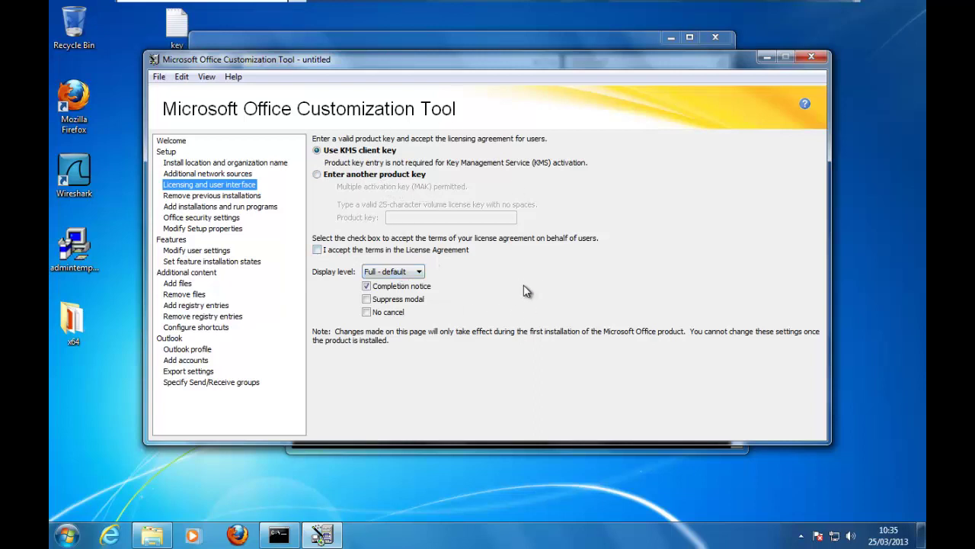
{"action": "left_click", "coordinate": [318, 251]}
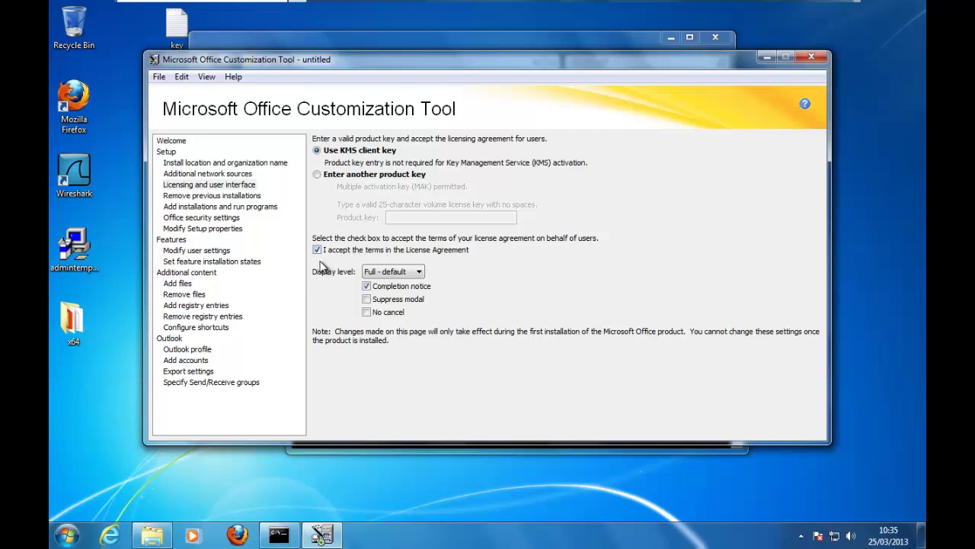
{"action": "left_click", "coordinate": [418, 273]}
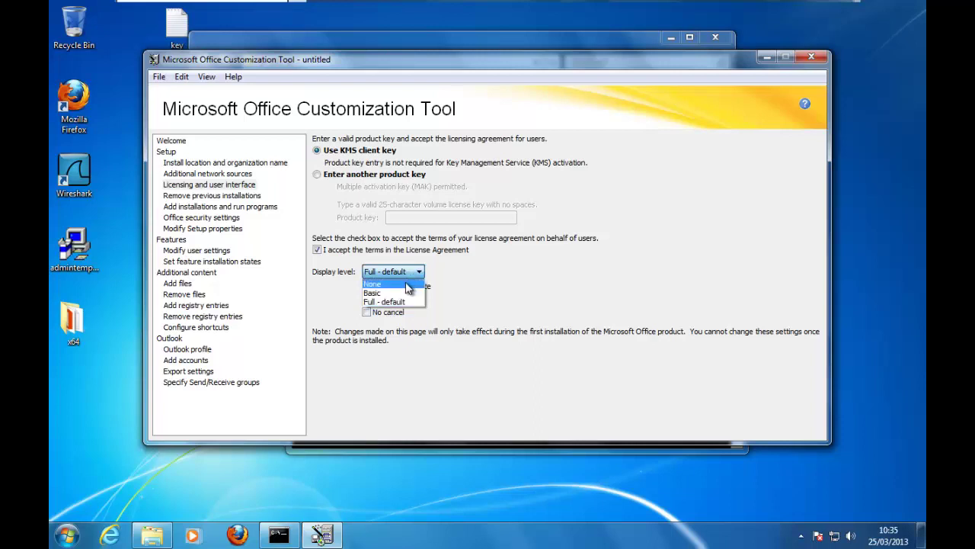
{"action": "left_click", "coordinate": [407, 286]}
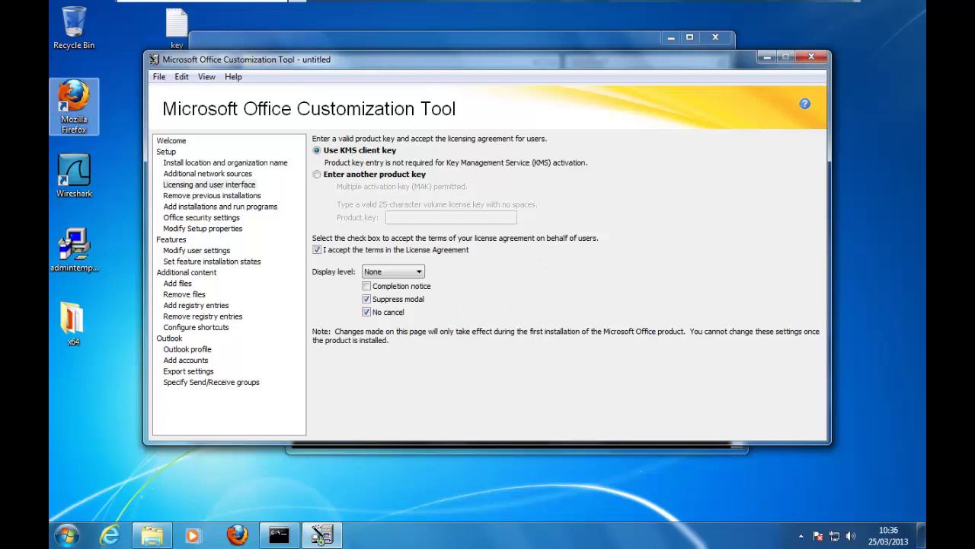
{"action": "key", "text": "Down"}
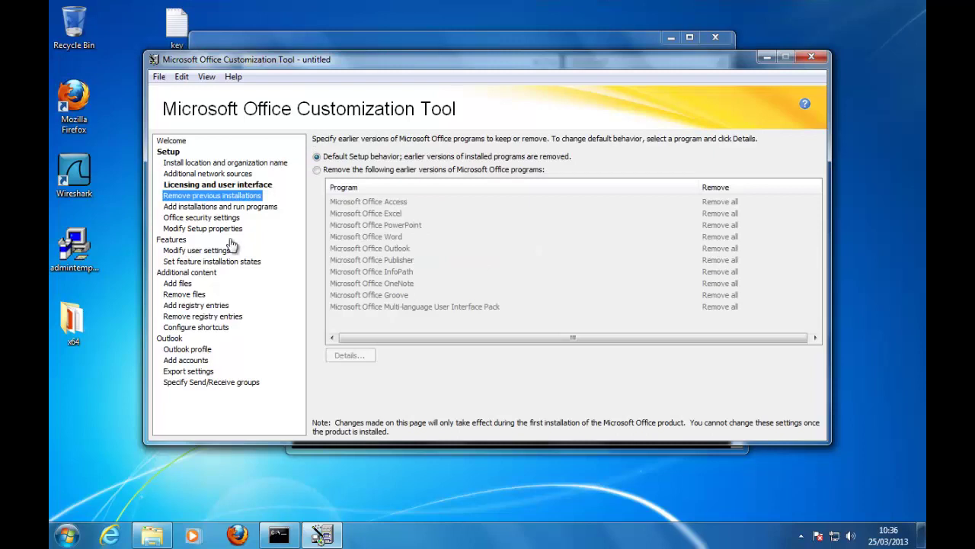
Step: Open Set feature installation states and browse the Microsoft Office and Excel feature trees
{"action": "left_click", "coordinate": [213, 262]}
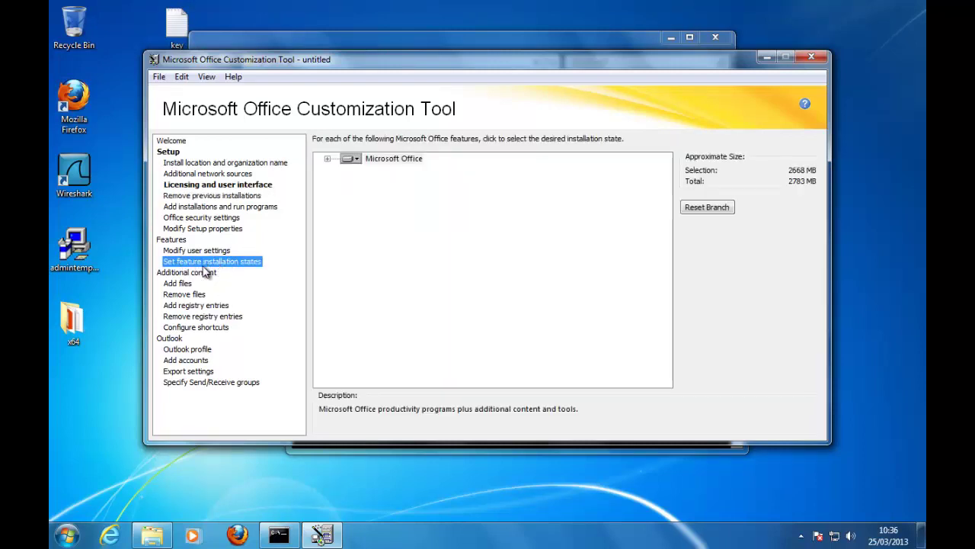
{"action": "left_click", "coordinate": [328, 159]}
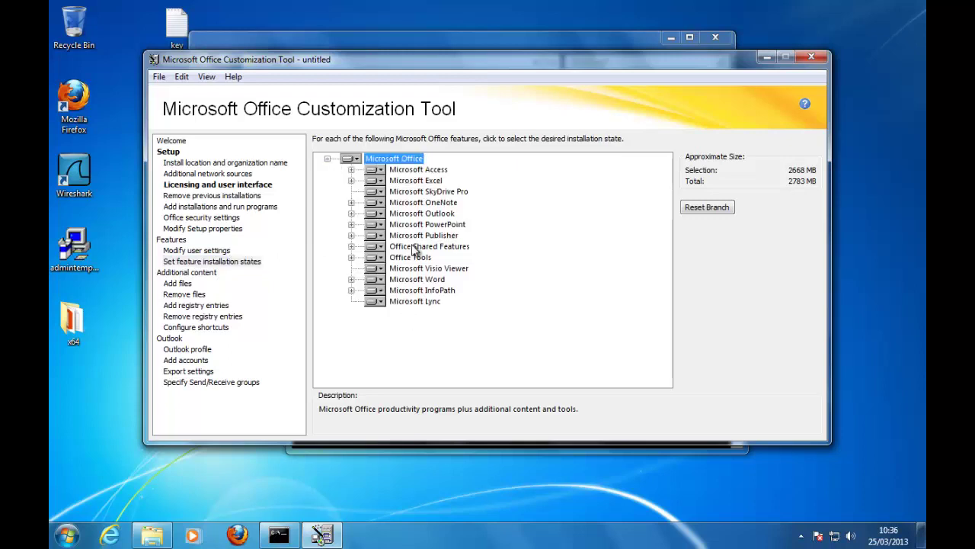
{"action": "left_click", "coordinate": [351, 180]}
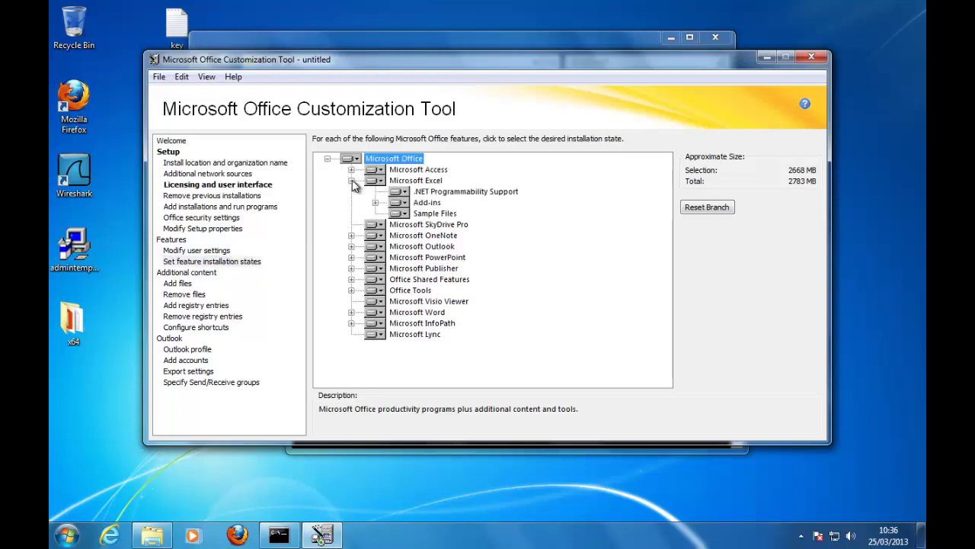
{"action": "left_click", "coordinate": [375, 202]}
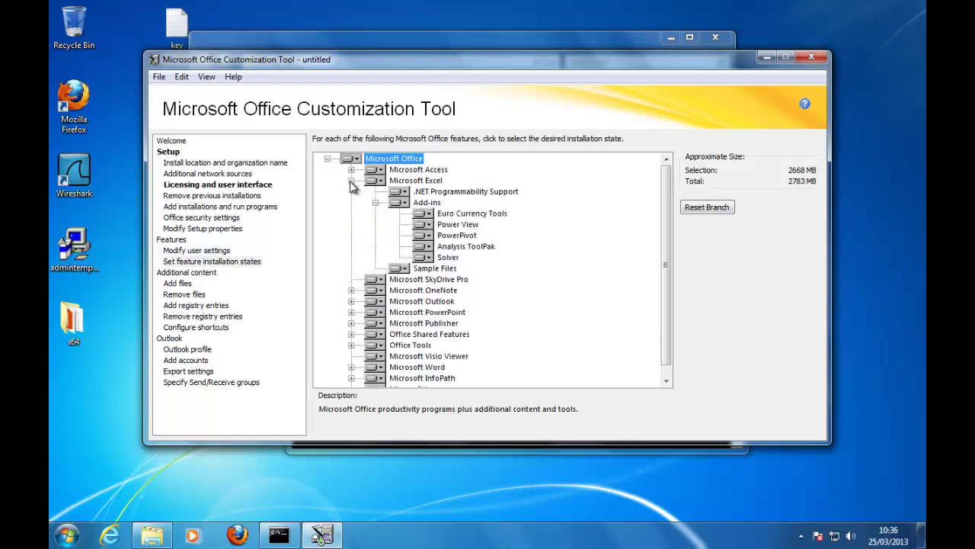
{"action": "left_click", "coordinate": [354, 160]}
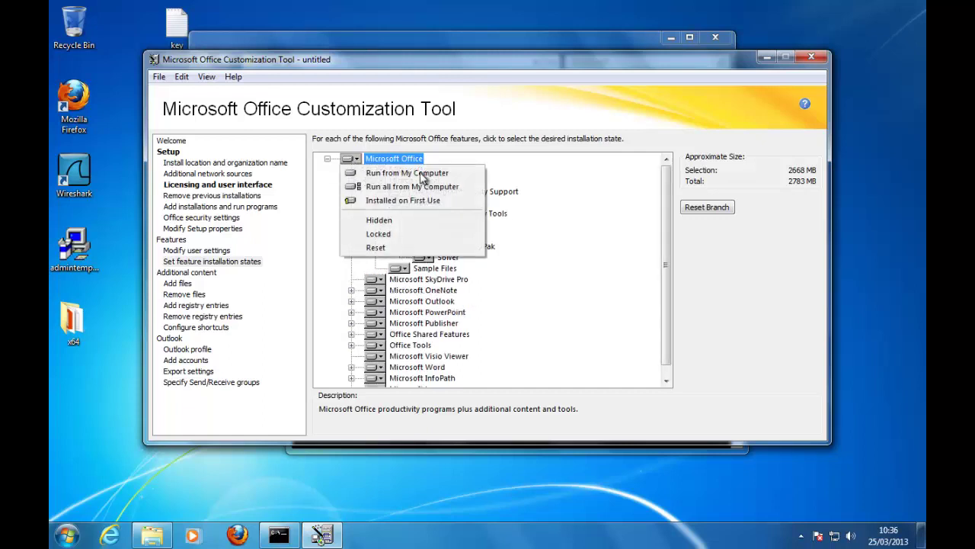
{"action": "left_click", "coordinate": [592, 195]}
{"action": "left_click", "coordinate": [351, 180]}
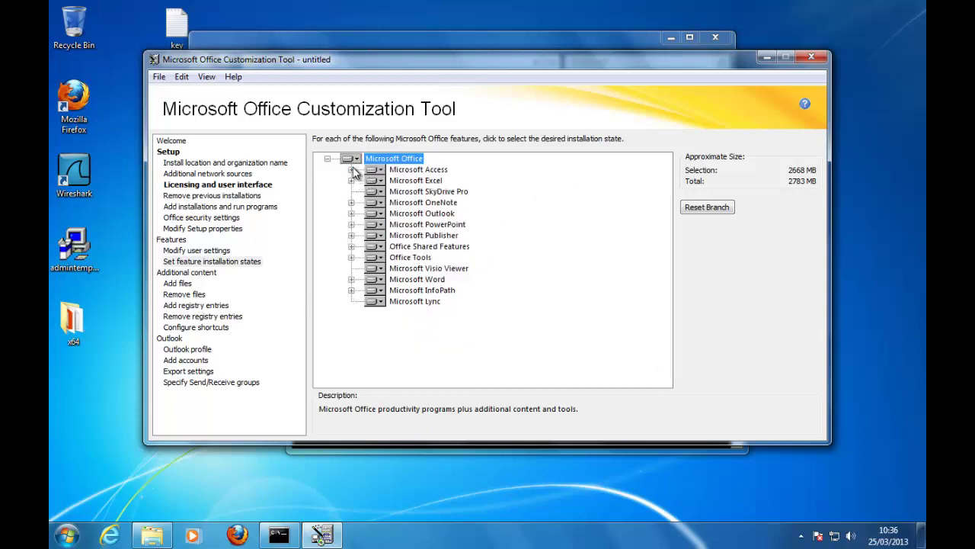
Step: Make Access, SkyDrive Pro, OneNote, Outlook, PowerPoint and Publisher Not Available
{"action": "left_click", "coordinate": [375, 169]}
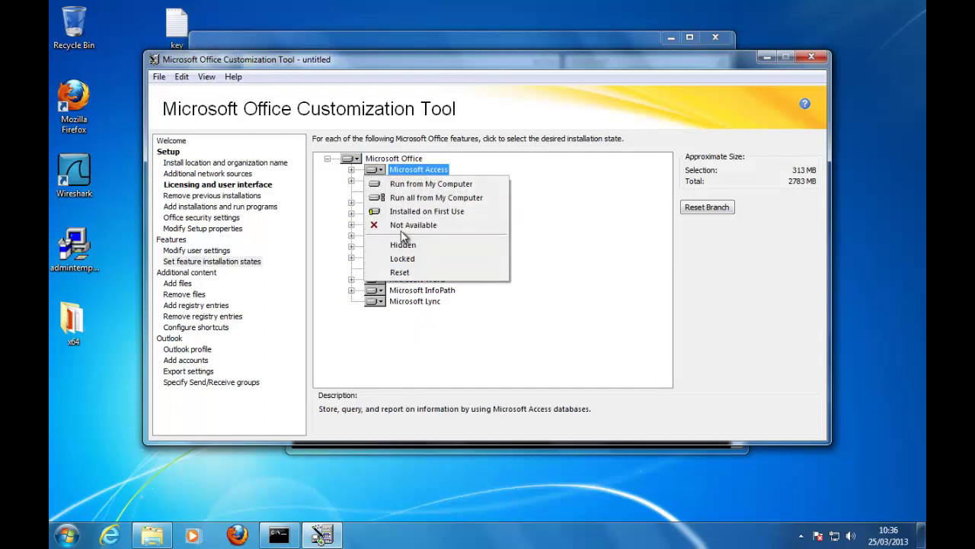
{"action": "left_click", "coordinate": [403, 225]}
{"action": "left_click", "coordinate": [378, 193]}
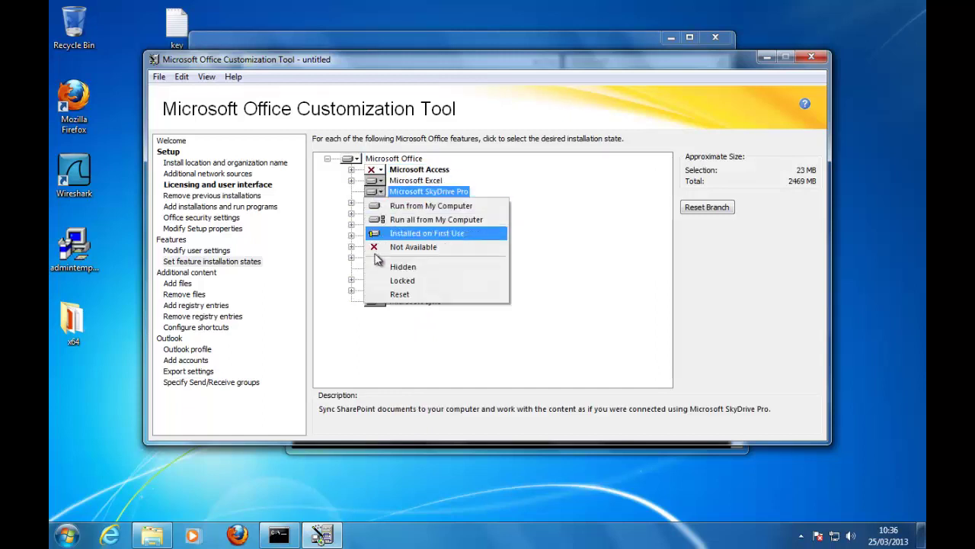
{"action": "left_click", "coordinate": [376, 246]}
{"action": "left_click", "coordinate": [378, 204]}
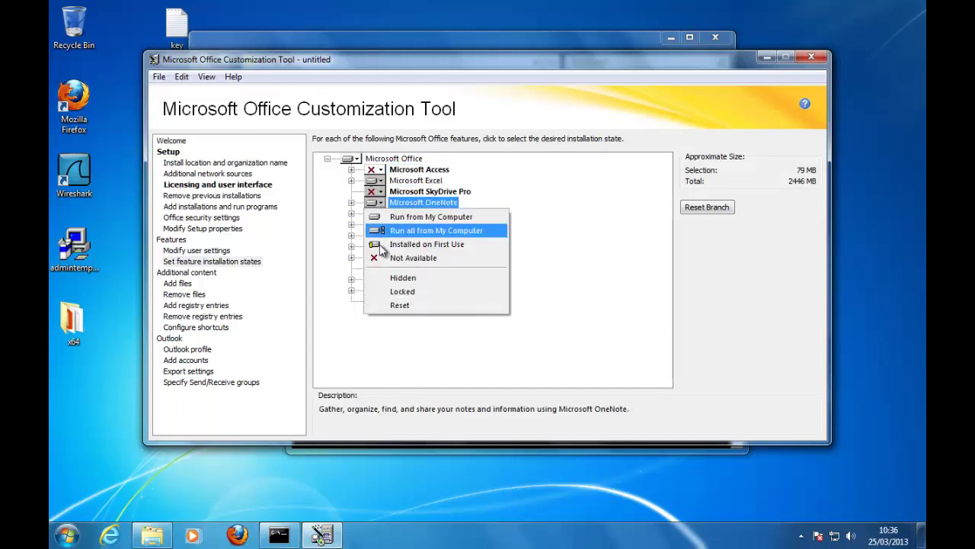
{"action": "left_click", "coordinate": [379, 256]}
{"action": "left_click", "coordinate": [378, 214]}
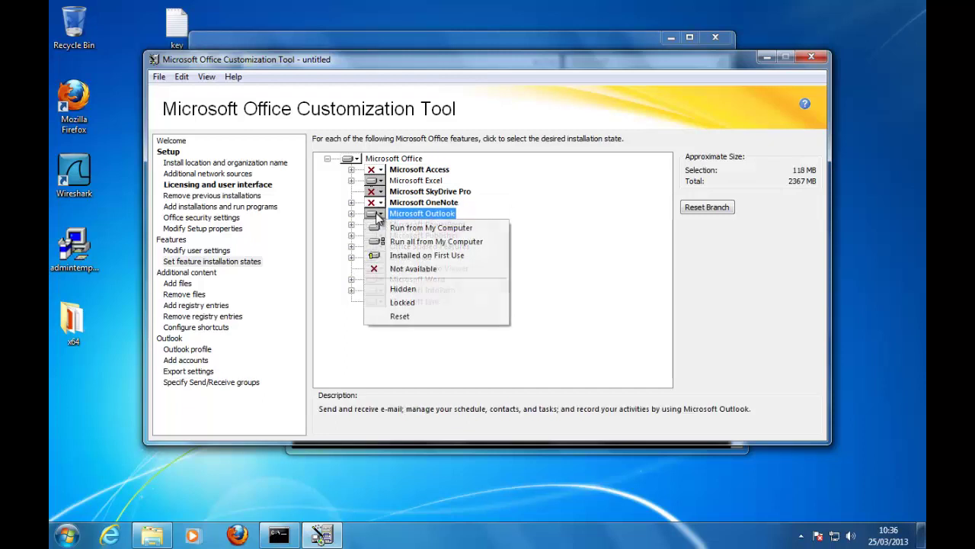
{"action": "left_click", "coordinate": [379, 269]}
{"action": "left_click", "coordinate": [378, 226]}
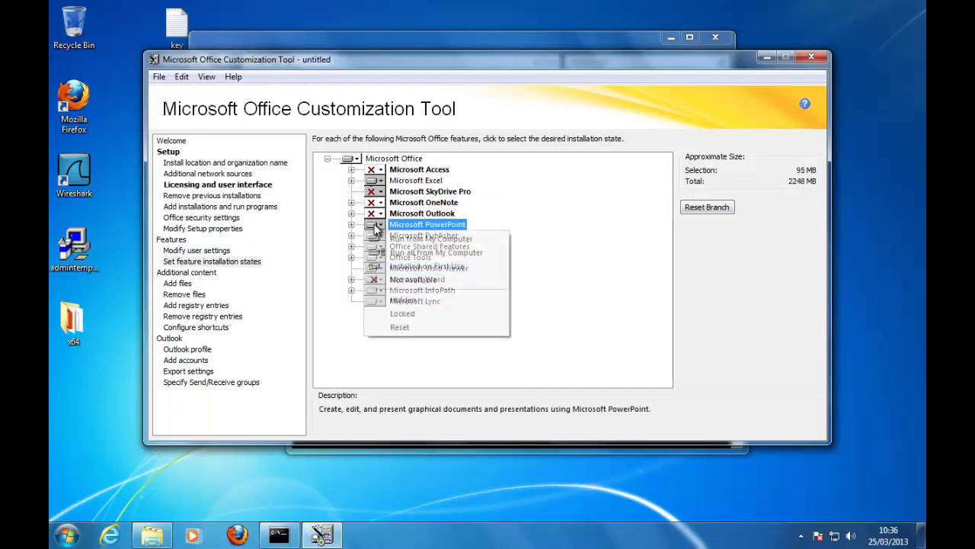
{"action": "left_click", "coordinate": [379, 279]}
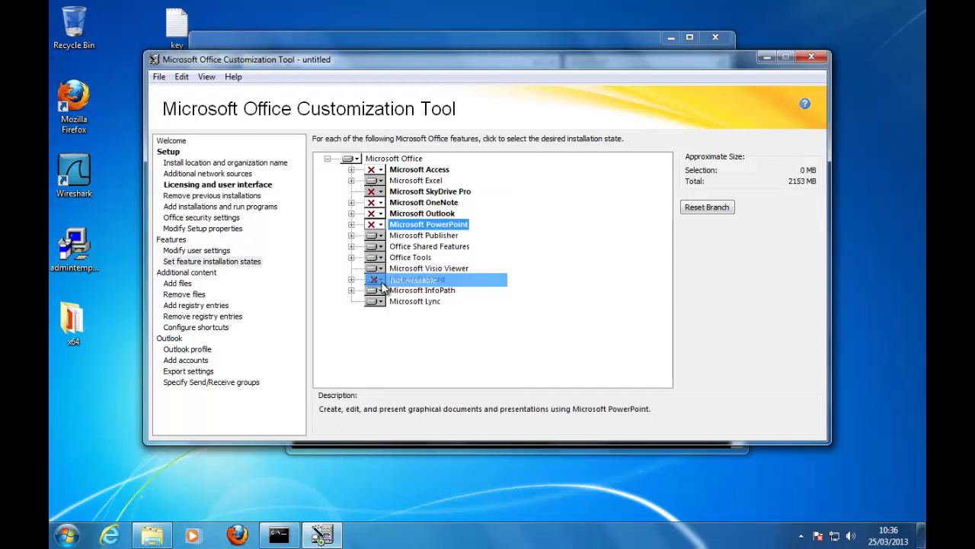
{"action": "left_click", "coordinate": [378, 236]}
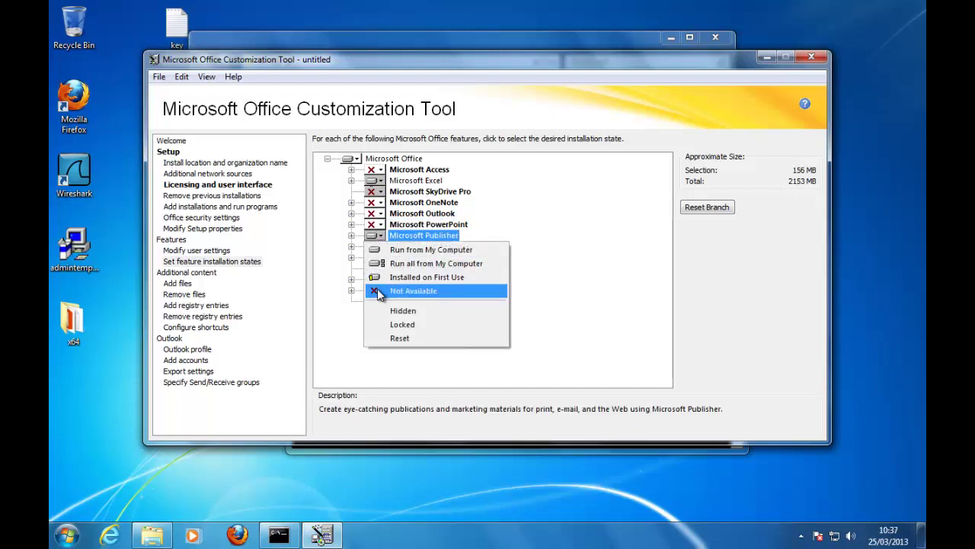
{"action": "left_click", "coordinate": [380, 292]}
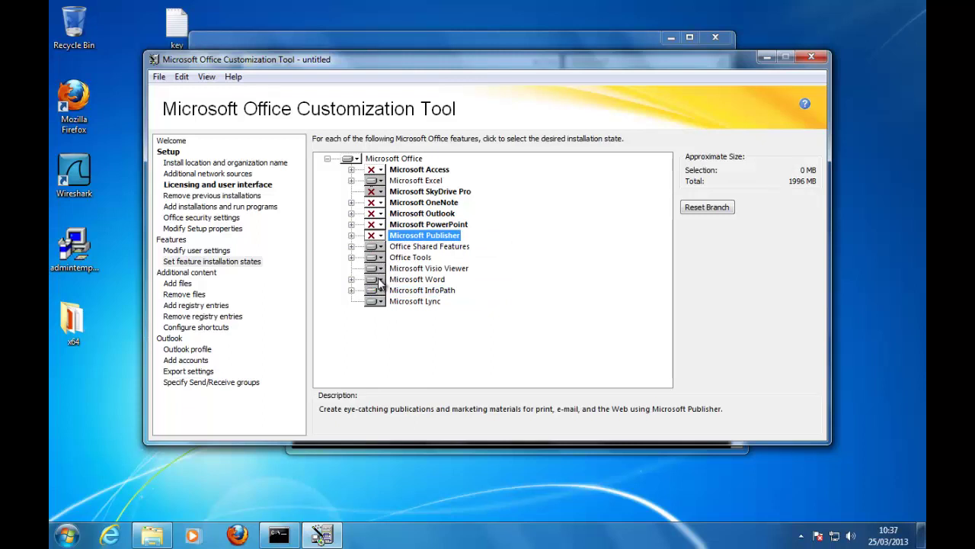
Step: Set Word to Run from My Computer and make InfoPath, Lync and Excel Not Available
{"action": "left_click", "coordinate": [378, 280]}
{"action": "left_click", "coordinate": [380, 282]}
{"action": "left_click", "coordinate": [380, 282]}
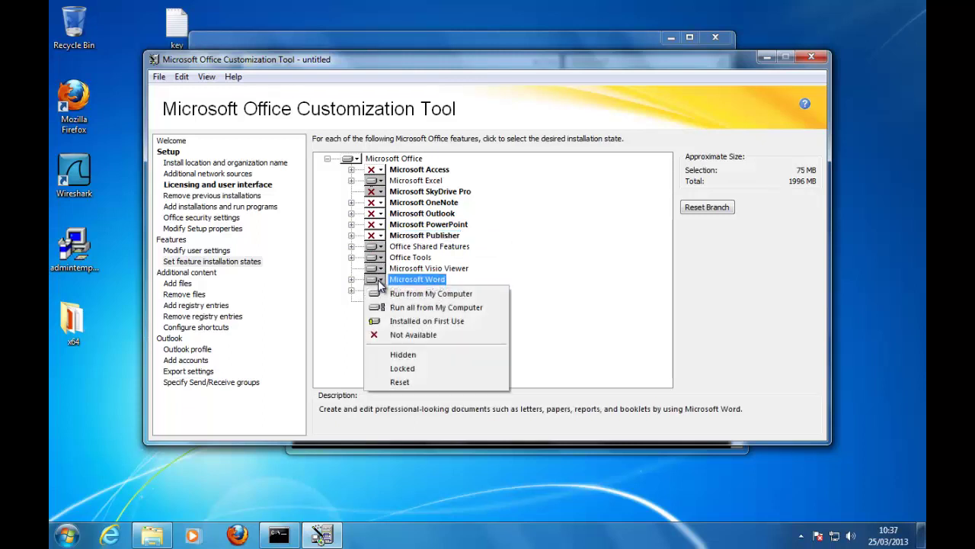
{"action": "left_click", "coordinate": [386, 294]}
{"action": "left_click", "coordinate": [381, 291]}
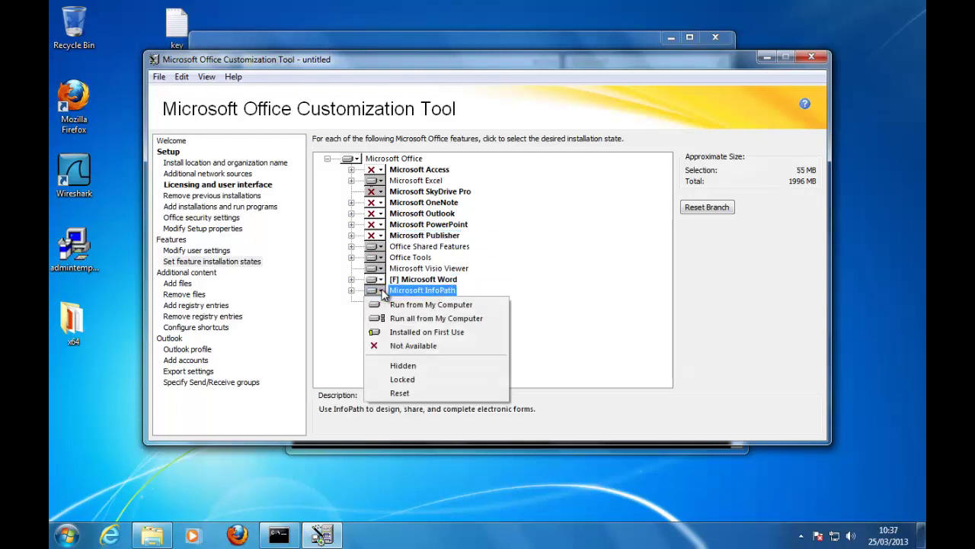
{"action": "left_click", "coordinate": [384, 346]}
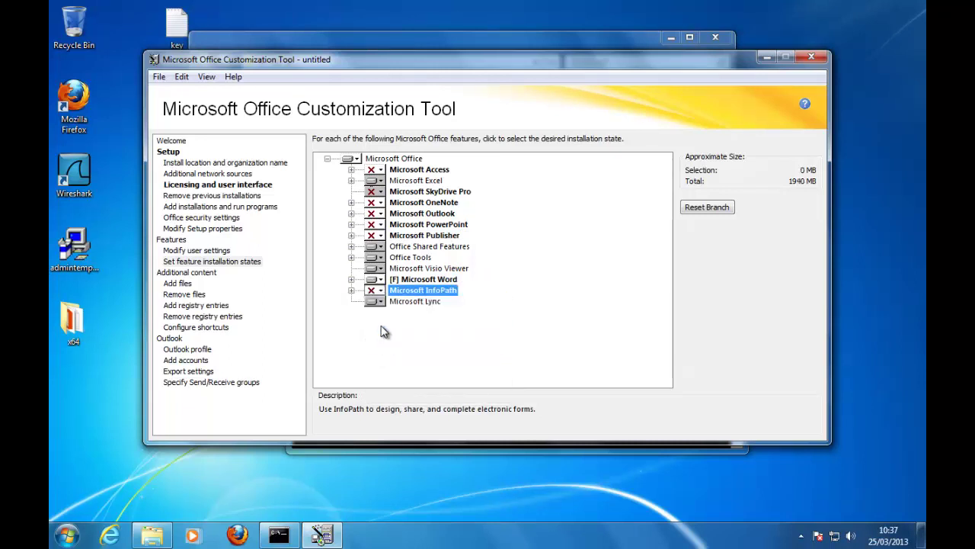
{"action": "left_click", "coordinate": [380, 304]}
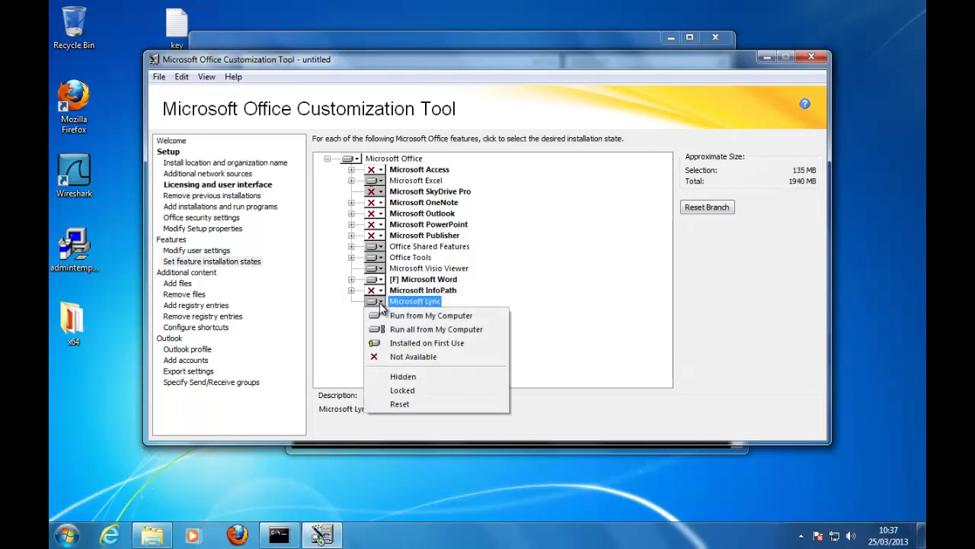
{"action": "left_click", "coordinate": [385, 357]}
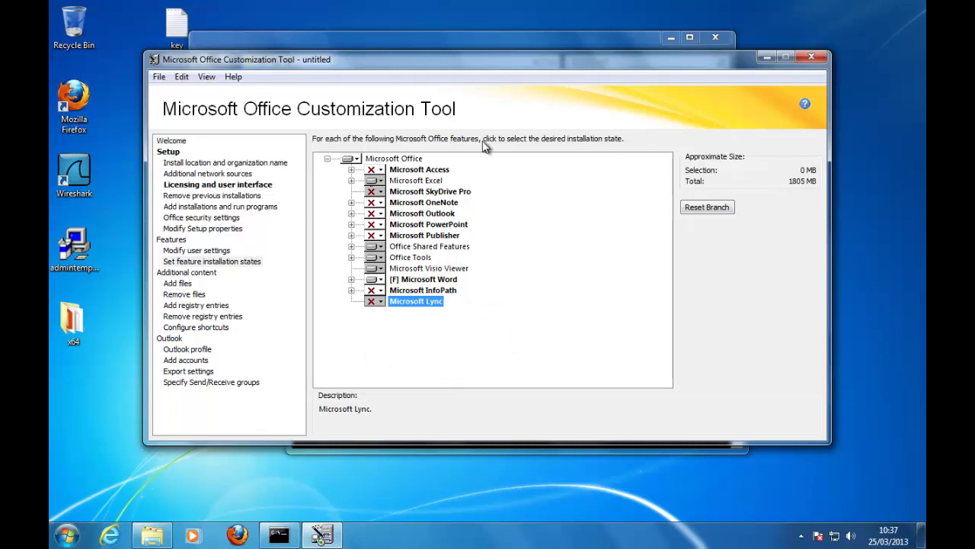
{"action": "left_click", "coordinate": [381, 182]}
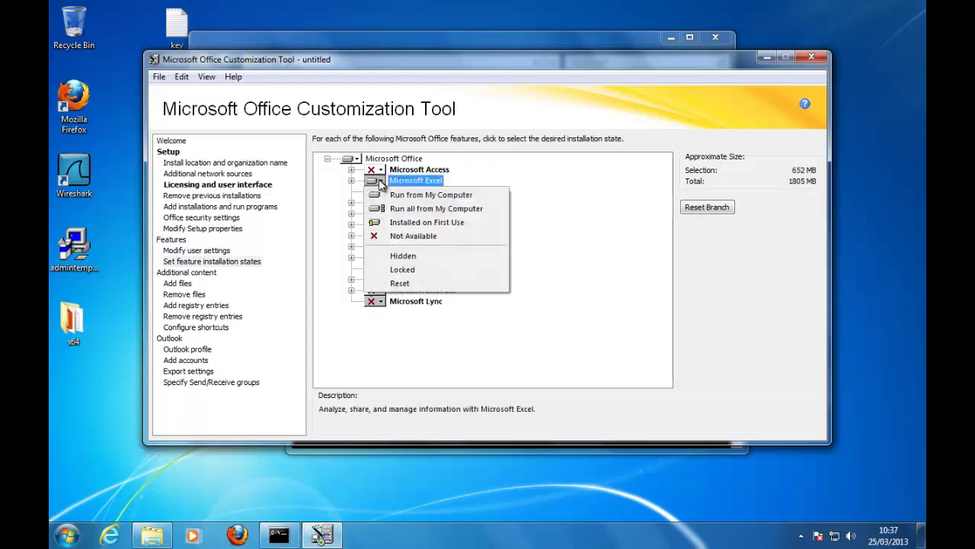
{"action": "left_click", "coordinate": [396, 237]}
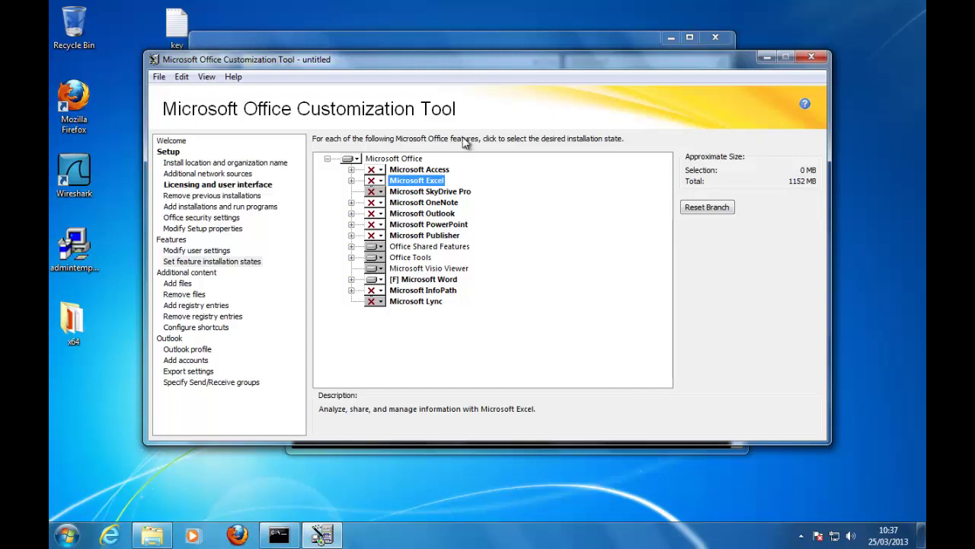
Step: Save the customization as MyCustomOffice.MSP in the x64 folder
{"action": "left_click", "coordinate": [158, 76]}
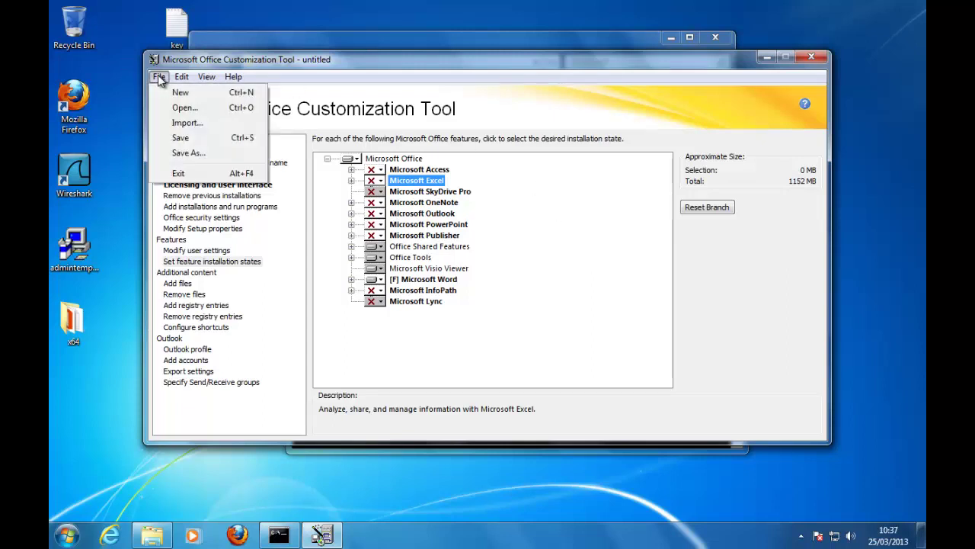
{"action": "left_click", "coordinate": [181, 138]}
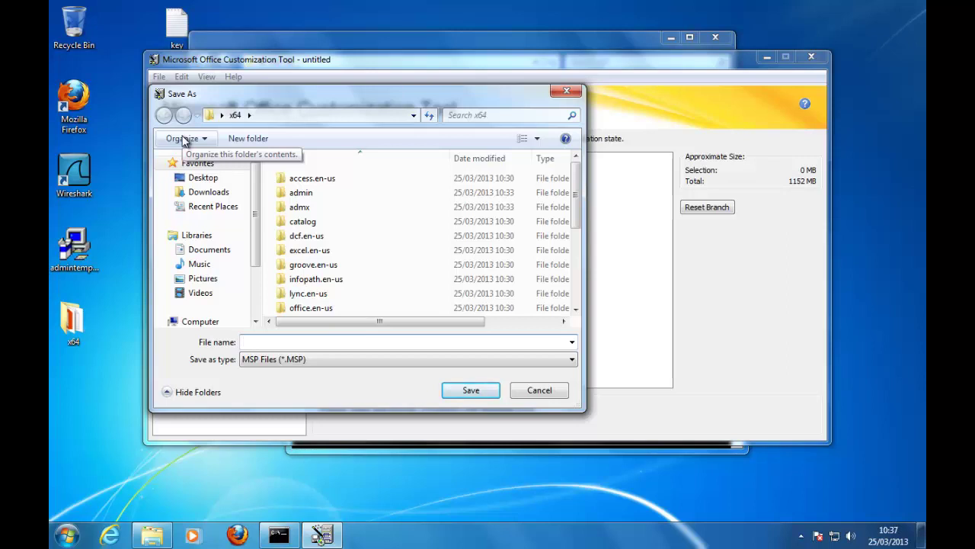
{"action": "type", "text": "MyCustom"}
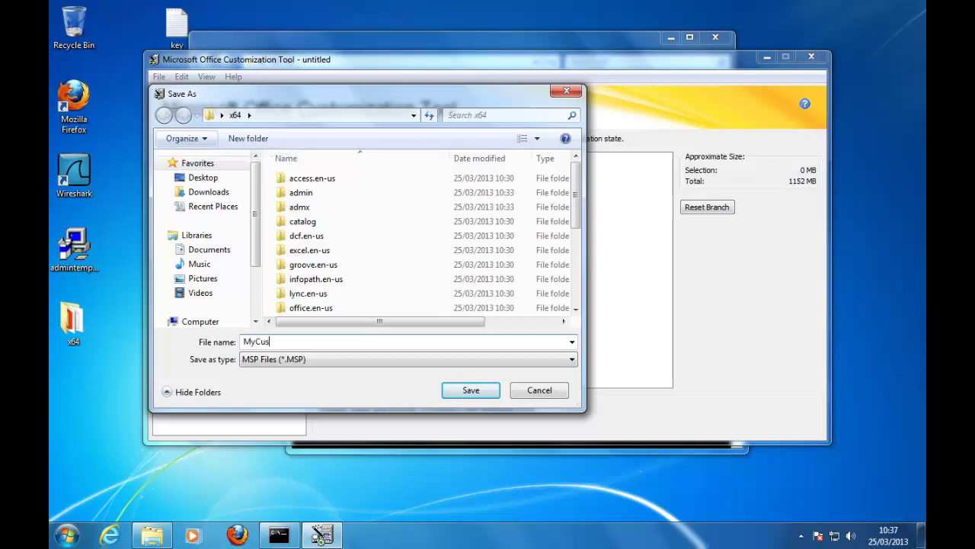
{"action": "type", "text": "Office"}
{"action": "left_click", "coordinate": [477, 393]}
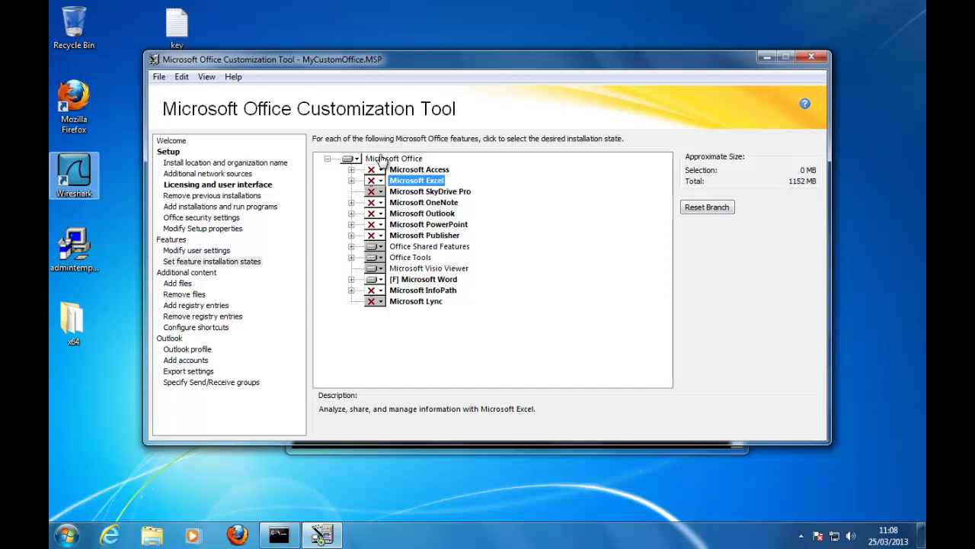
Step: Exit the Office Customization Tool and move the command window up and left
{"action": "left_click", "coordinate": [160, 78]}
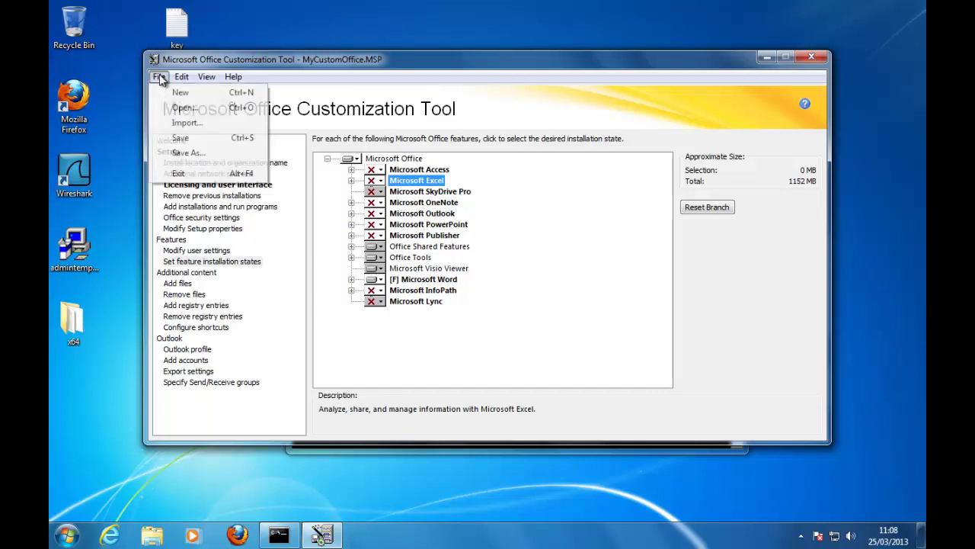
{"action": "left_click", "coordinate": [186, 176]}
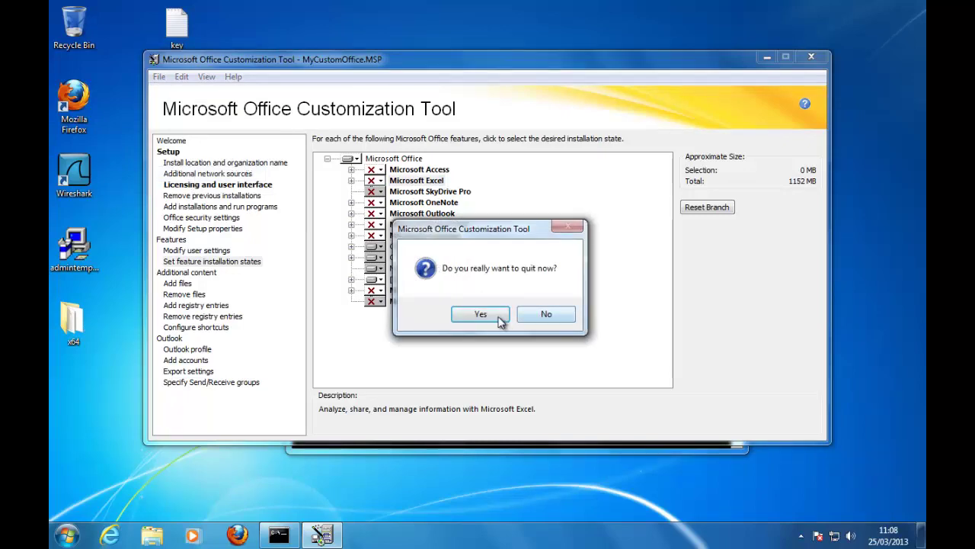
{"action": "left_click", "coordinate": [492, 314]}
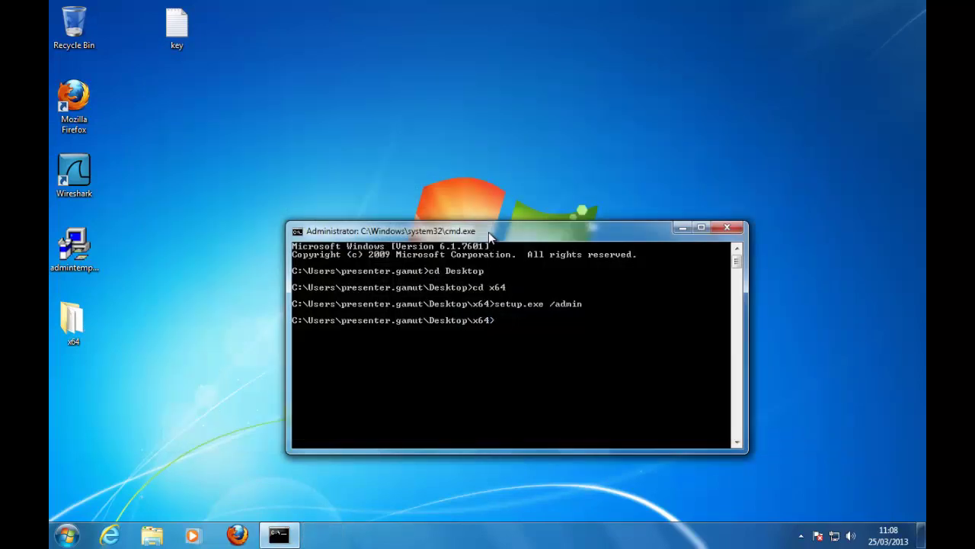
{"action": "left_click_drag", "start_coordinate": [488, 232], "coordinate": [451, 155]}
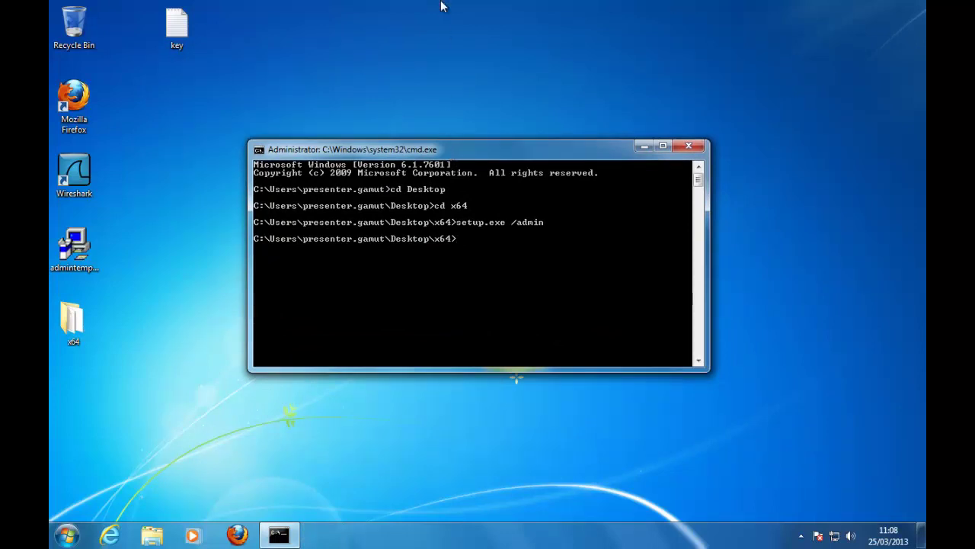
Step: Snapshot the VM as 'Before installing office 2013' and recall the previous setup command in cmd
{"action": "mouse_move", "coordinate": [442, 6]}
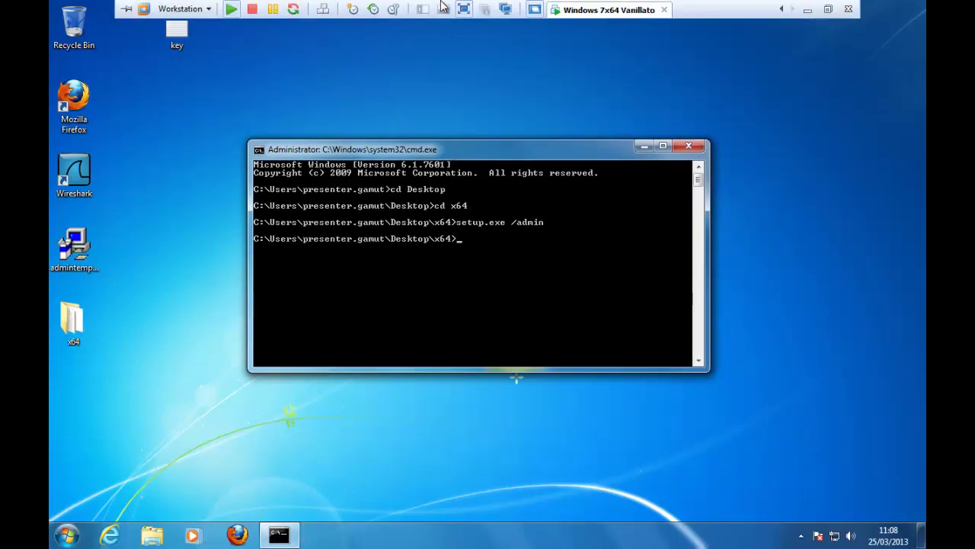
{"action": "left_click", "coordinate": [351, 10]}
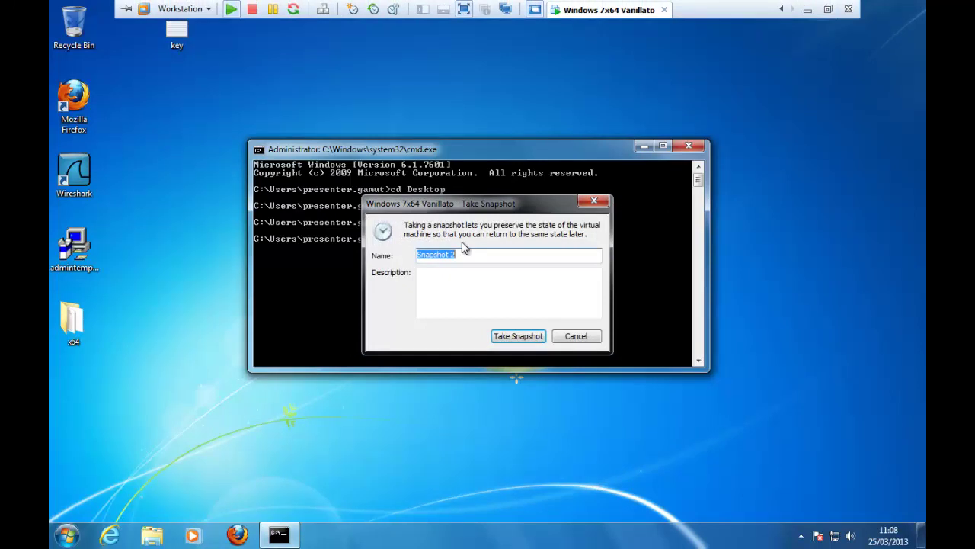
{"action": "type", "text": "Bef"}
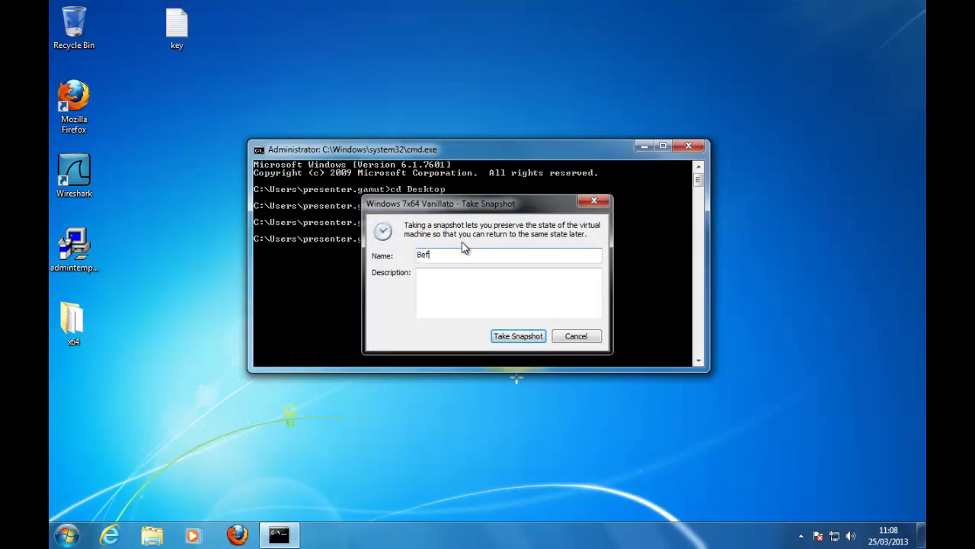
{"action": "type", "text": "ore installing office 1"}
{"action": "key", "text": "BackSpace"}
{"action": "type", "text": "20123"}
{"action": "key", "text": "BackSpace"}
{"action": "key", "text": "BackSpace"}
{"action": "type", "text": "3"}
{"action": "left_click", "coordinate": [516, 338]}
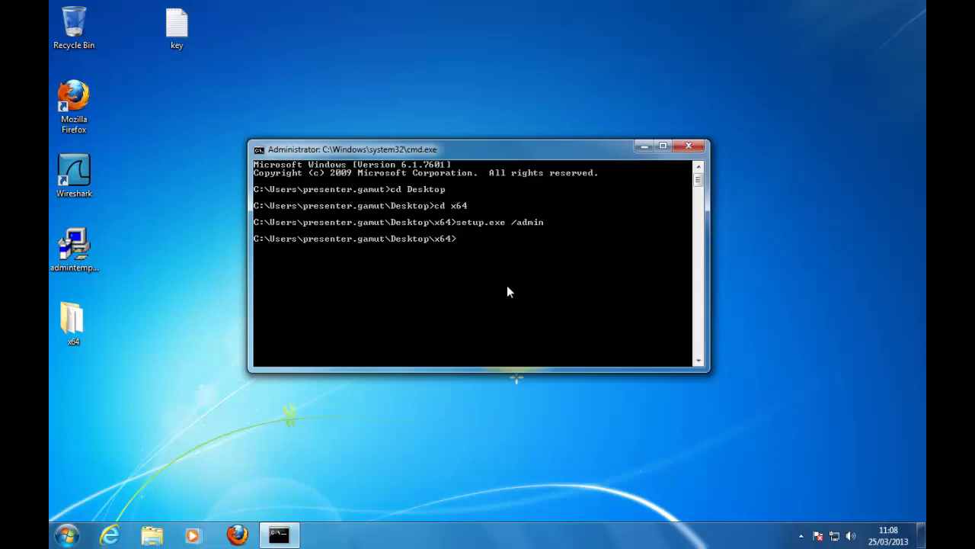
{"action": "key", "text": "Up"}
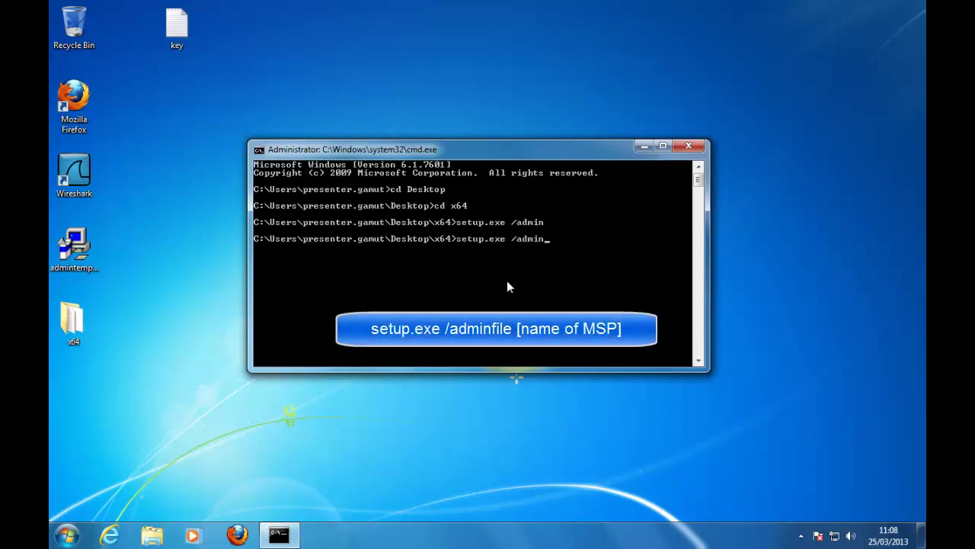
Step: Run 'setup.exe /adminfile MyCustomOffice.MSP' at the x64 command prompt
{"action": "key", "text": "BackSpace"}
{"action": "key", "text": "BackSpace"}
{"action": "type", "text": "infile"}
{"action": "type", "text": "mycu"}
{"action": "key", "text": "Tab"}
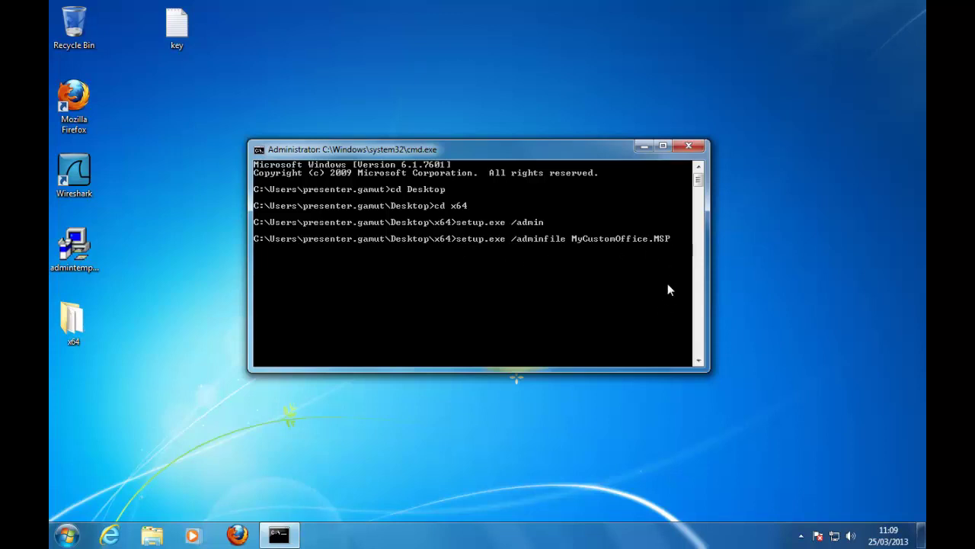
{"action": "key", "text": "Return"}
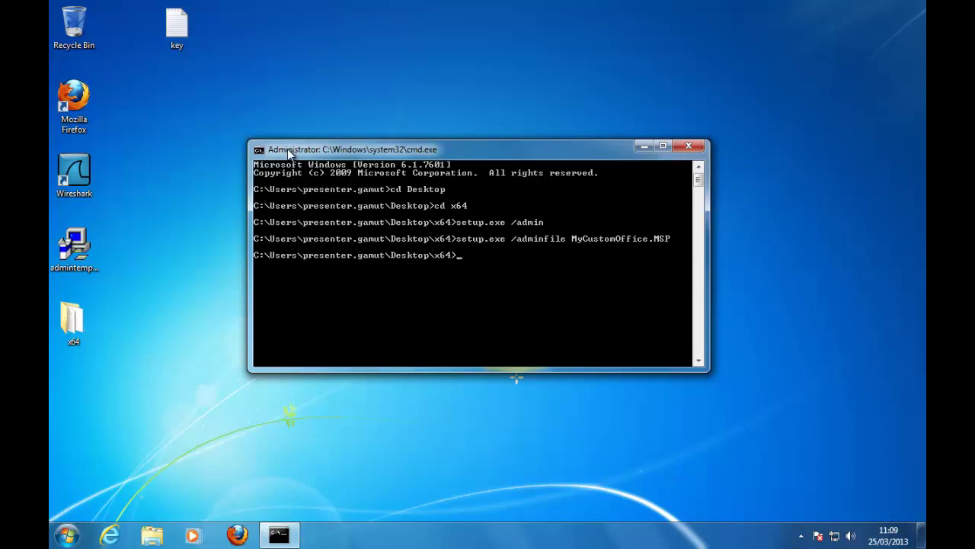
{"action": "left_click_drag", "start_coordinate": [290, 150], "coordinate": [262, 78]}
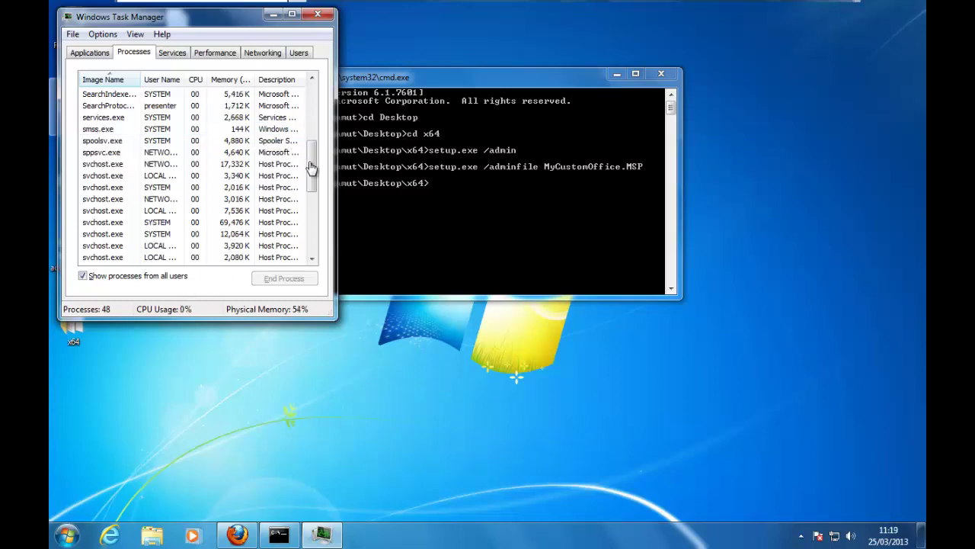
{"action": "left_click", "coordinate": [326, 16]}
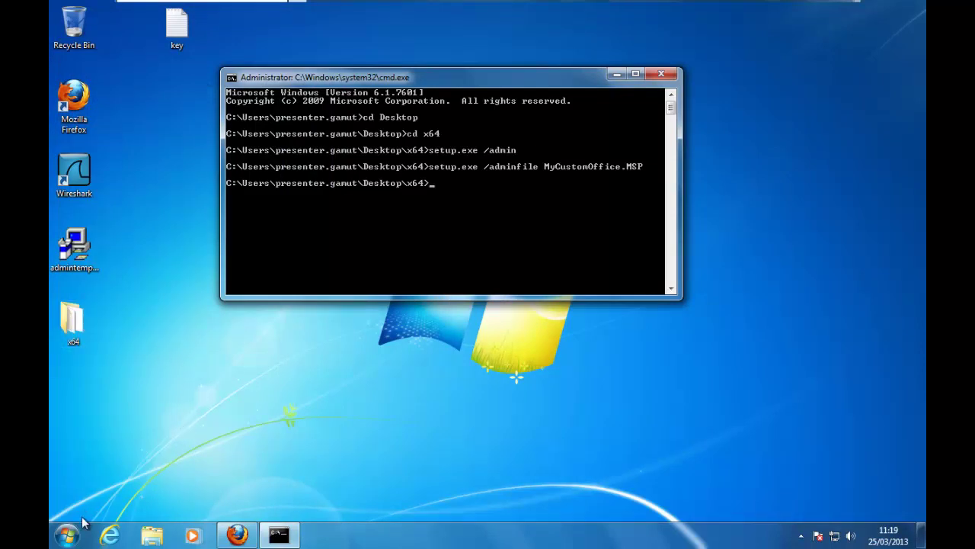
Step: Launch Word 2013 from All Programs > Microsoft Office 2013 in the Start menu
{"action": "left_click", "coordinate": [70, 536]}
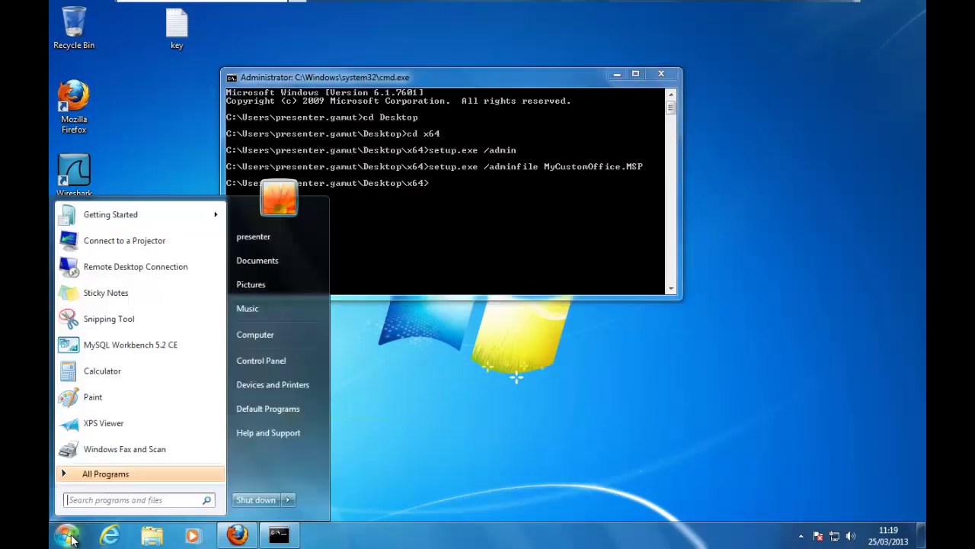
{"action": "left_click", "coordinate": [101, 474]}
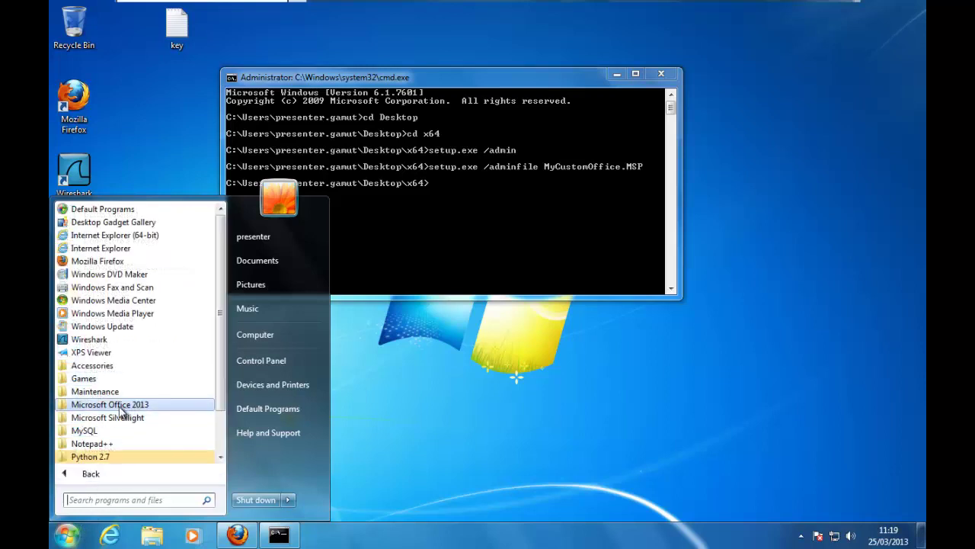
{"action": "left_click", "coordinate": [119, 408]}
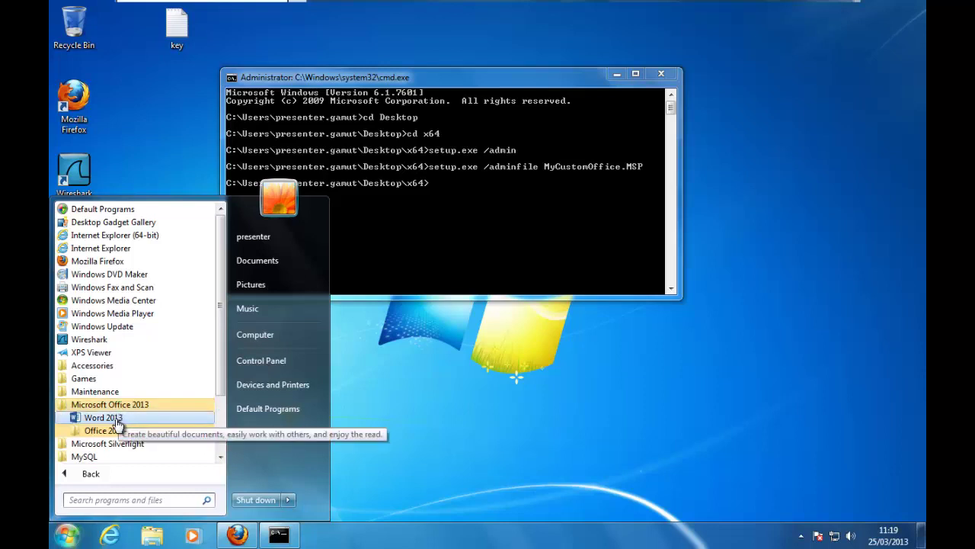
{"action": "left_click", "coordinate": [103, 417]}
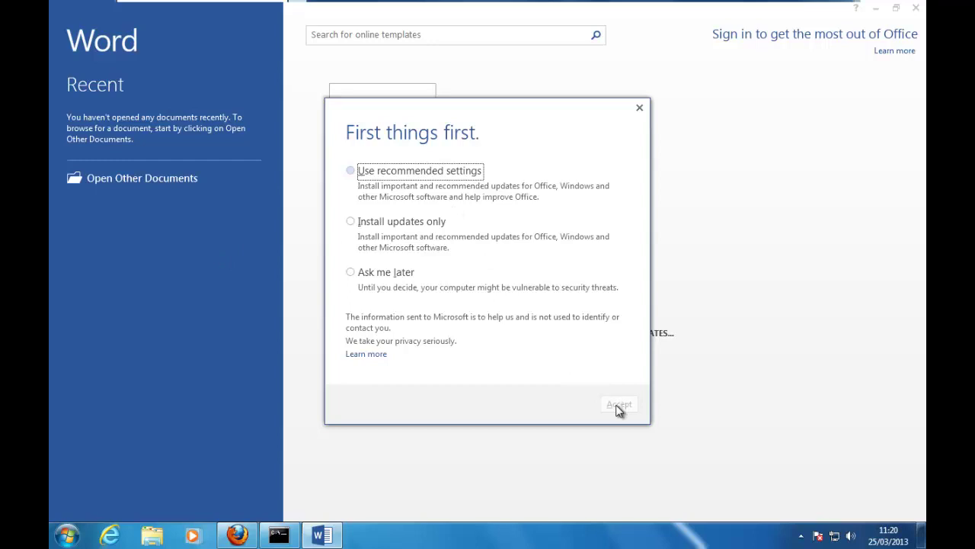
Step: Choose Ask me later for Office updates, accept, and cancel the activation wizard
{"action": "left_click", "coordinate": [351, 221]}
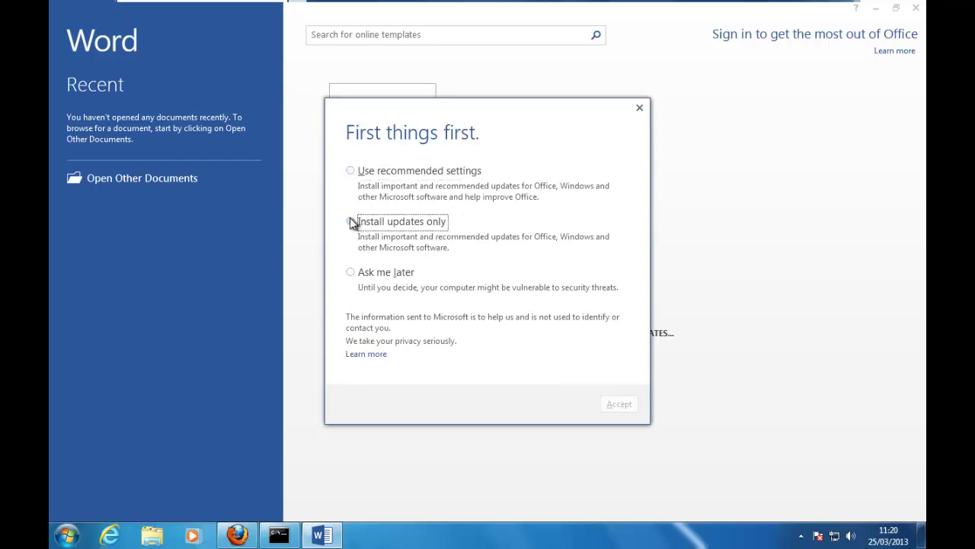
{"action": "left_click", "coordinate": [351, 171]}
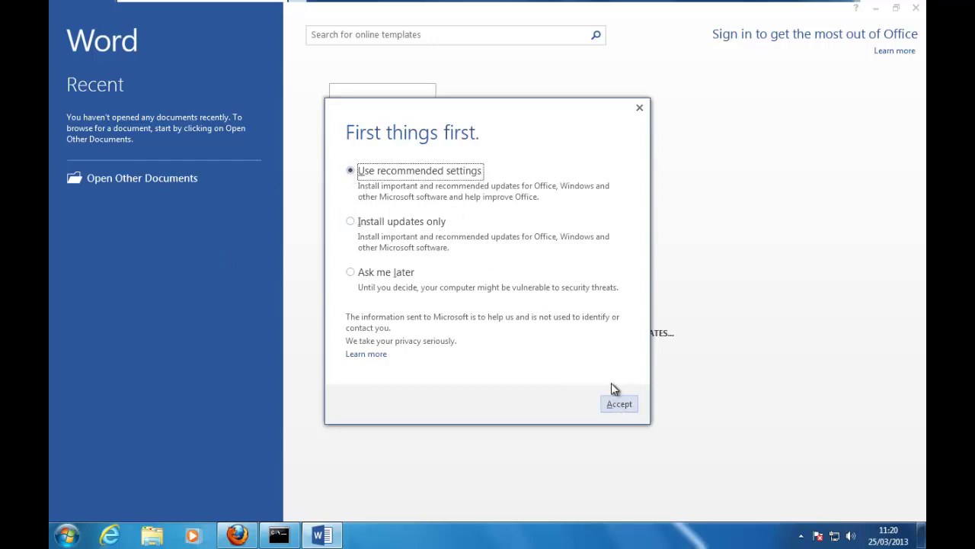
{"action": "left_click", "coordinate": [392, 273]}
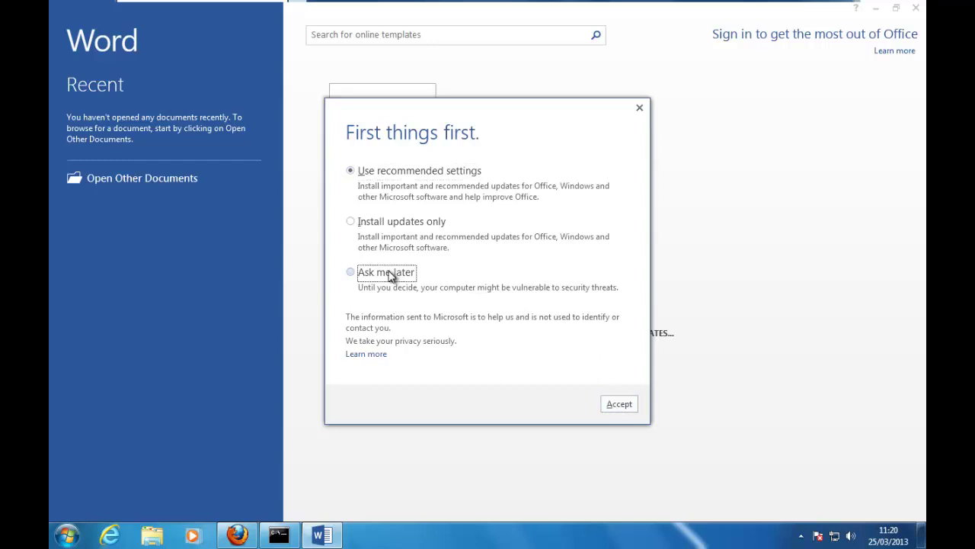
{"action": "left_click", "coordinate": [622, 403]}
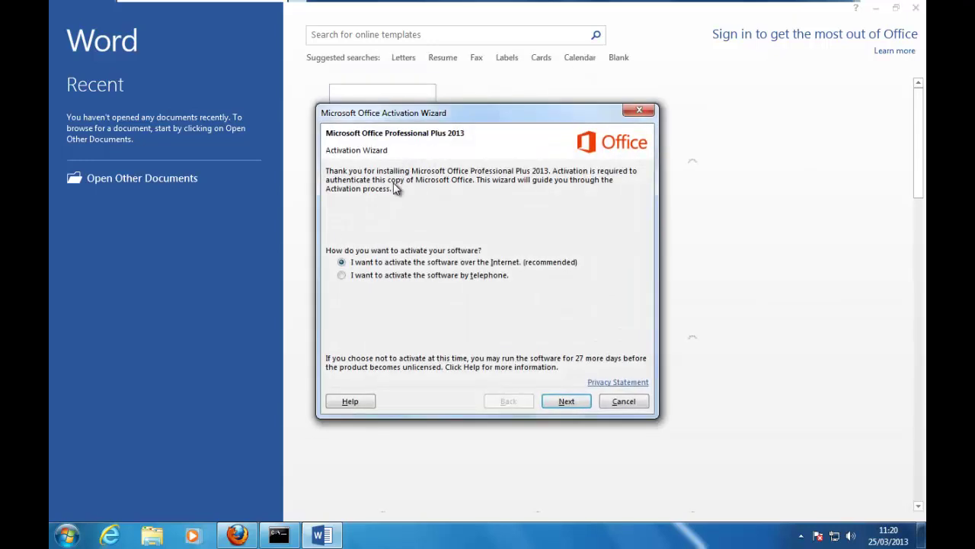
{"action": "left_click", "coordinate": [437, 279]}
{"action": "left_click", "coordinate": [620, 404]}
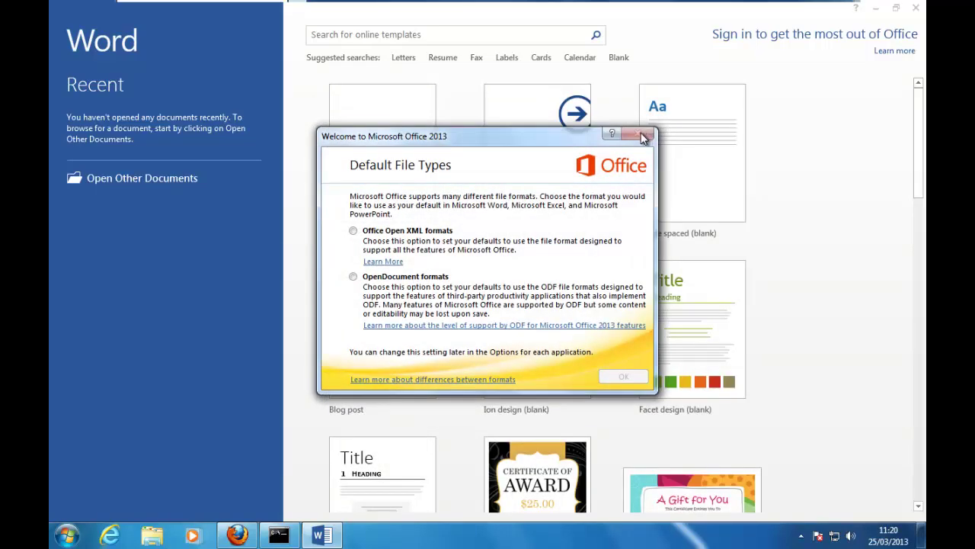
Step: Keep Office Open XML as default format, skip the welcome video, open a blank document, then close Word
{"action": "left_click", "coordinate": [409, 236]}
{"action": "left_click", "coordinate": [622, 376]}
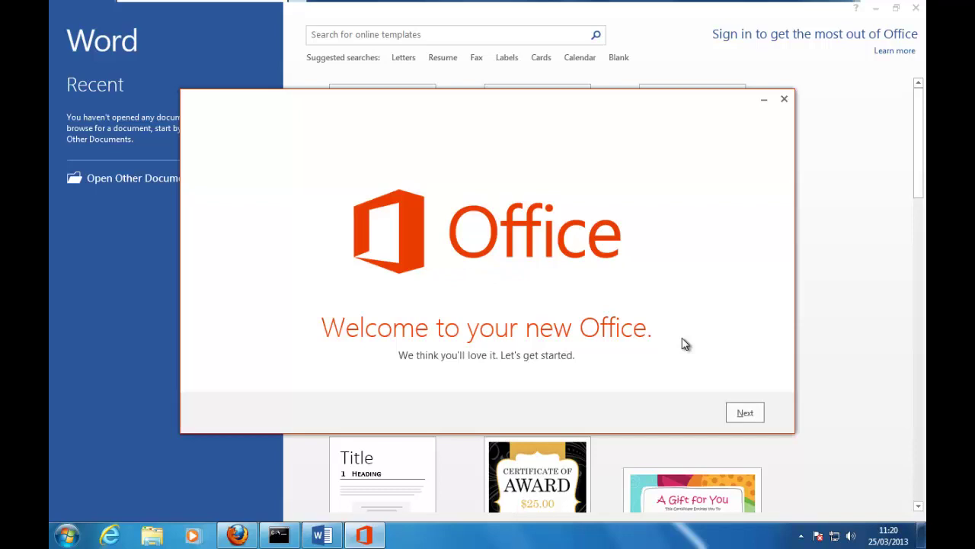
{"action": "left_click", "coordinate": [745, 414]}
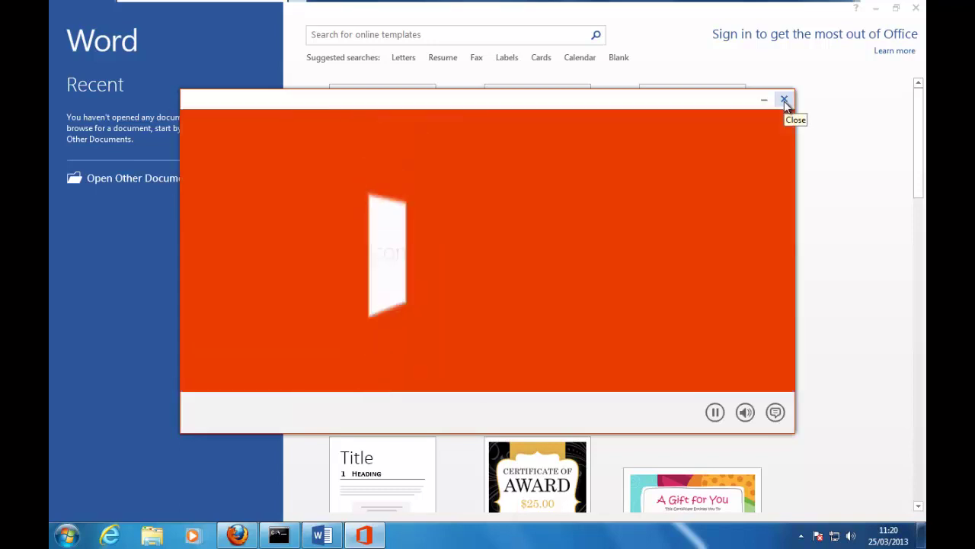
{"action": "left_click", "coordinate": [785, 101]}
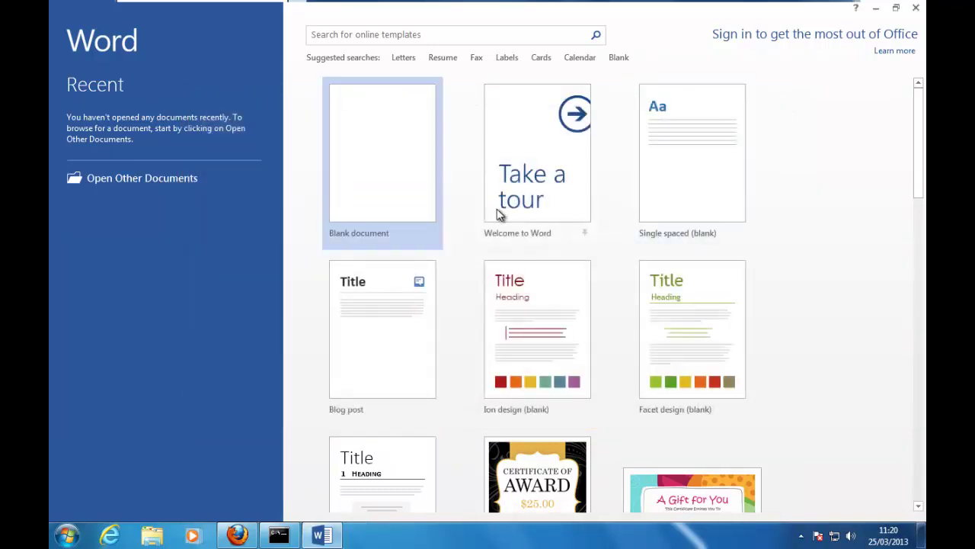
{"action": "left_click", "coordinate": [412, 156]}
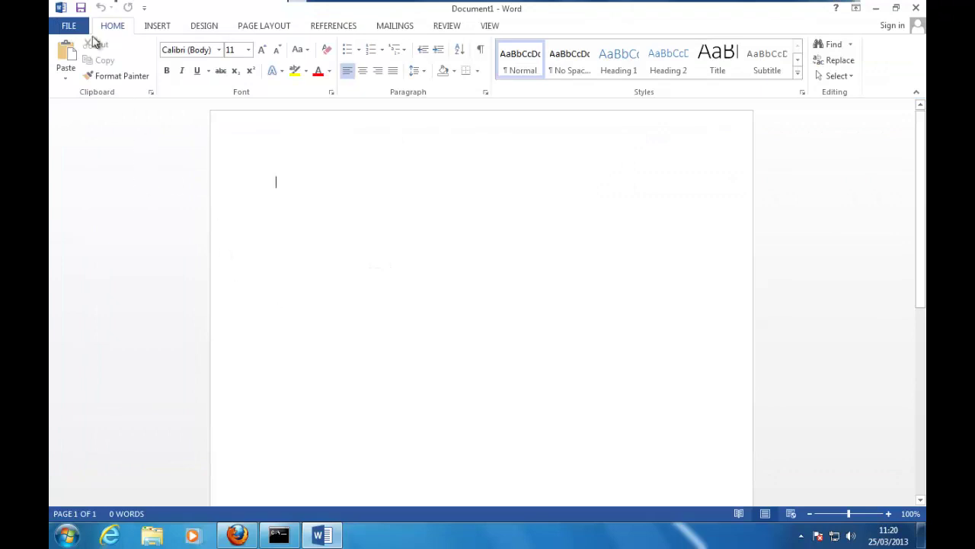
{"action": "left_click", "coordinate": [69, 25]}
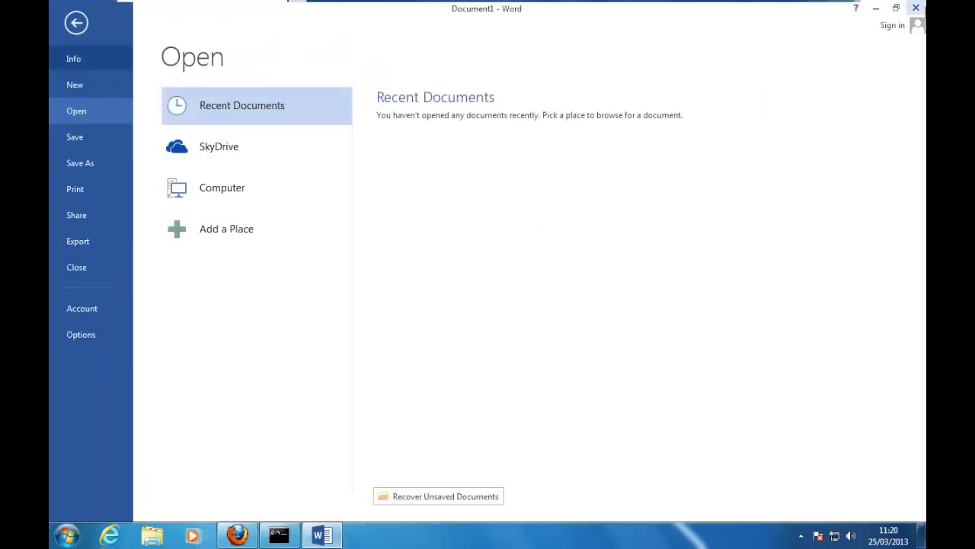
{"action": "left_click", "coordinate": [916, 8]}
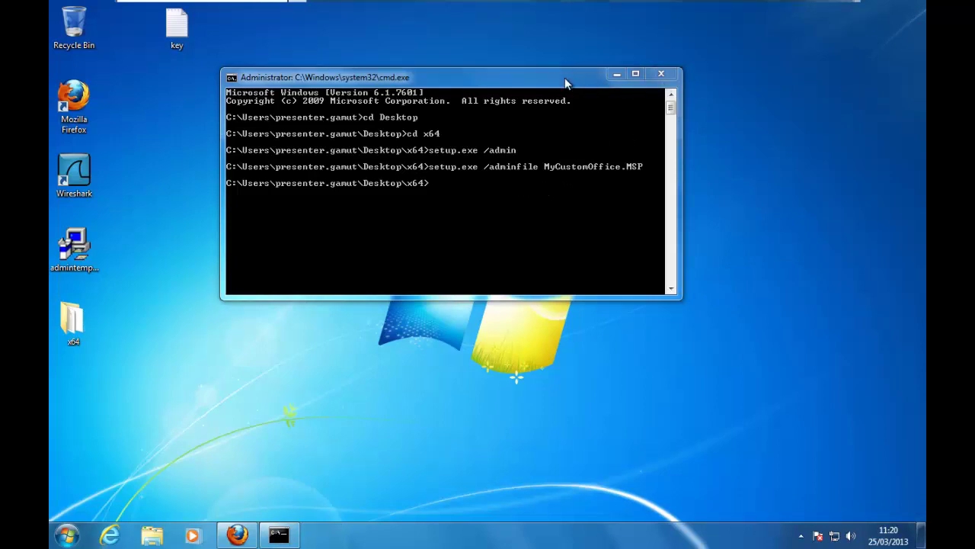
Step: Close the command window and open the x64 folder from the desktop
{"action": "left_click_drag", "start_coordinate": [565, 77], "coordinate": [688, 79]}
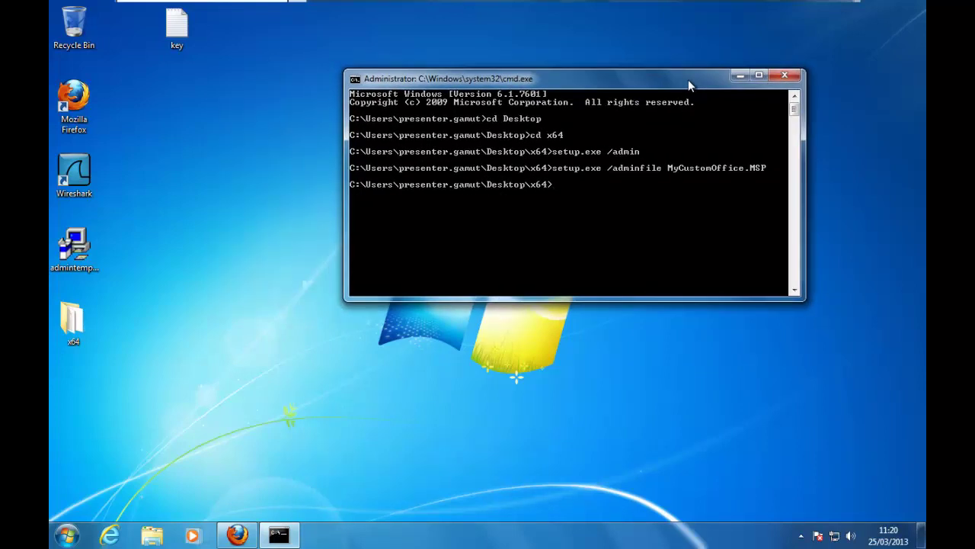
{"action": "left_click", "coordinate": [784, 75]}
{"action": "double_click", "coordinate": [72, 320]}
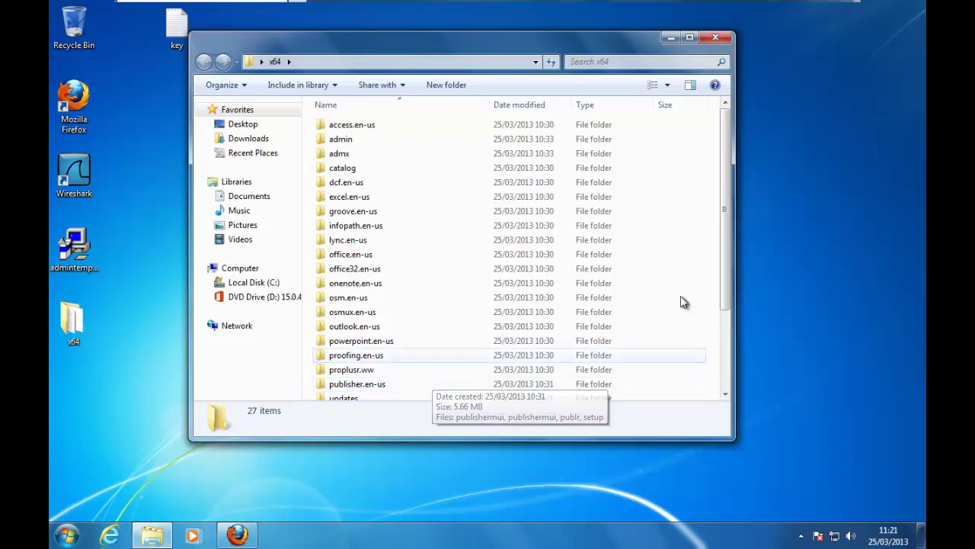
Step: Select all files in the x64 folder and send them to a compressed (zipped) folder
{"action": "left_click_drag", "start_coordinate": [728, 141], "coordinate": [736, 302]}
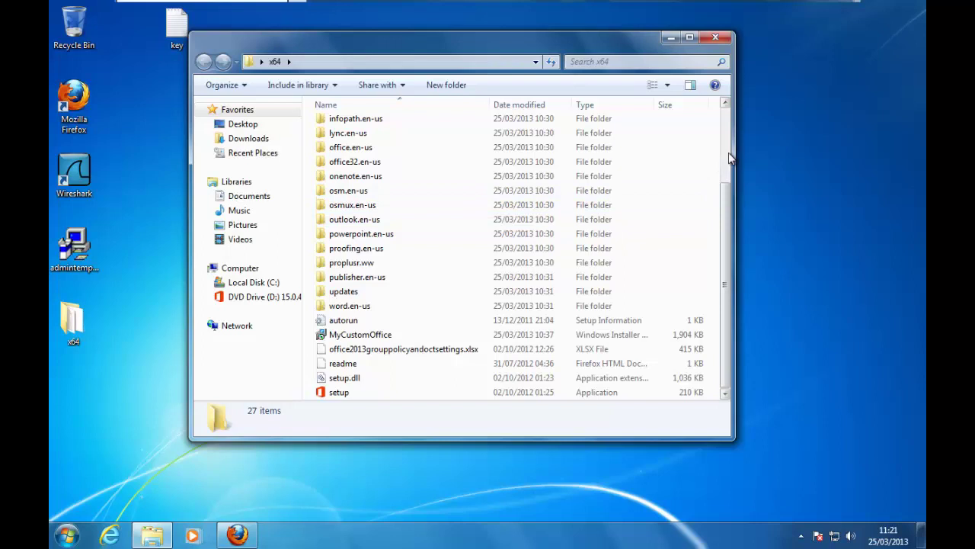
{"action": "scroll", "coordinate": [729, 152], "scroll_direction": "up", "scroll_amount": 3}
{"action": "key", "text": "ctrl+a"}
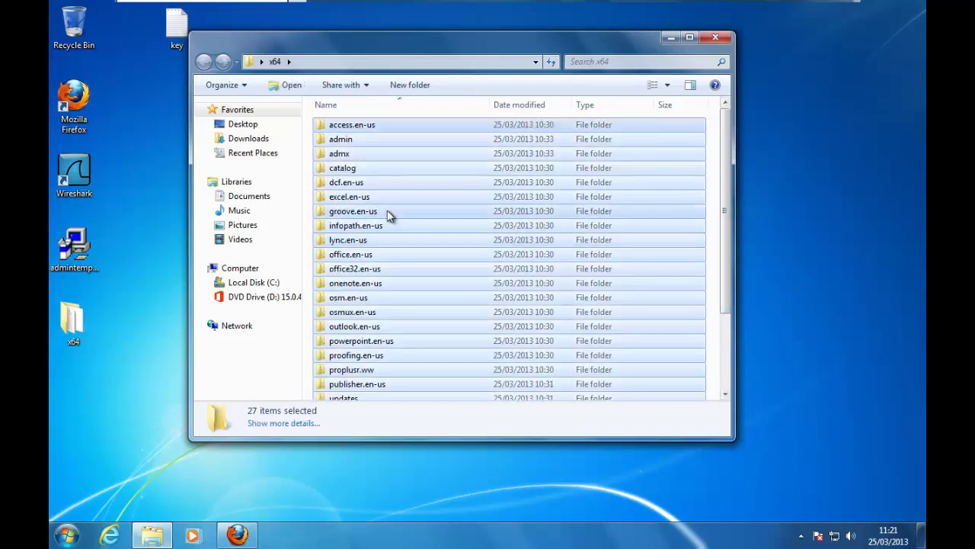
{"action": "right_click", "coordinate": [387, 211]}
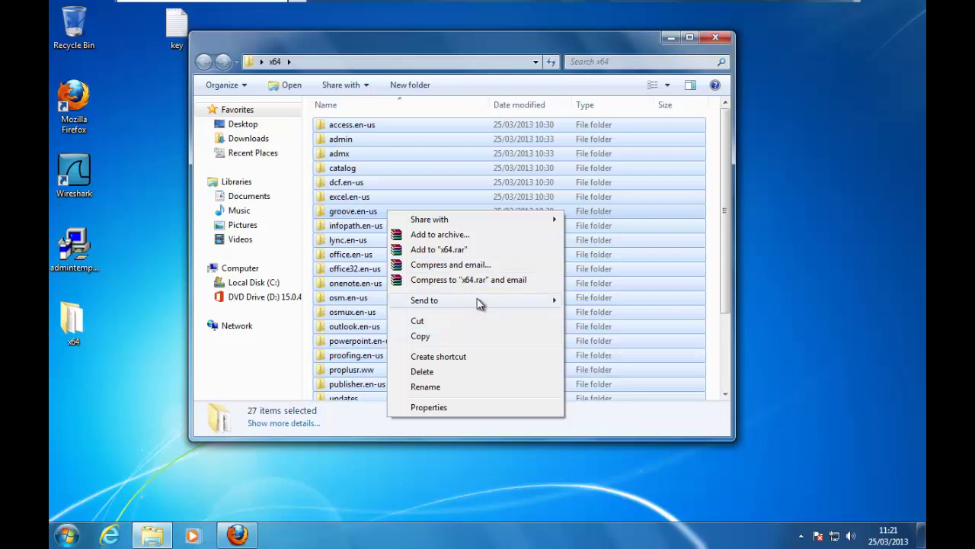
{"action": "mouse_move", "coordinate": [479, 300]}
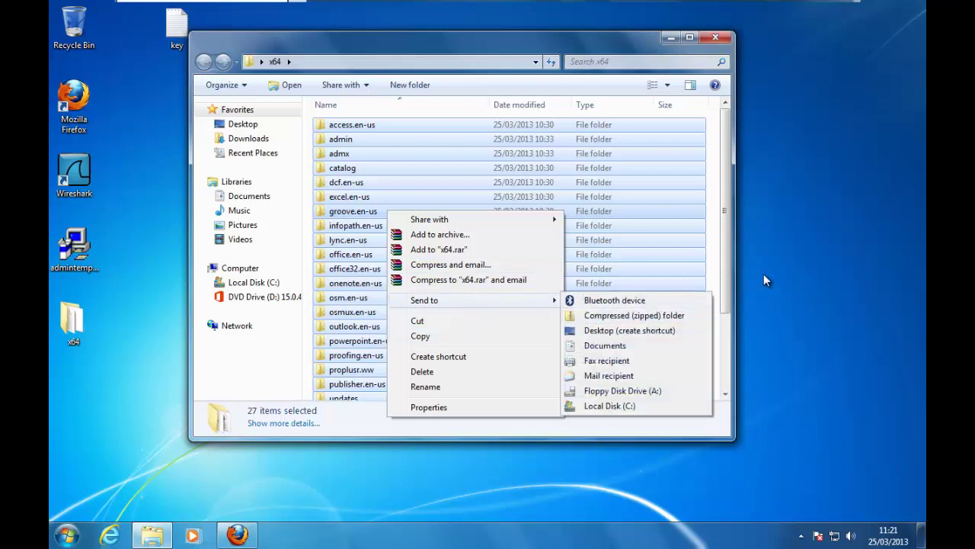
{"action": "left_click", "coordinate": [793, 189]}
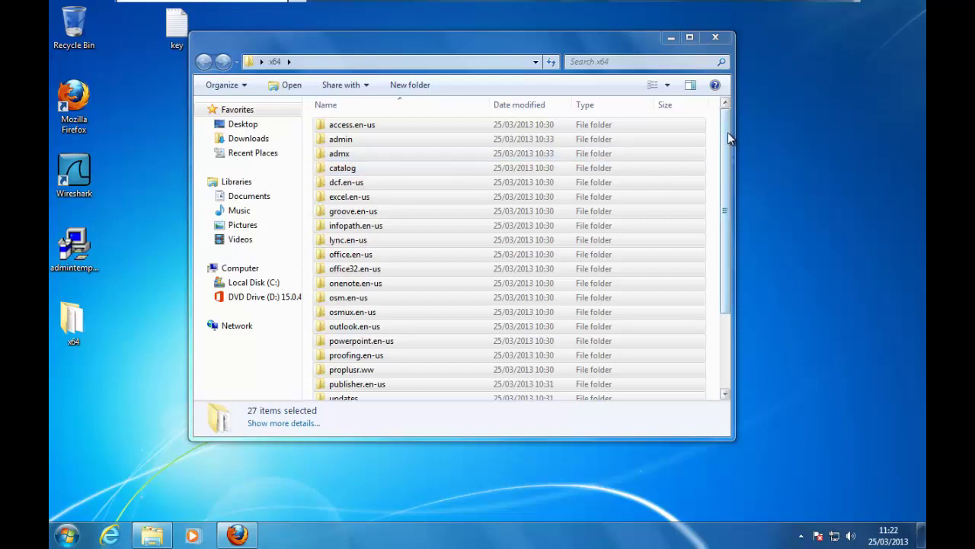
Step: Reopen the x64 folder and select all 27 items
{"action": "left_click", "coordinate": [716, 37]}
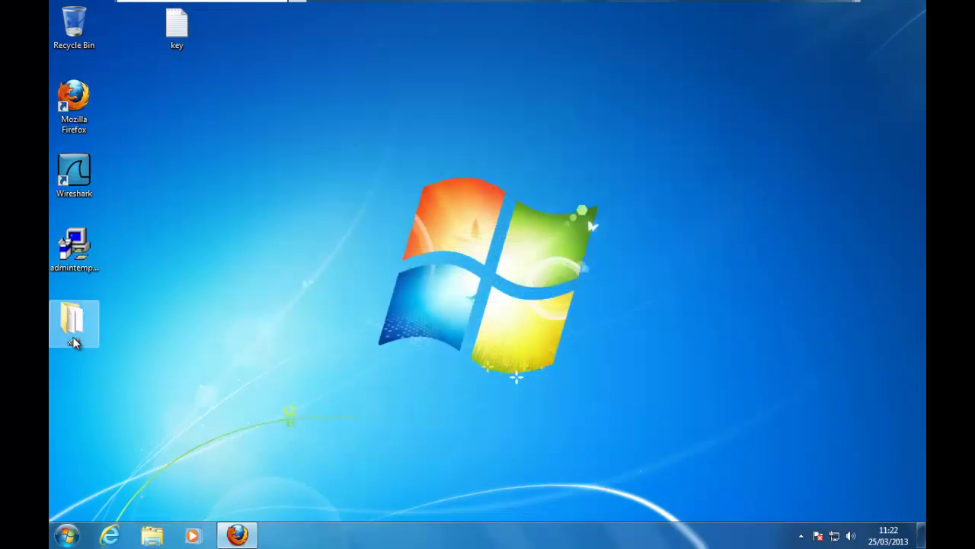
{"action": "double_click", "coordinate": [74, 333]}
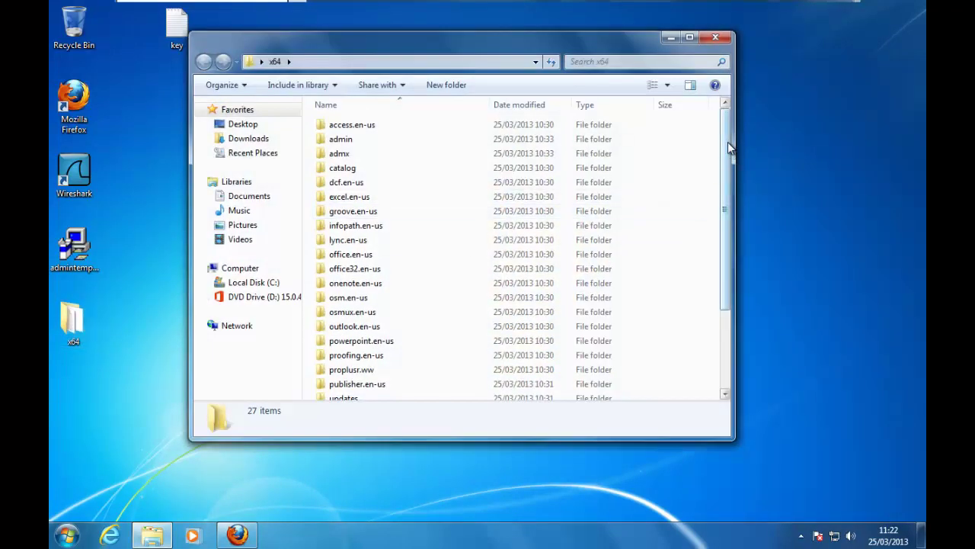
{"action": "left_click_drag", "start_coordinate": [728, 141], "coordinate": [726, 261]}
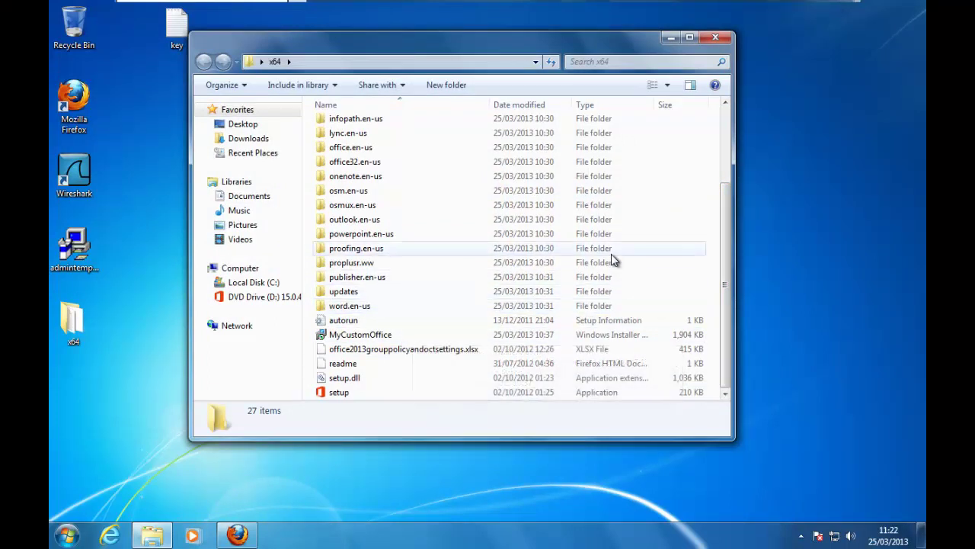
{"action": "key", "text": "ctrl+a"}
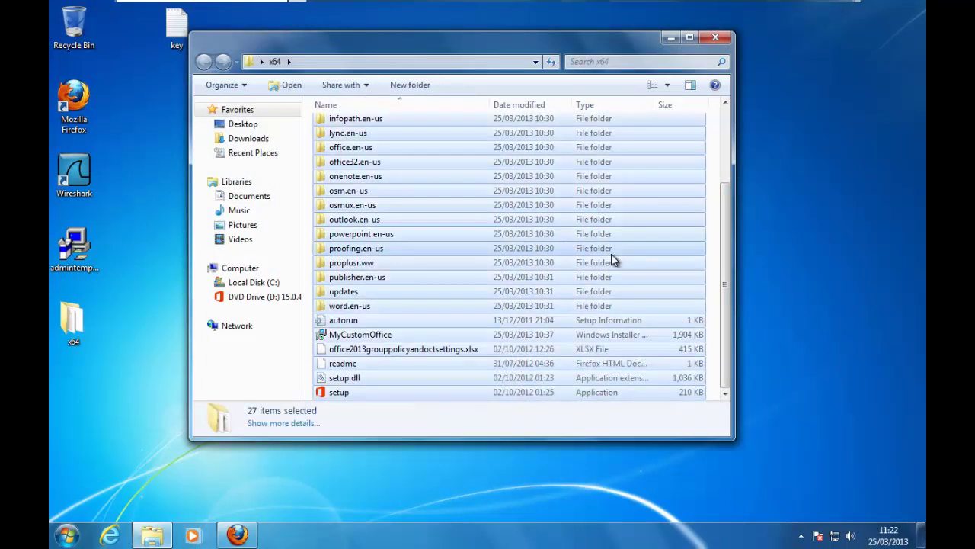
Step: Pack the selected files with WinRAR into Office2013.zip using ZIP format and Fastest compression
{"action": "right_click", "coordinate": [555, 218]}
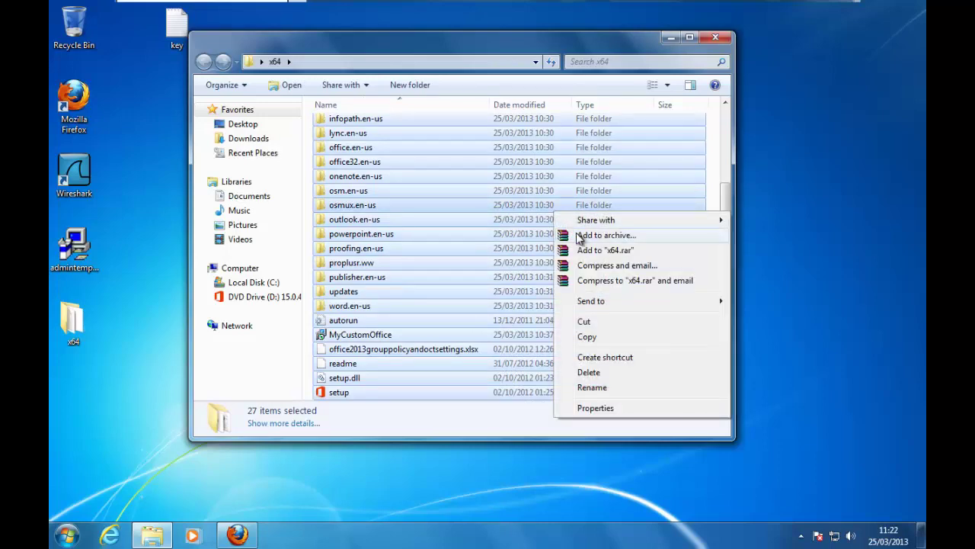
{"action": "left_click", "coordinate": [582, 235]}
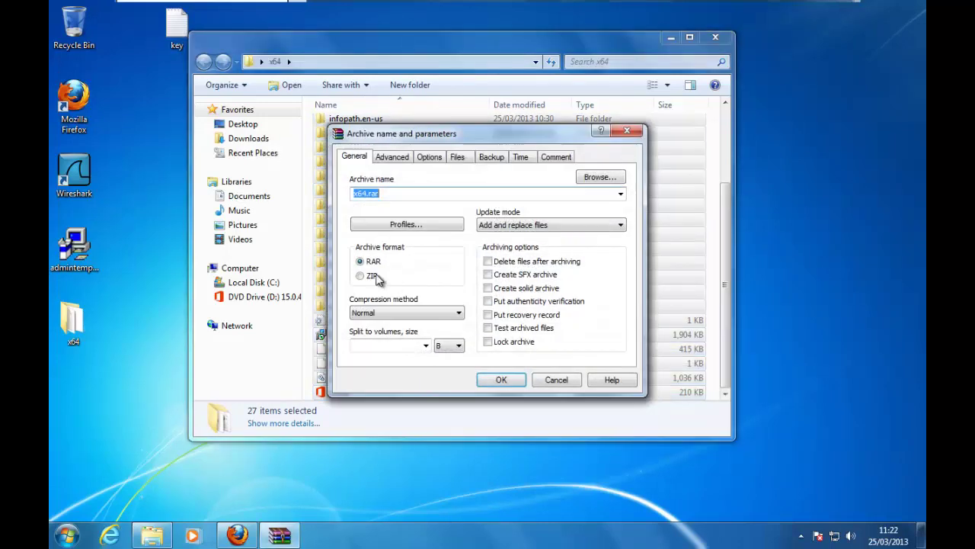
{"action": "left_click", "coordinate": [375, 277]}
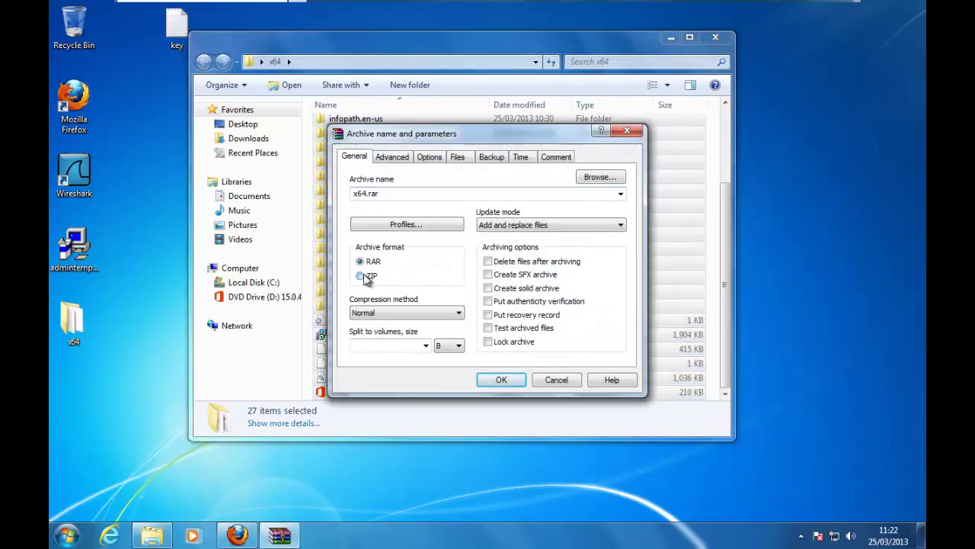
{"action": "left_click", "coordinate": [441, 314]}
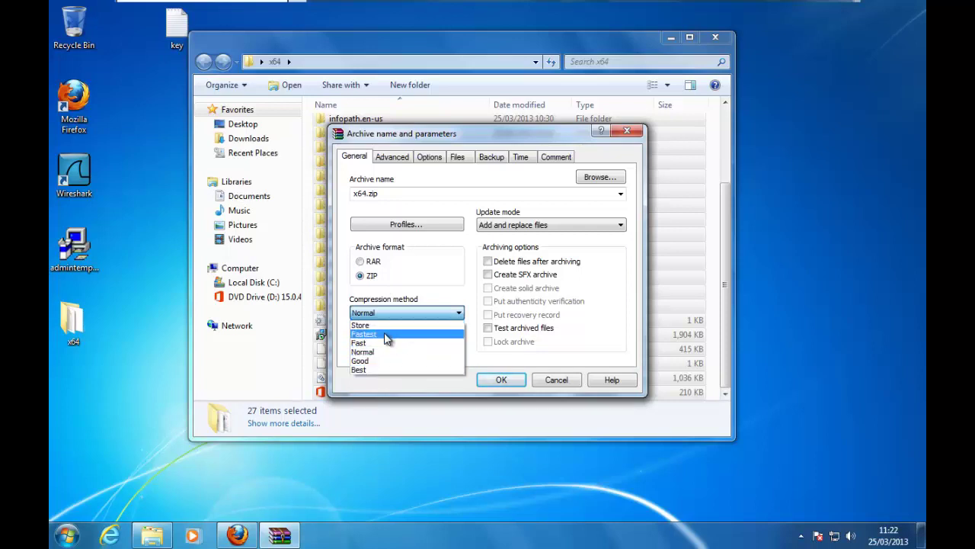
{"action": "left_click", "coordinate": [384, 334]}
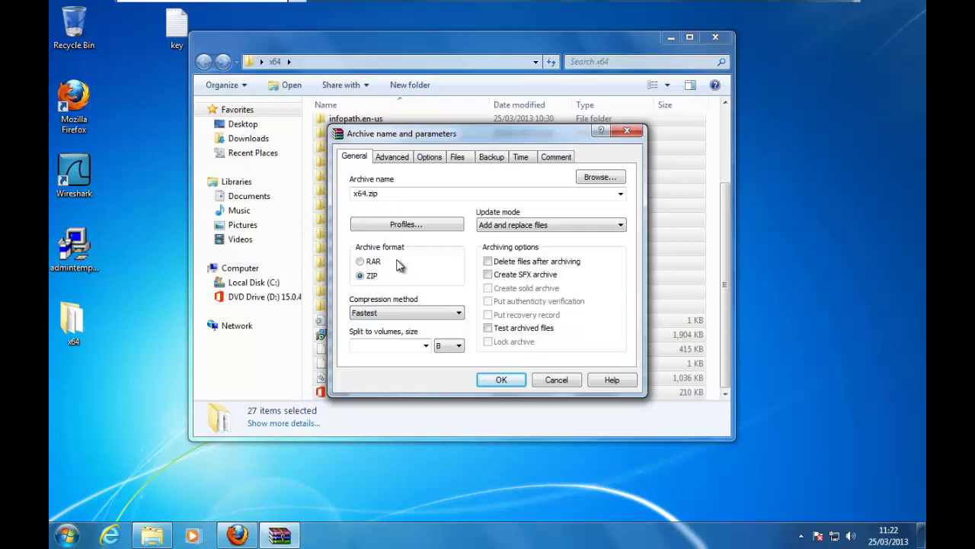
{"action": "left_click", "coordinate": [367, 193]}
{"action": "left_click", "coordinate": [366, 193]}
{"action": "left_click_drag", "start_coordinate": [366, 193], "coordinate": [324, 194]}
{"action": "type", "text": "Offi"}
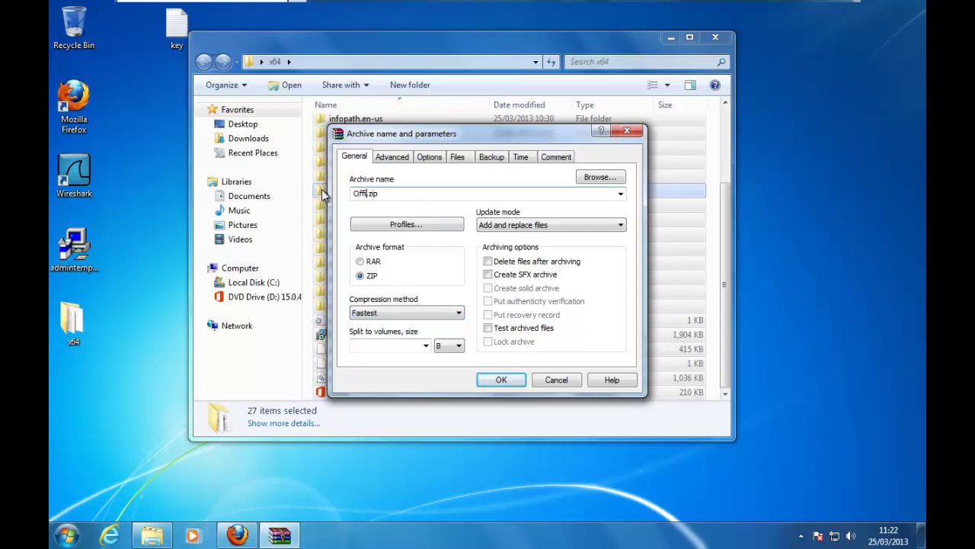
{"action": "type", "text": "ce2013"}
{"action": "left_click", "coordinate": [508, 381]}
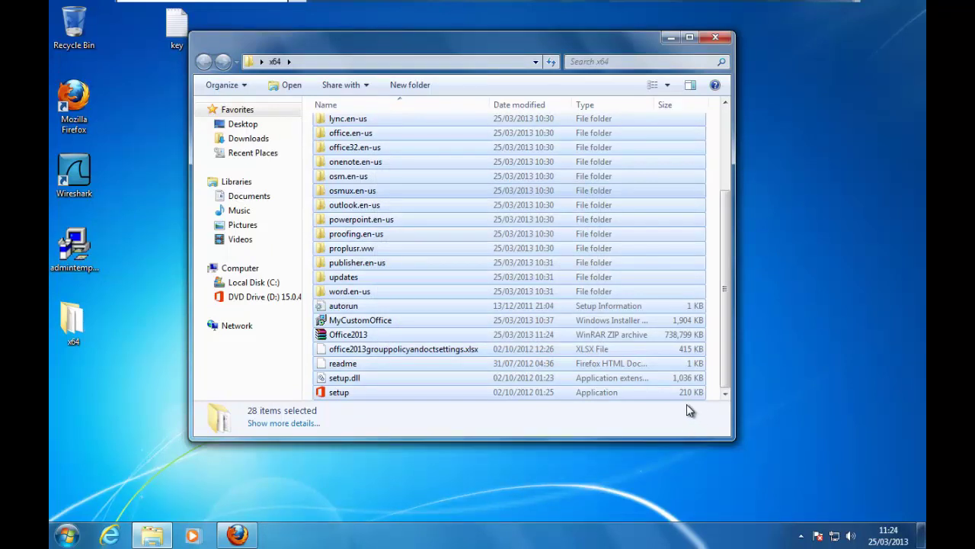
Step: Select the Office2013 archive to confirm its 721 MB size, then return to Firefox
{"action": "left_click", "coordinate": [664, 379]}
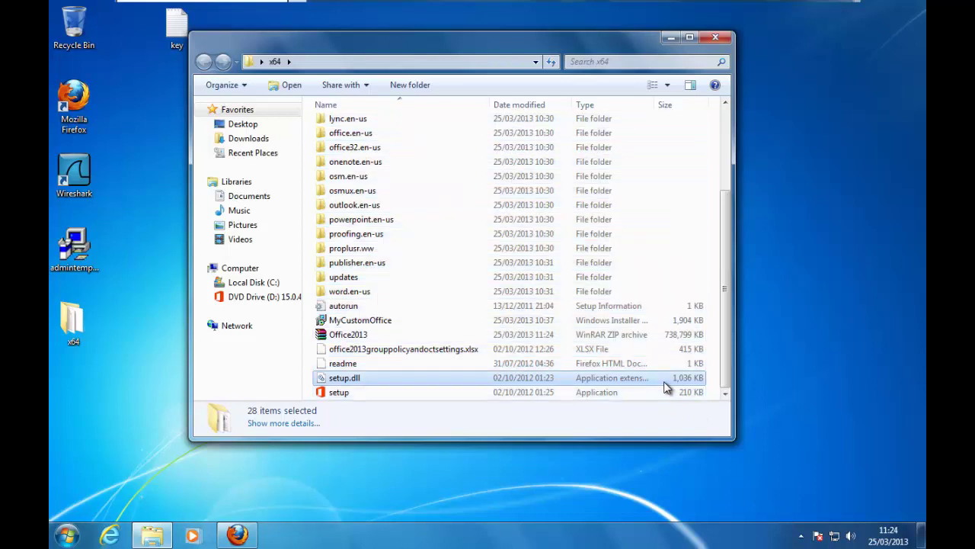
{"action": "left_click", "coordinate": [410, 337]}
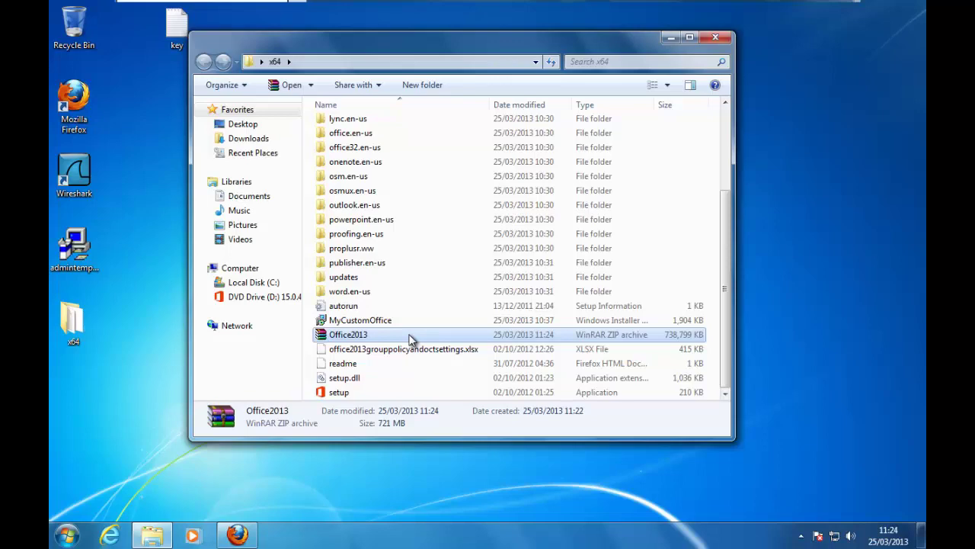
{"action": "left_click", "coordinate": [241, 534]}
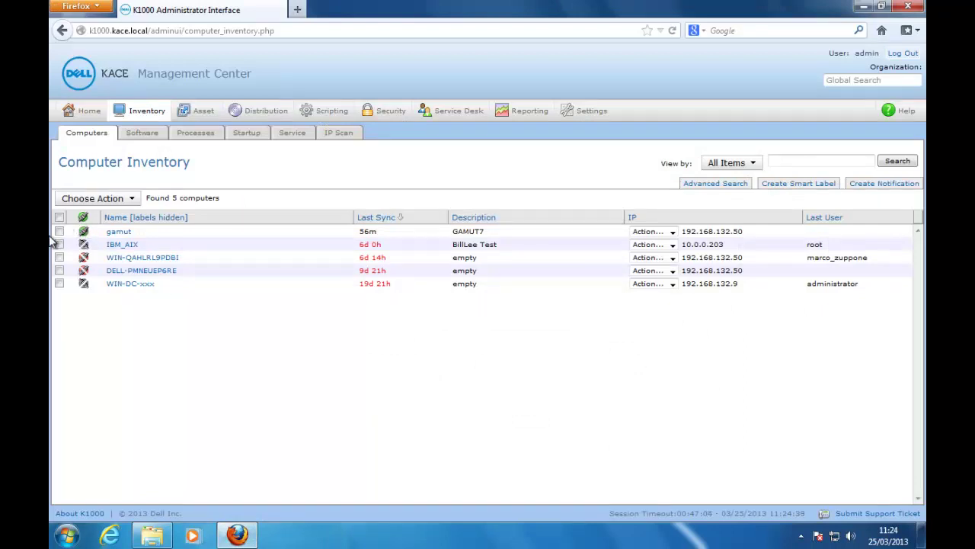
Step: Run Force Update of Selected Item(s) on gamut, then open gamut's detail record
{"action": "left_click", "coordinate": [95, 203]}
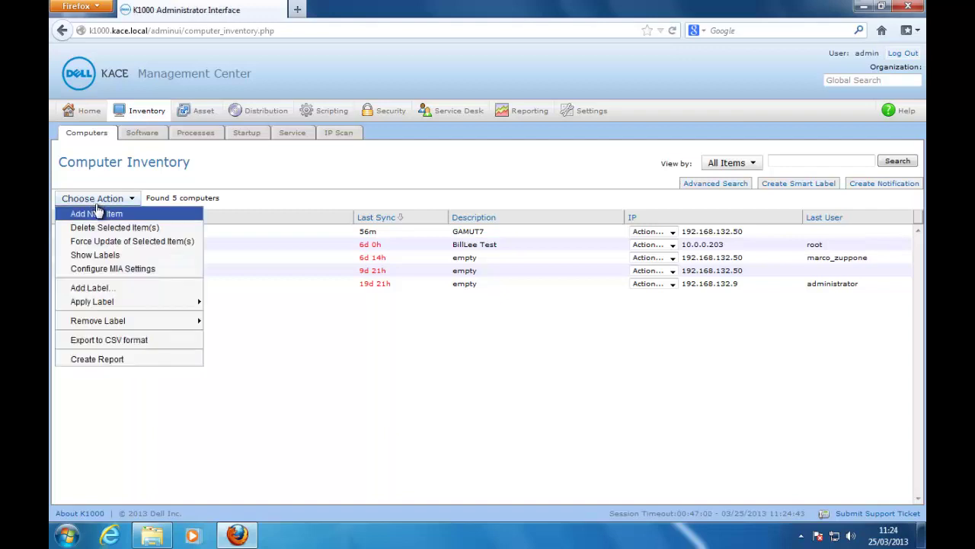
{"action": "left_click", "coordinate": [112, 246]}
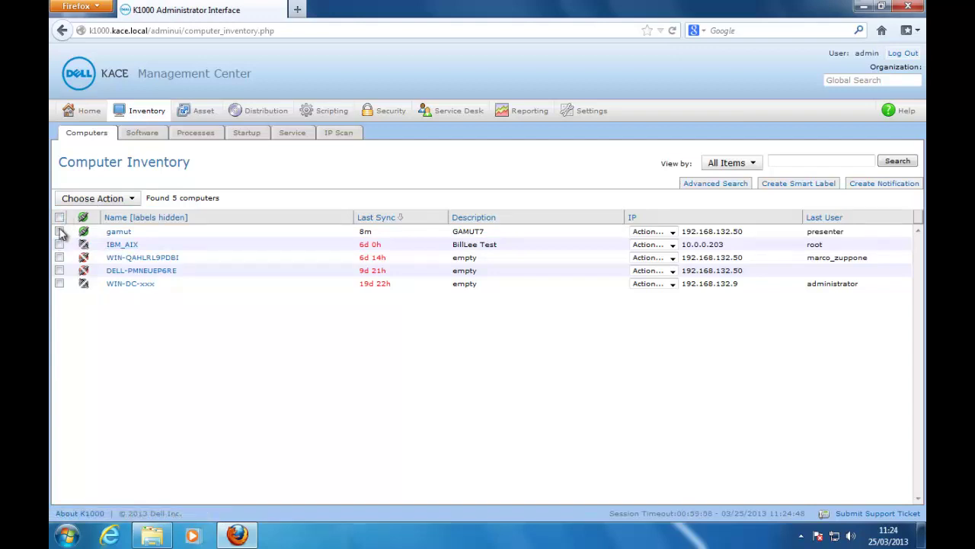
{"action": "left_click", "coordinate": [119, 233]}
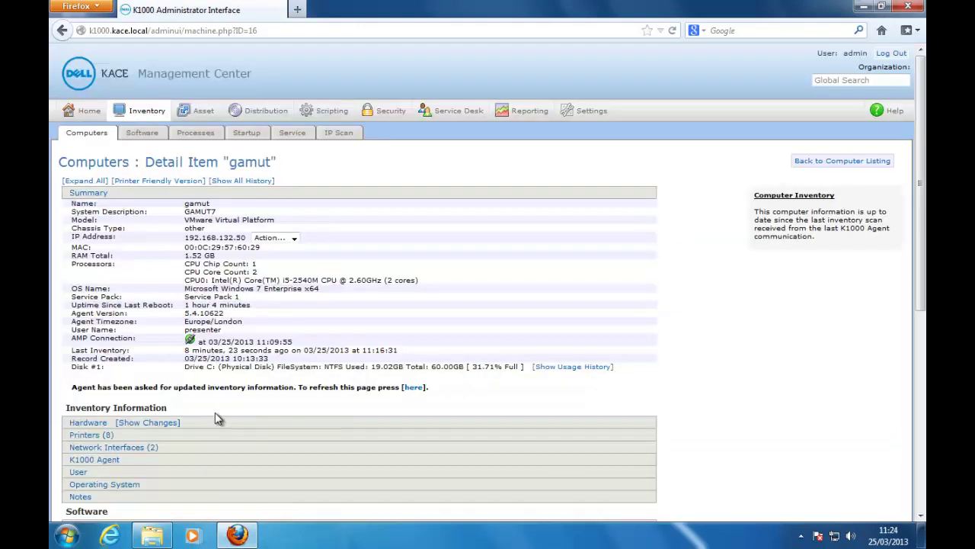
{"action": "scroll", "coordinate": [924, 249], "scroll_direction": "down", "scroll_amount": 3}
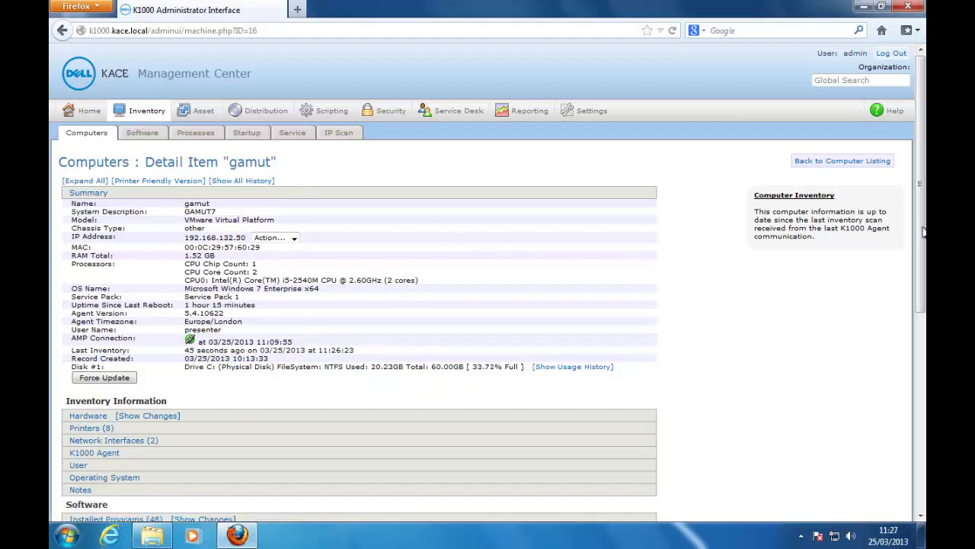
Step: Expand gamut's Installed Programs (48) list to reveal the Office 2013 15.0.4420.1017 components
{"action": "left_click_drag", "start_coordinate": [922, 244], "coordinate": [908, 356]}
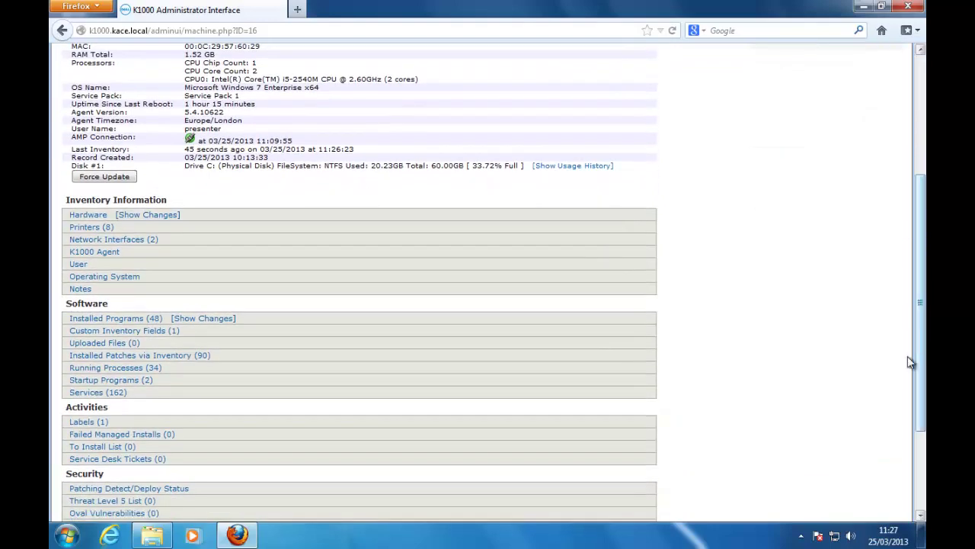
{"action": "left_click", "coordinate": [112, 318]}
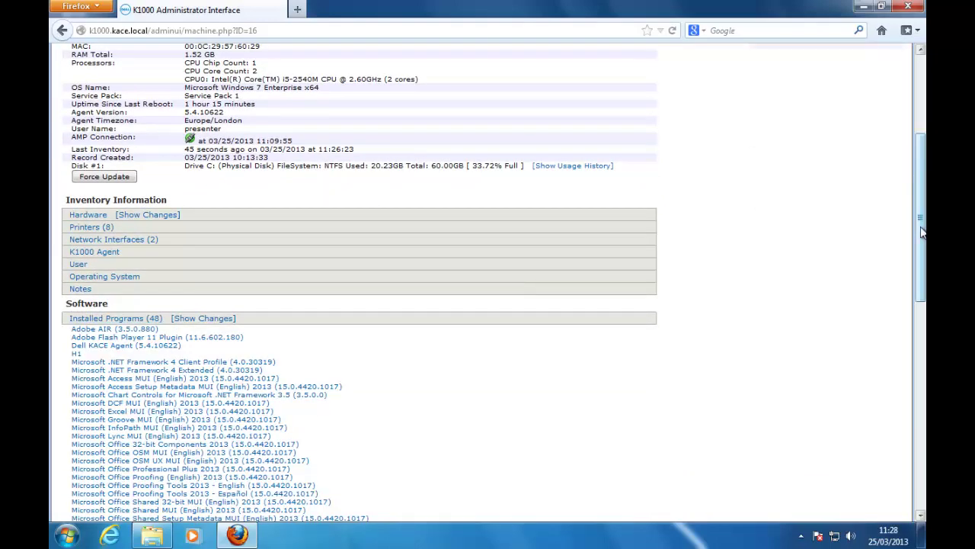
{"action": "left_click_drag", "start_coordinate": [922, 233], "coordinate": [922, 307]}
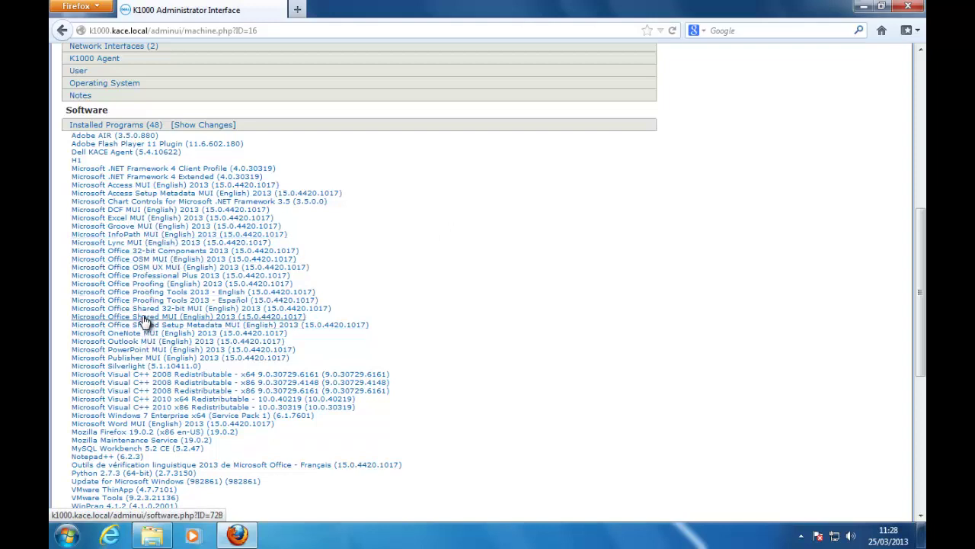
Step: Upload the Office2013 archive to the Office Professional Plus 2013 software record and save it
{"action": "left_click", "coordinate": [104, 277]}
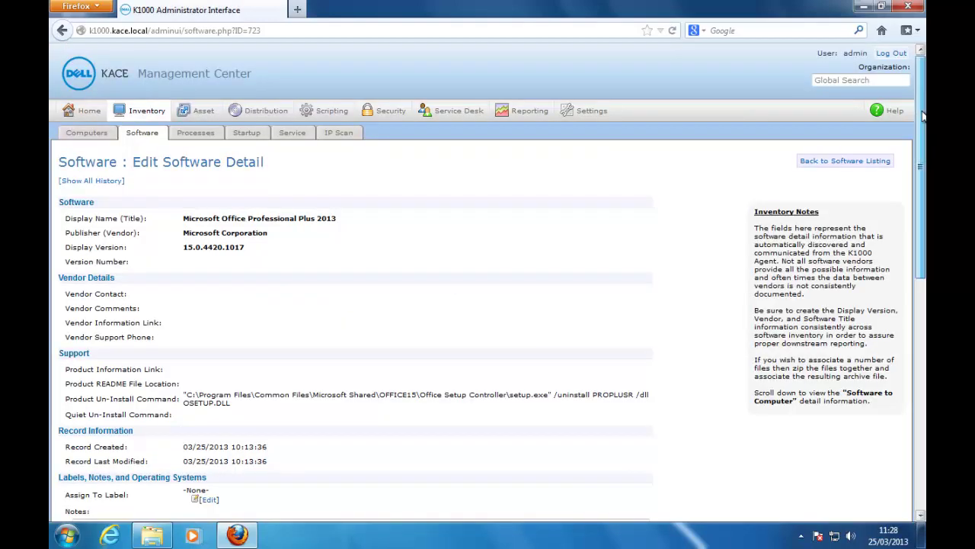
{"action": "left_click_drag", "start_coordinate": [922, 115], "coordinate": [923, 296]}
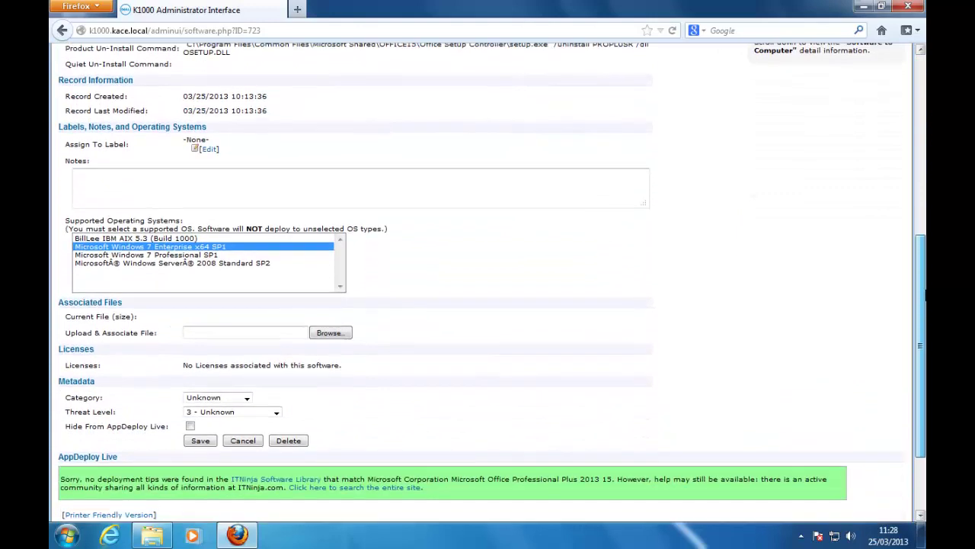
{"action": "left_click", "coordinate": [343, 339]}
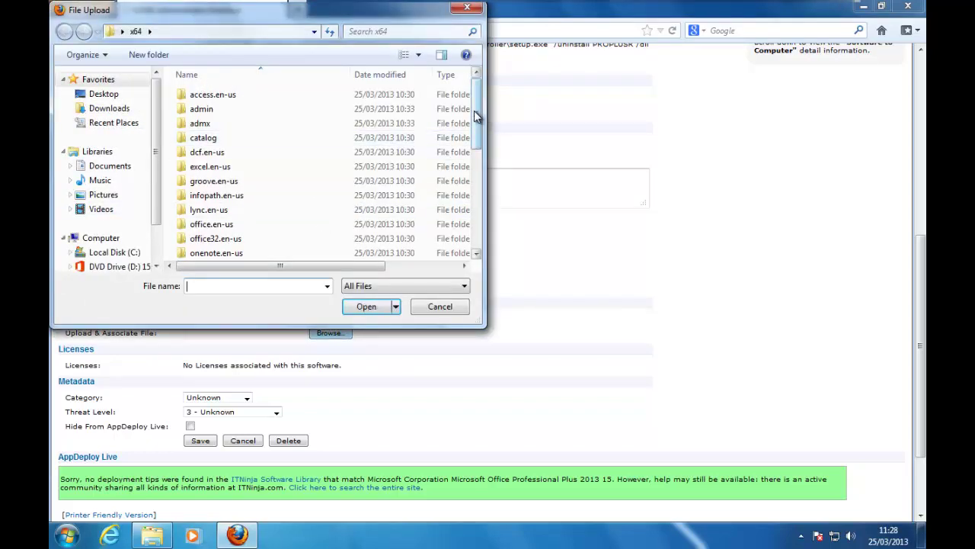
{"action": "left_click_drag", "start_coordinate": [475, 114], "coordinate": [466, 218]}
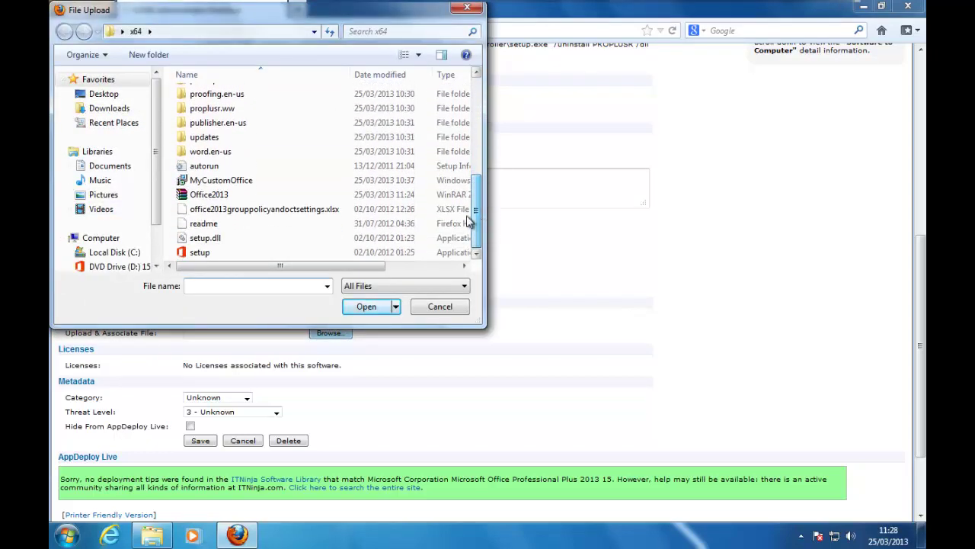
{"action": "left_click", "coordinate": [192, 195]}
{"action": "left_click", "coordinate": [369, 311]}
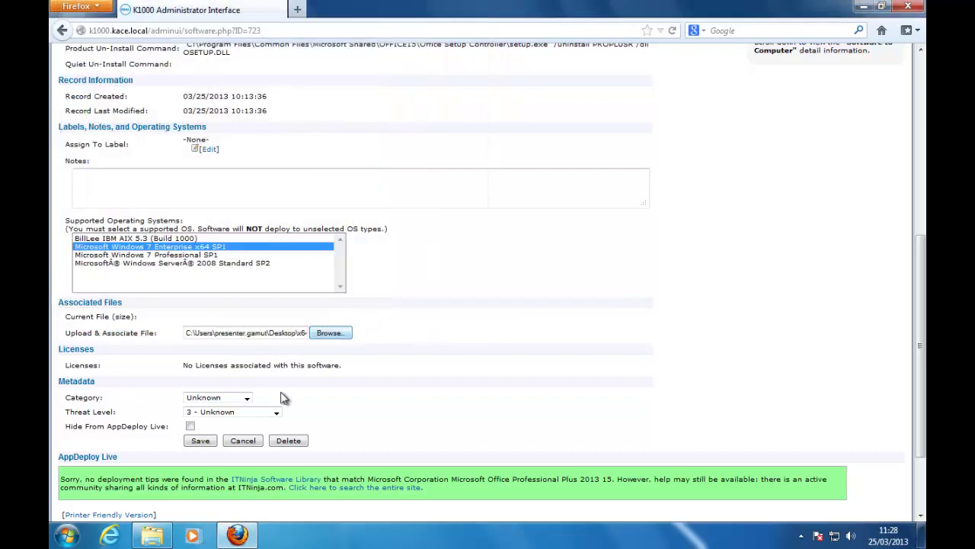
{"action": "left_click", "coordinate": [201, 440]}
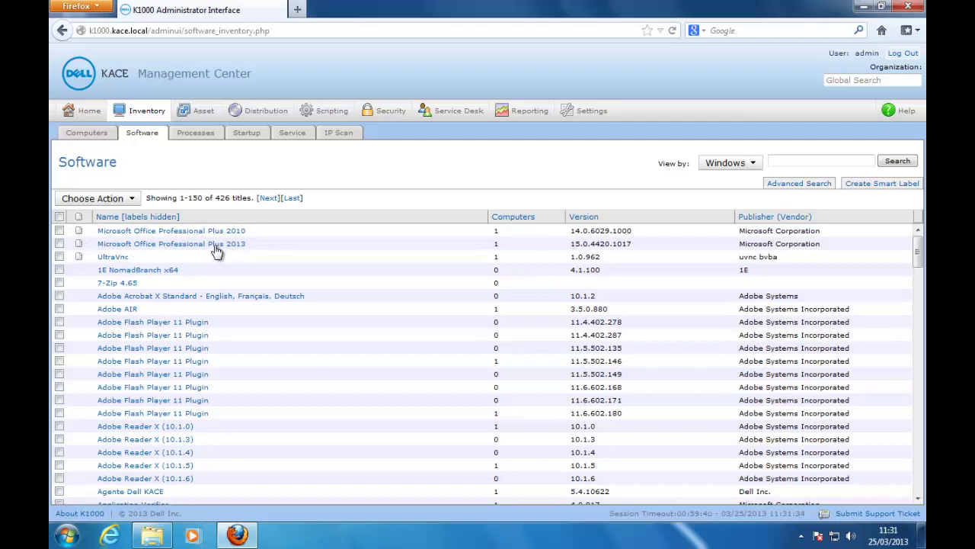
Step: Add a new managed installation with Microsoft Office Professional Plus 2013 as its software
{"action": "left_click", "coordinate": [255, 116]}
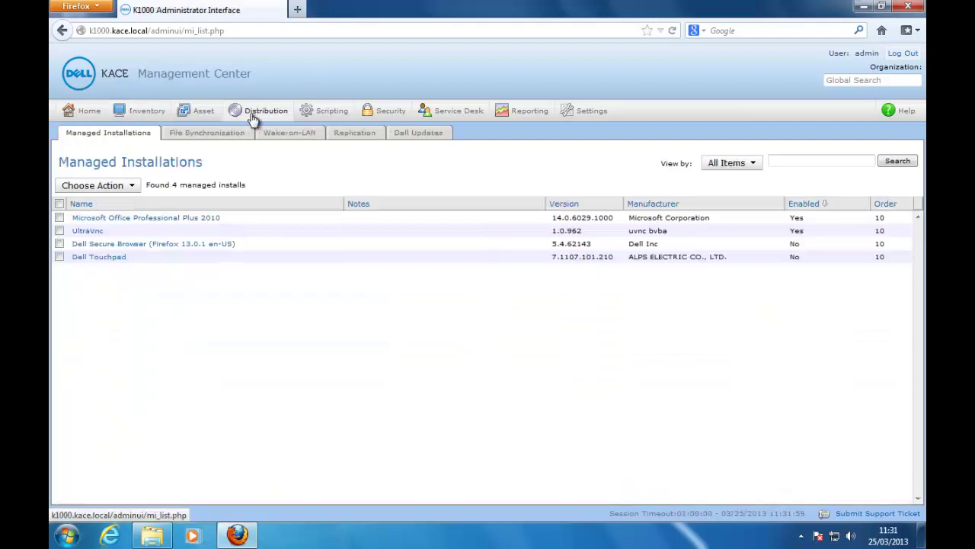
{"action": "left_click", "coordinate": [122, 187]}
{"action": "left_click", "coordinate": [127, 204]}
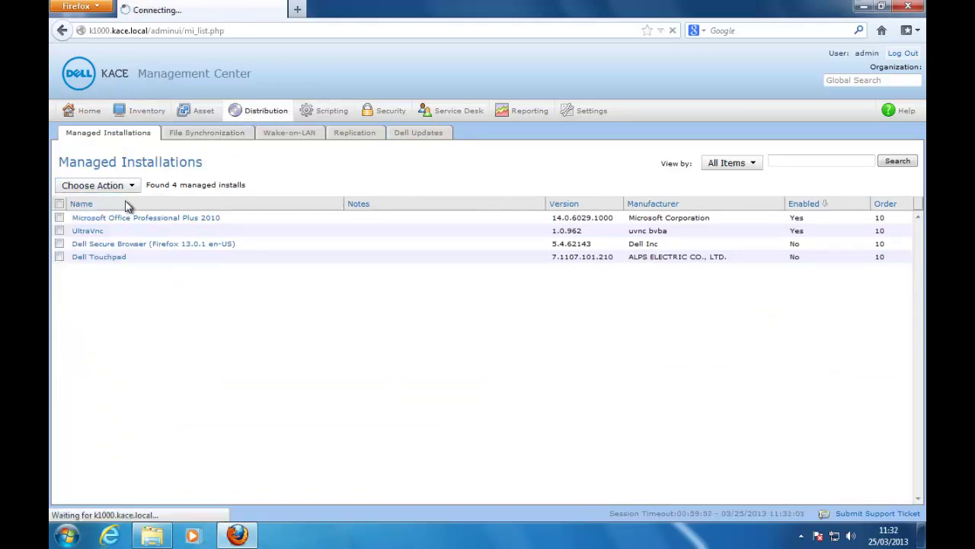
{"action": "left_click", "coordinate": [141, 209]}
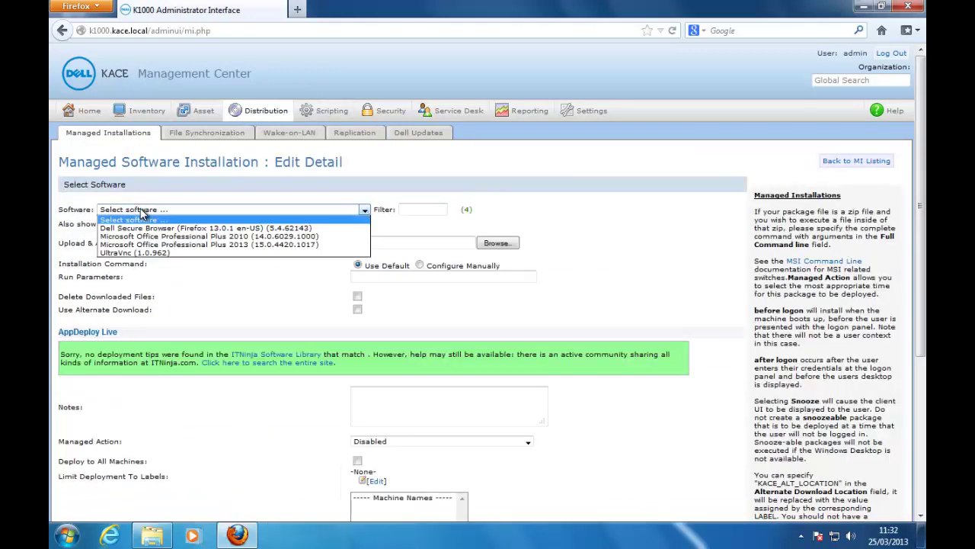
{"action": "left_click", "coordinate": [186, 244]}
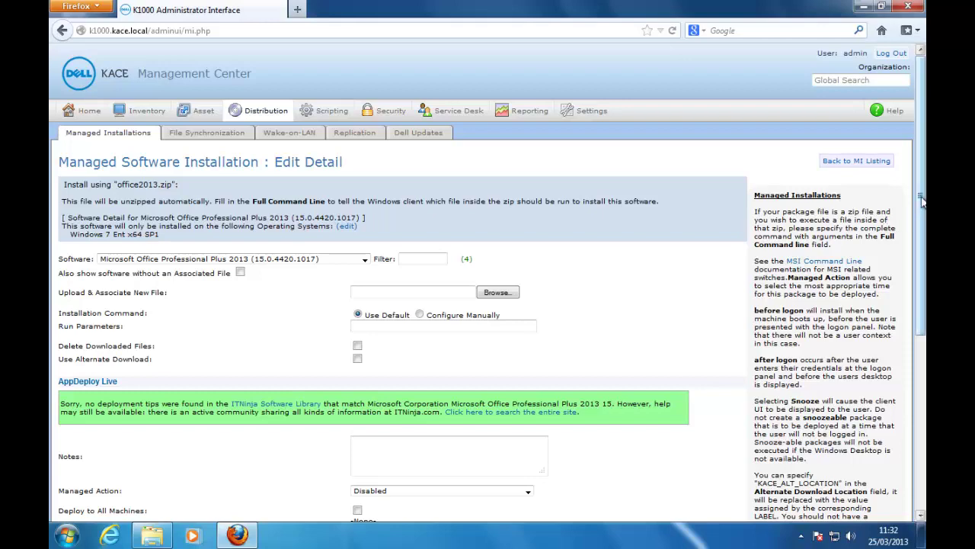
{"action": "left_click_drag", "start_coordinate": [922, 203], "coordinate": [923, 253]}
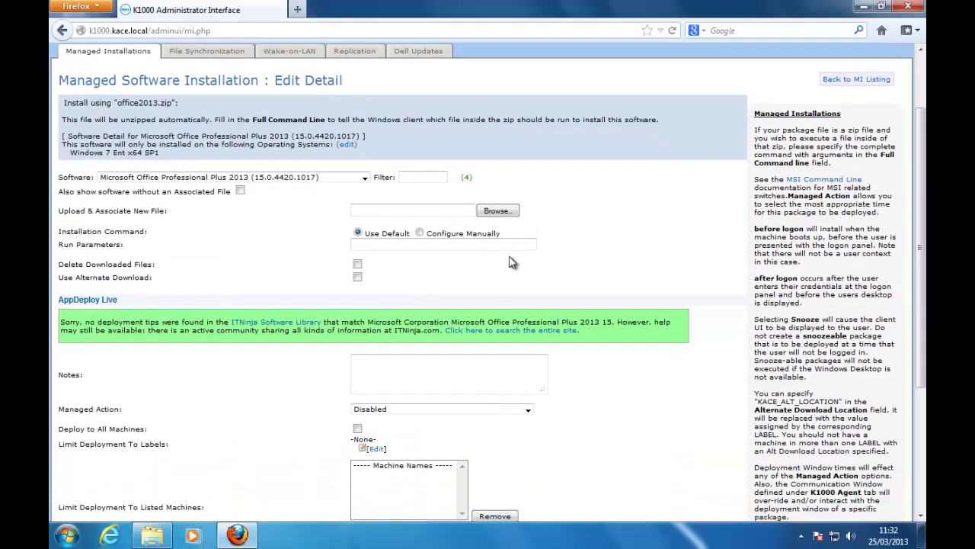
Step: Override the installation command manually, start it with setup.exe, and check the x64 folder's file names
{"action": "left_click", "coordinate": [420, 233]}
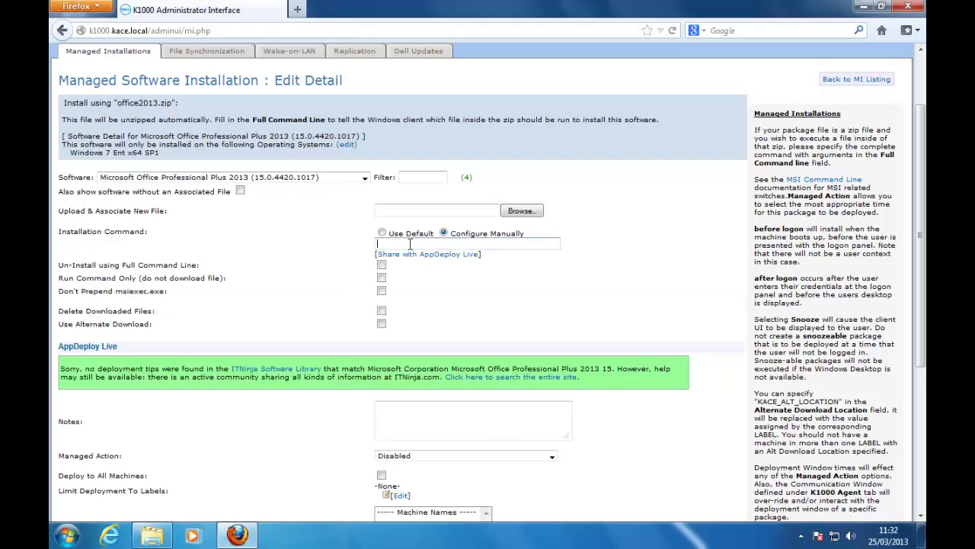
{"action": "left_click", "coordinate": [410, 244]}
{"action": "type", "text": "setu"}
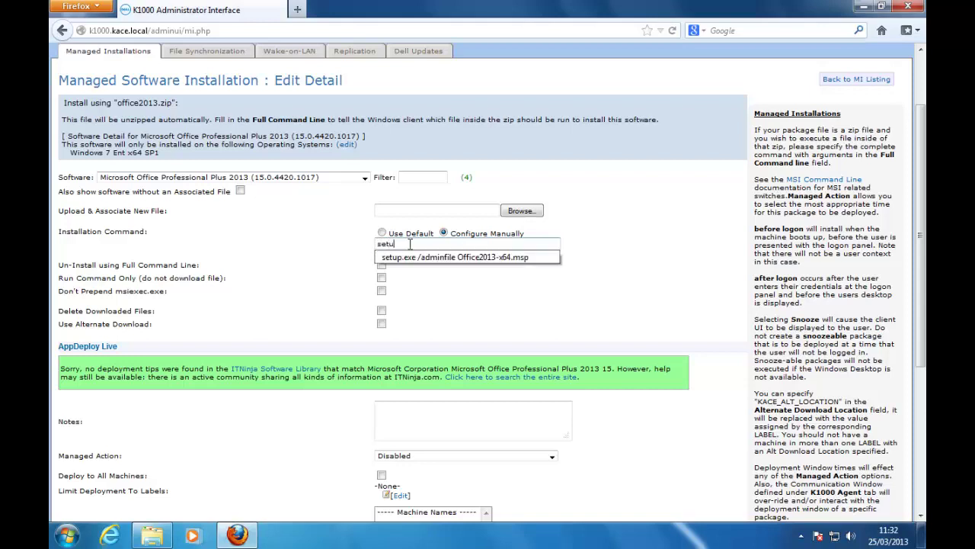
{"action": "type", "text": "p.exe /adminfile"}
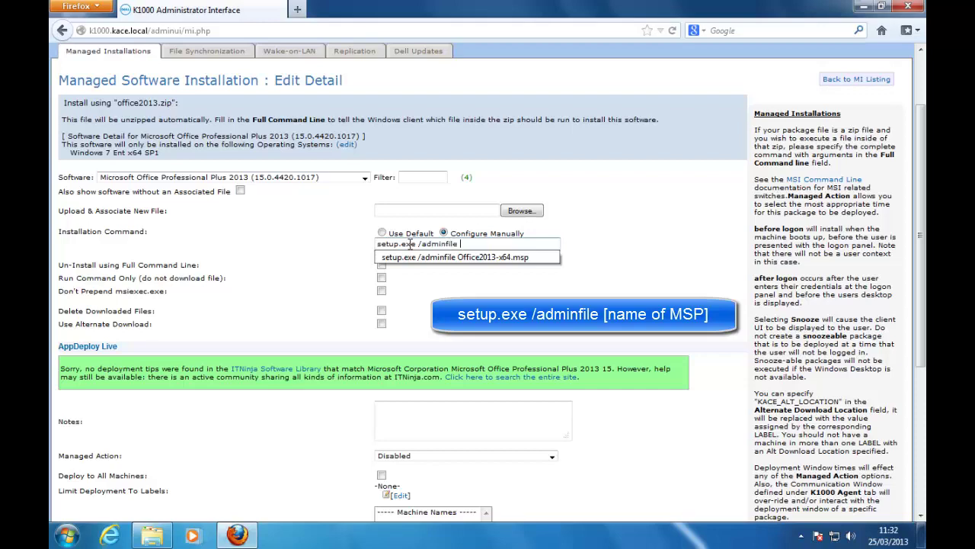
{"action": "left_click", "coordinate": [151, 535]}
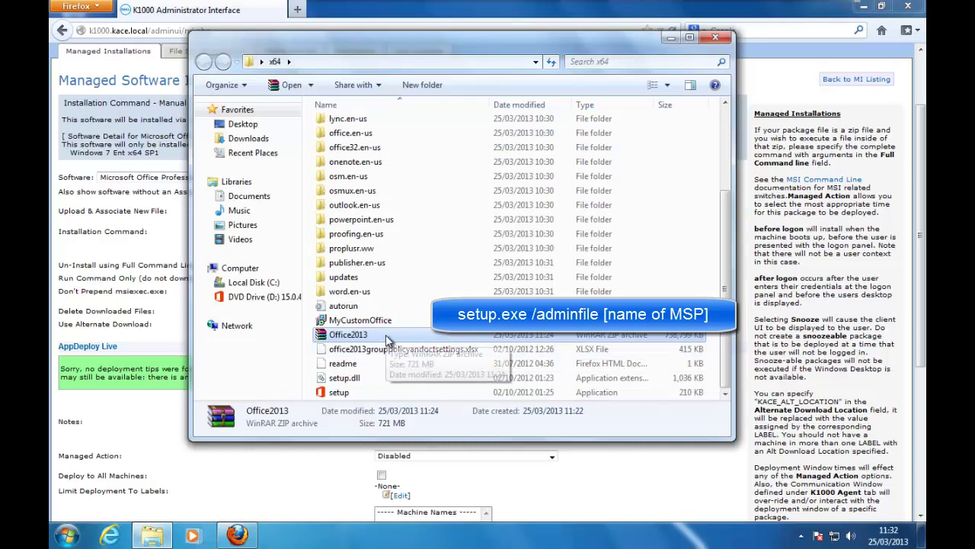
{"action": "left_click", "coordinate": [310, 484]}
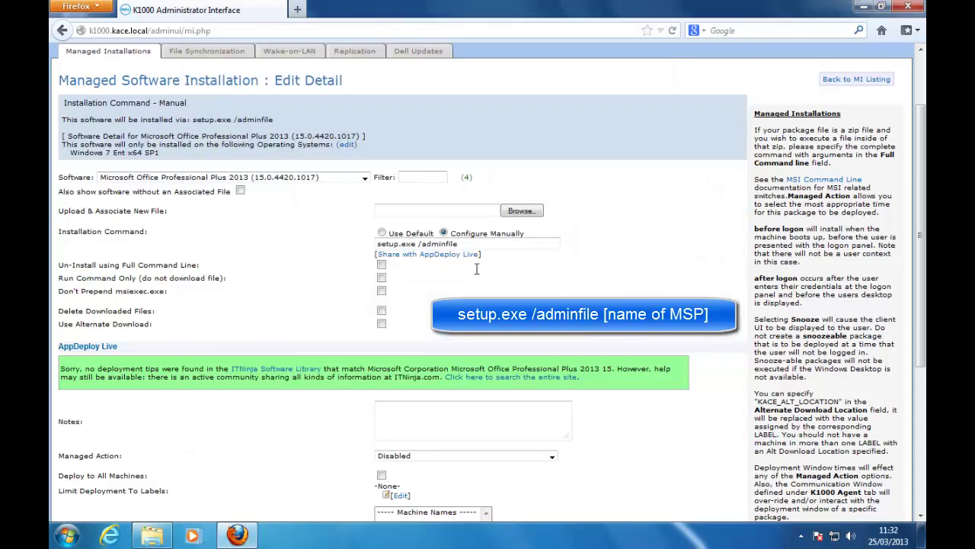
Step: Copy the MyCustomOffice.msp name from the x64 folder and replace the old office20 name in the command
{"action": "left_click", "coordinate": [481, 244]}
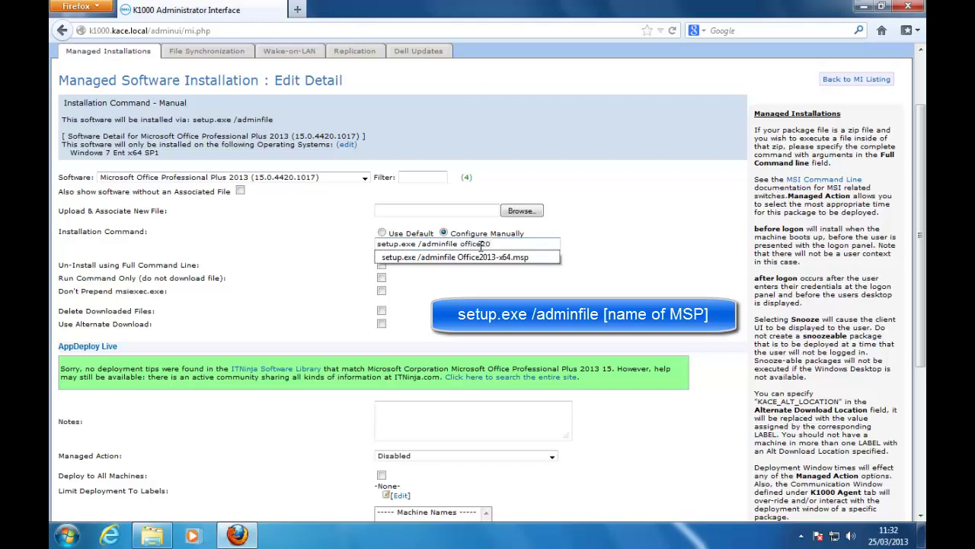
{"action": "mouse_move", "coordinate": [243, 541]}
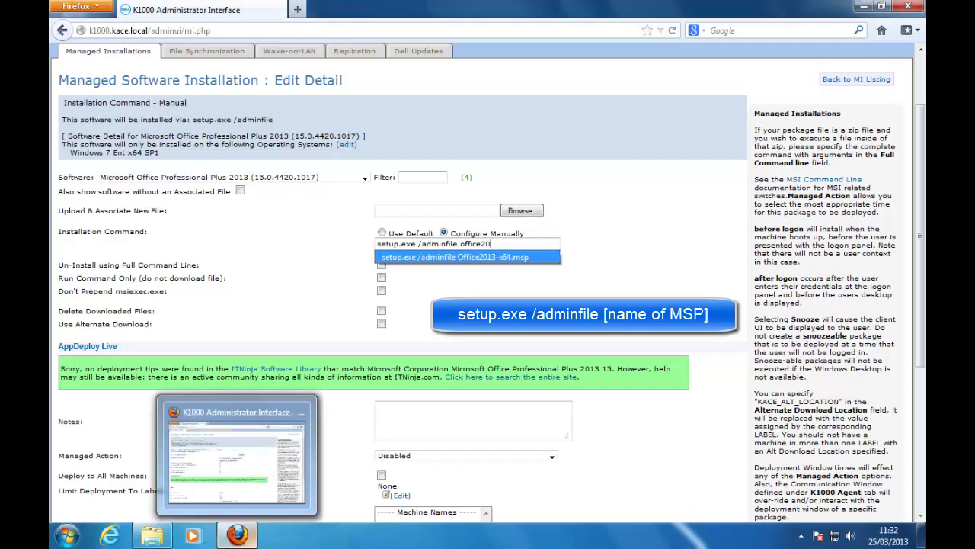
{"action": "left_click", "coordinate": [152, 536]}
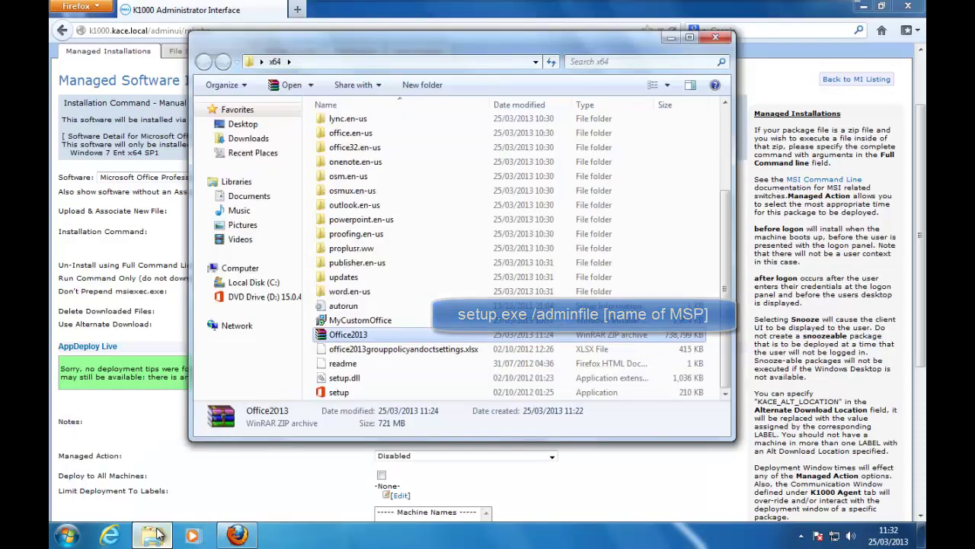
{"action": "left_click", "coordinate": [373, 326]}
{"action": "left_click", "coordinate": [372, 327]}
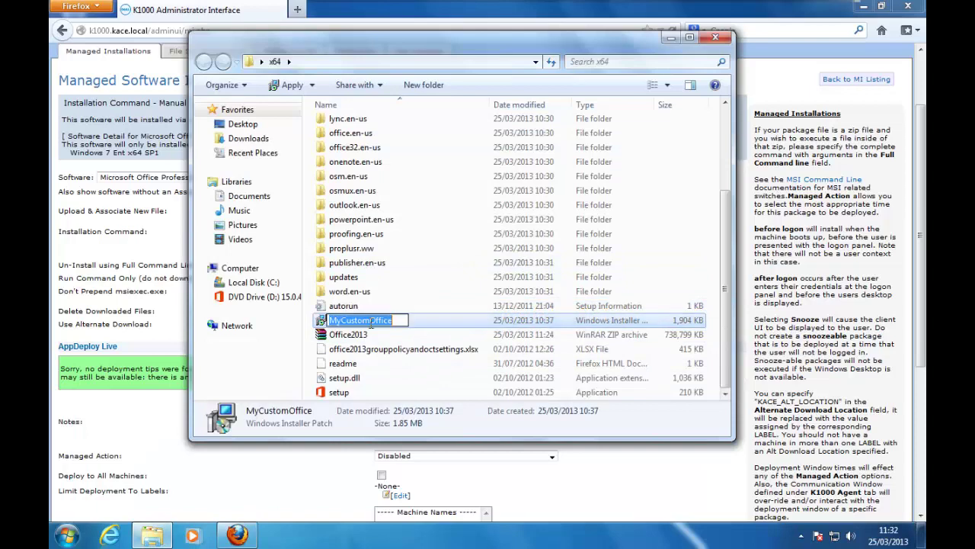
{"action": "left_click", "coordinate": [152, 536]}
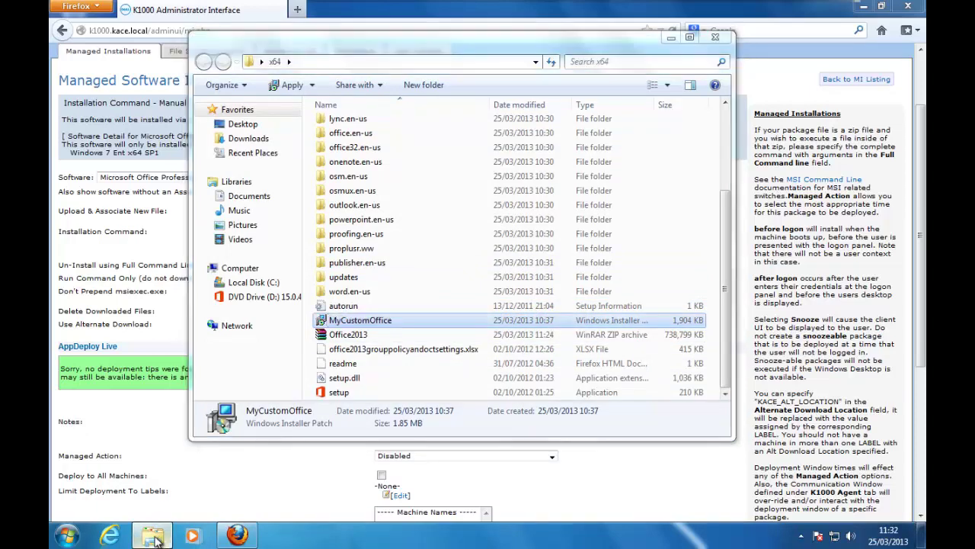
{"action": "left_click", "coordinate": [495, 244]}
{"action": "left_click_drag", "start_coordinate": [492, 244], "coordinate": [459, 243]}
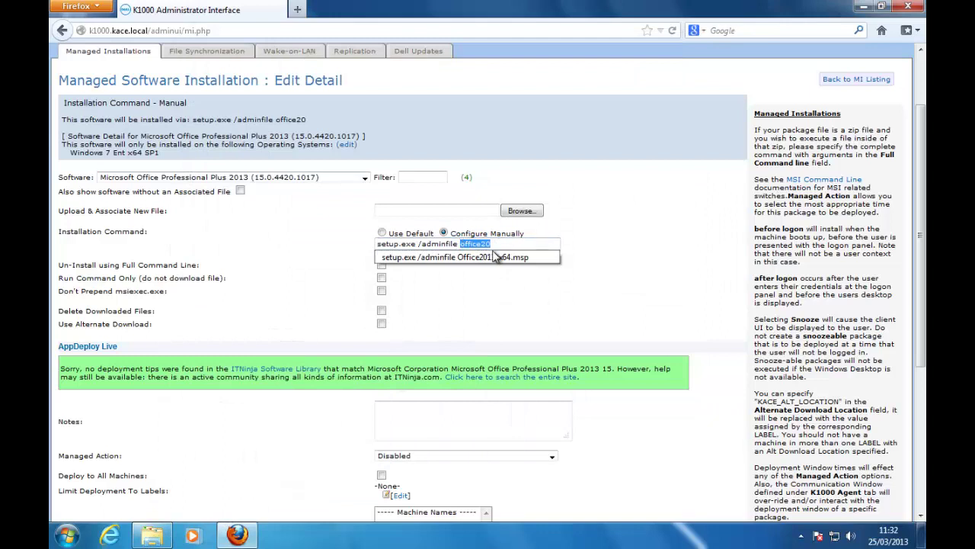
{"action": "type", "text": "MyCustomO"}
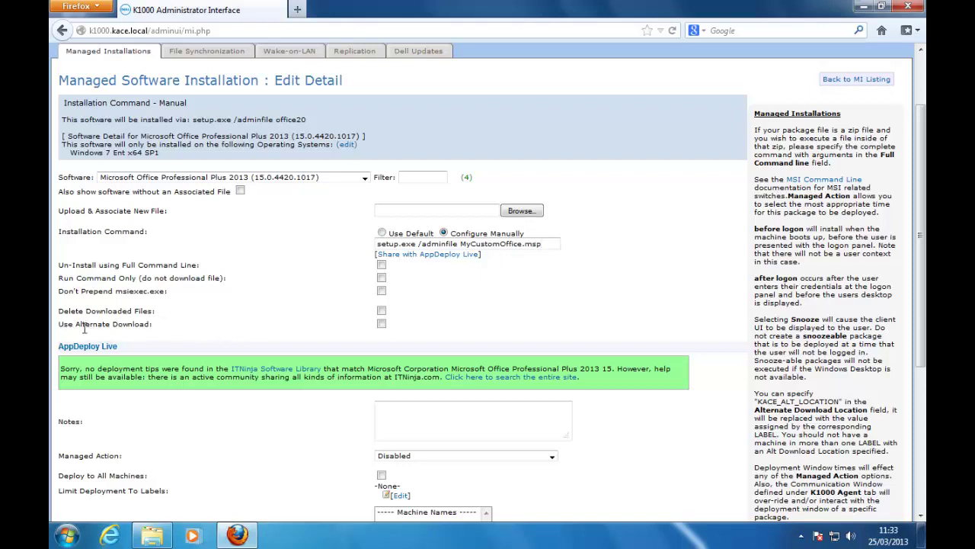
Step: Delete downloaded files after install, set Managed Action to Execute anytime, and target only gamut
{"action": "left_click", "coordinate": [382, 312]}
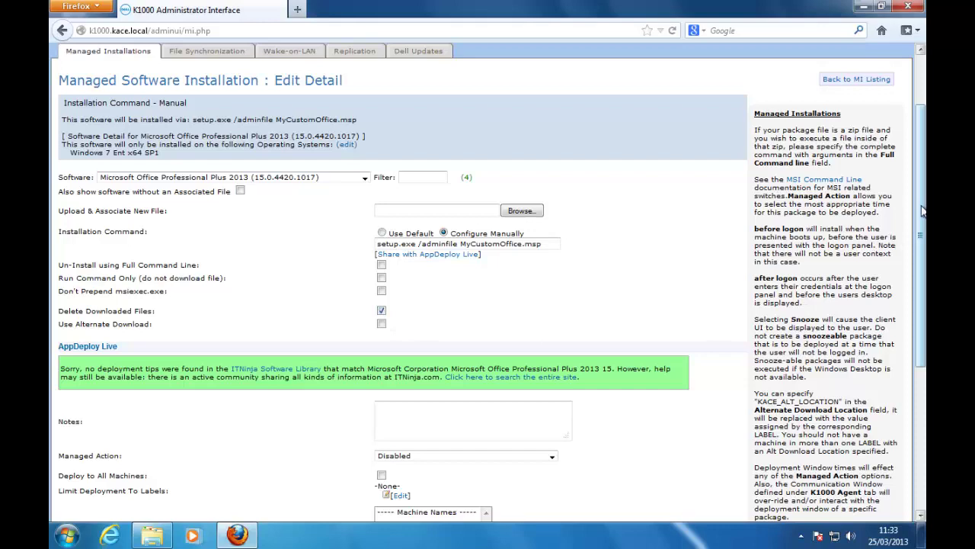
{"action": "left_click_drag", "start_coordinate": [924, 212], "coordinate": [924, 325]}
{"action": "left_click", "coordinate": [530, 273]}
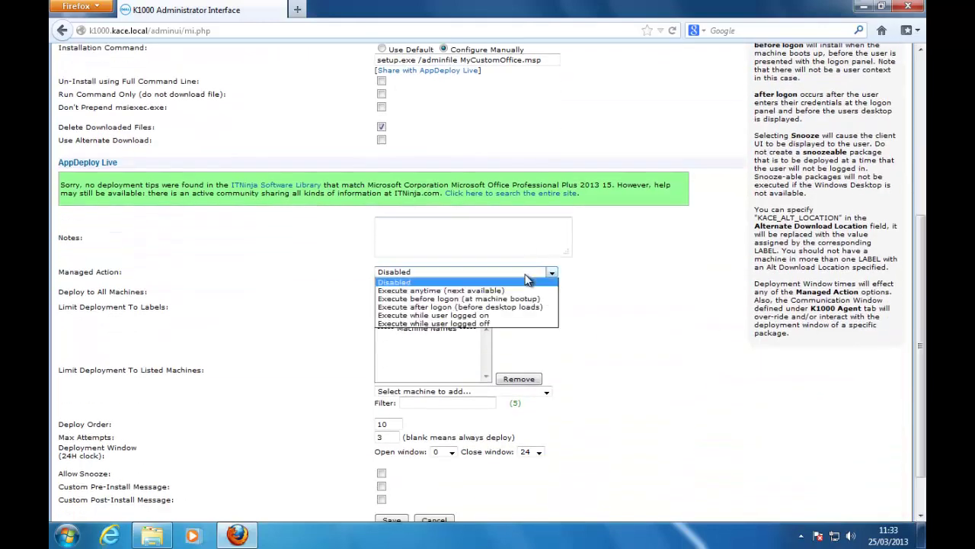
{"action": "left_click", "coordinate": [514, 292]}
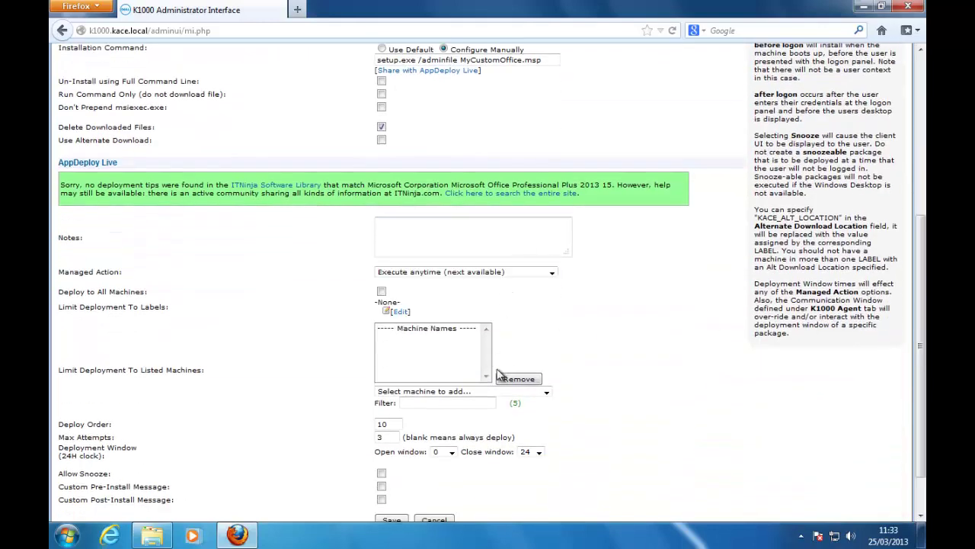
{"action": "left_click", "coordinate": [456, 393]}
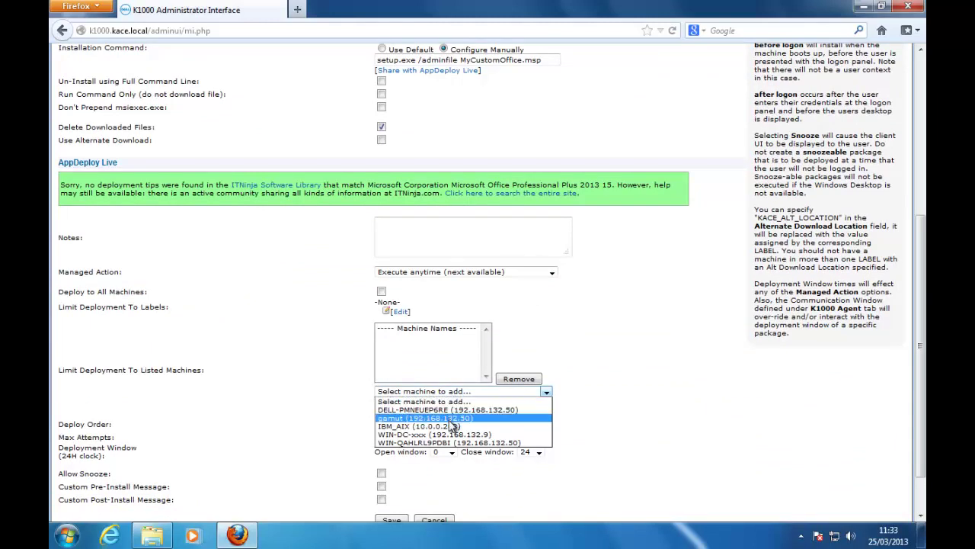
{"action": "left_click", "coordinate": [449, 419]}
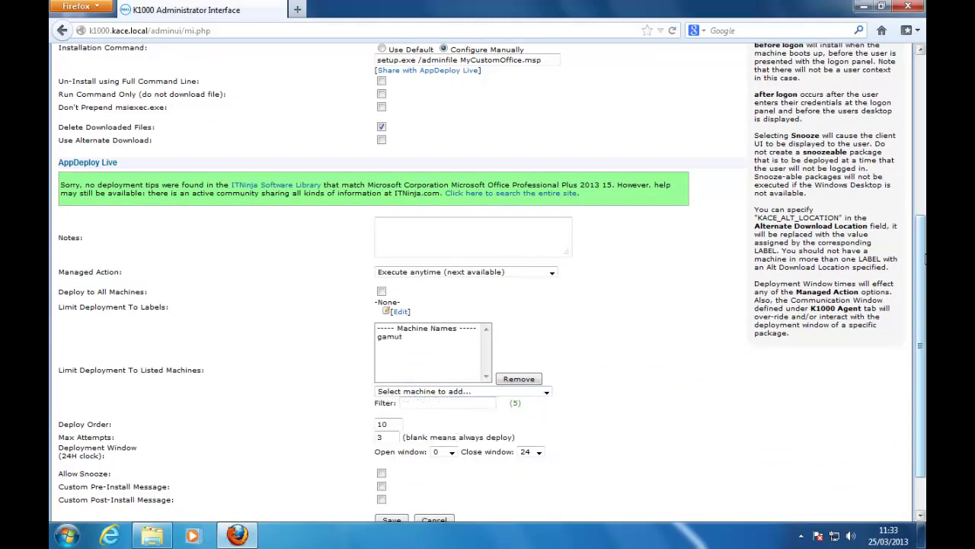
{"action": "left_click_drag", "start_coordinate": [921, 305], "coordinate": [920, 335]}
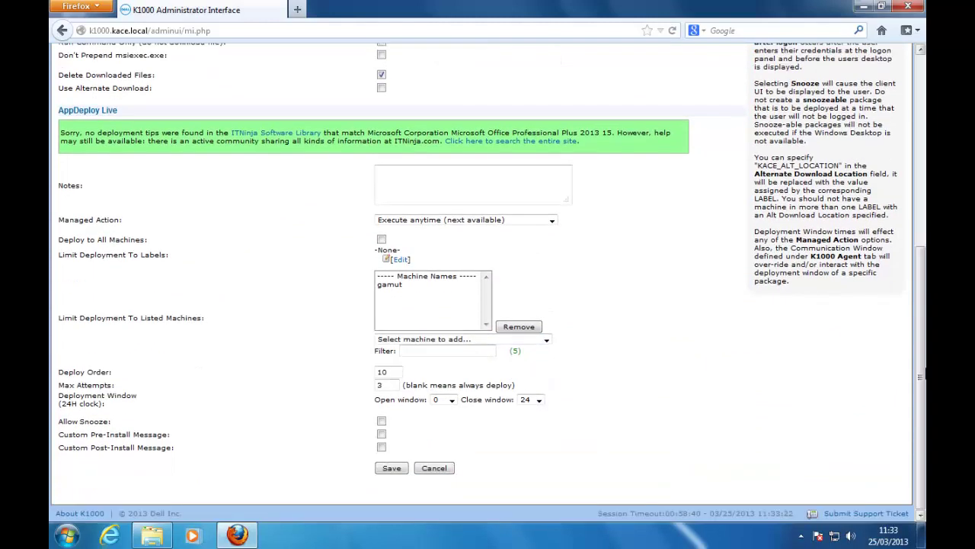
Step: Enable pre- and post-install messages, with post-install text 'Office 2013 installation has been completed.', and save
{"action": "left_click", "coordinate": [382, 434]}
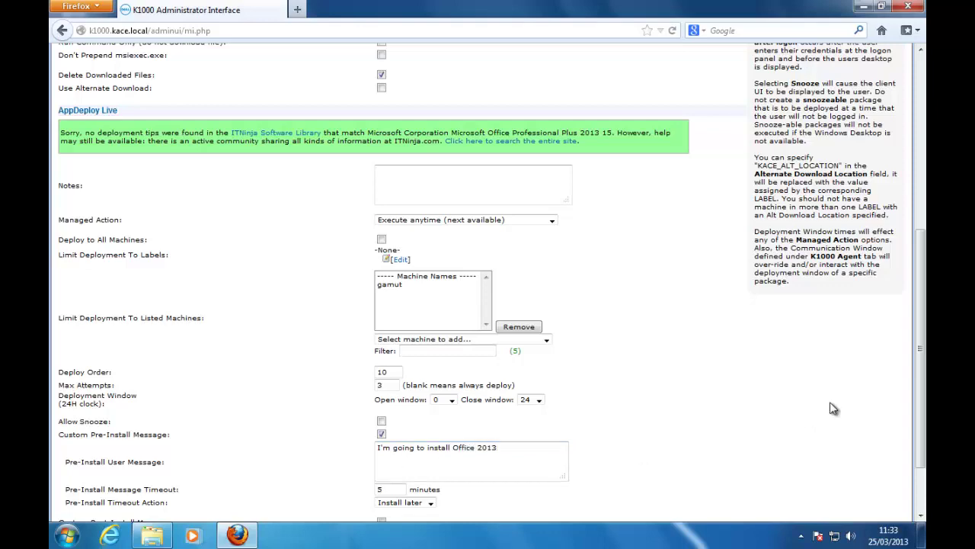
{"action": "scroll", "coordinate": [392, 457], "scroll_direction": "down", "scroll_amount": 2}
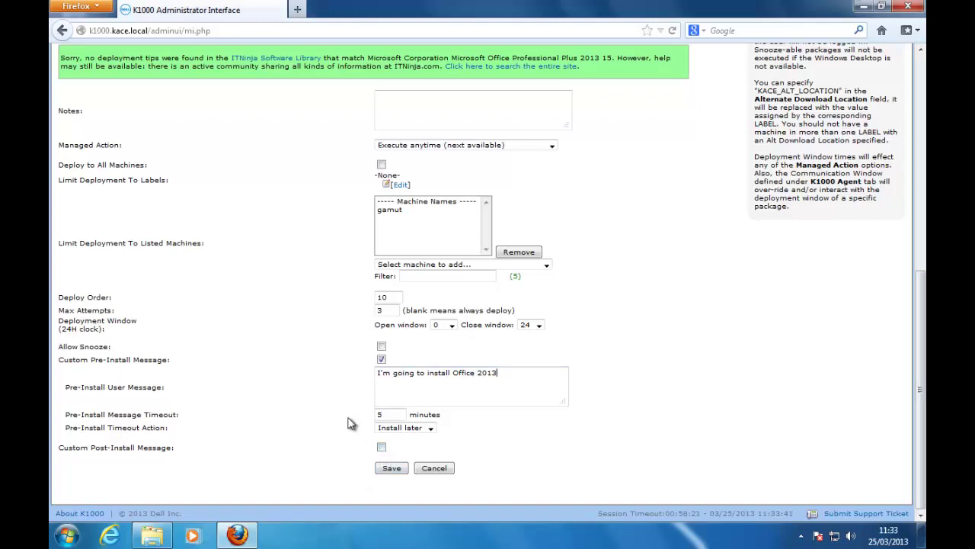
{"action": "left_click", "coordinate": [382, 448]}
{"action": "left_click", "coordinate": [394, 474]}
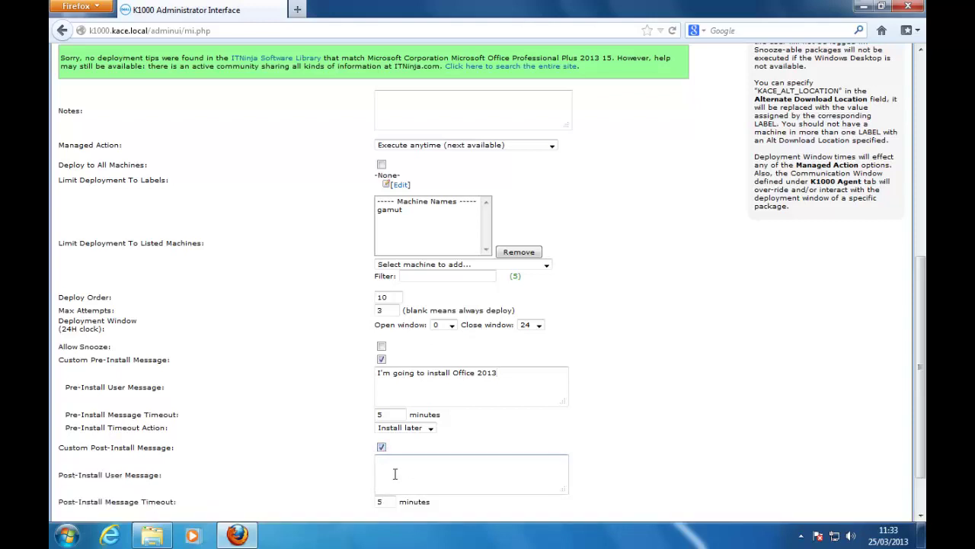
{"action": "type", "text": "Office 2013 installation has been completed."}
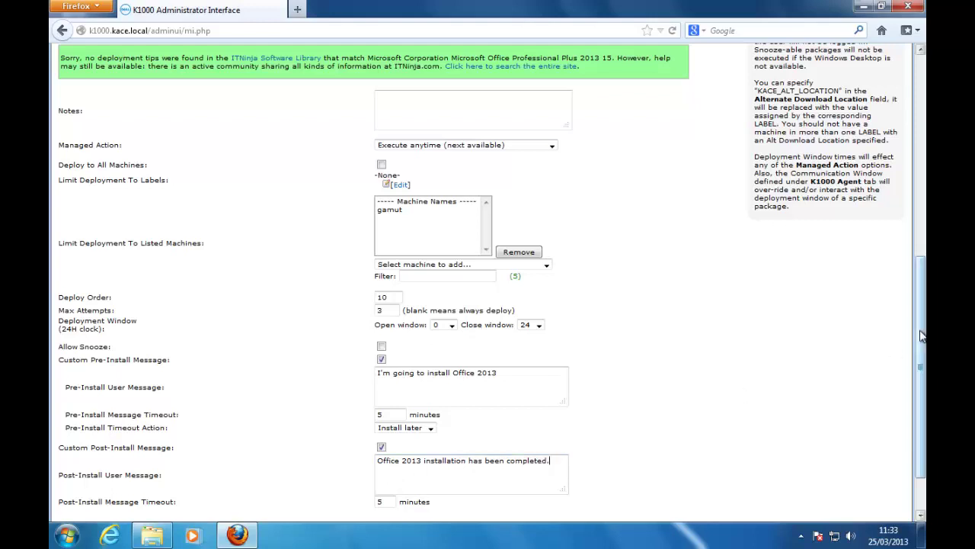
{"action": "scroll", "coordinate": [919, 335], "scroll_direction": "down", "scroll_amount": 2}
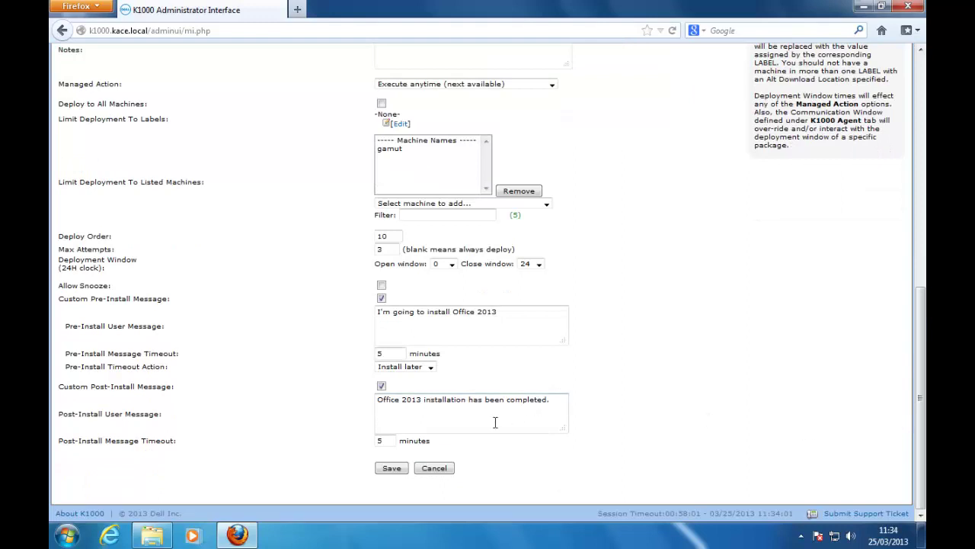
{"action": "left_click", "coordinate": [396, 470]}
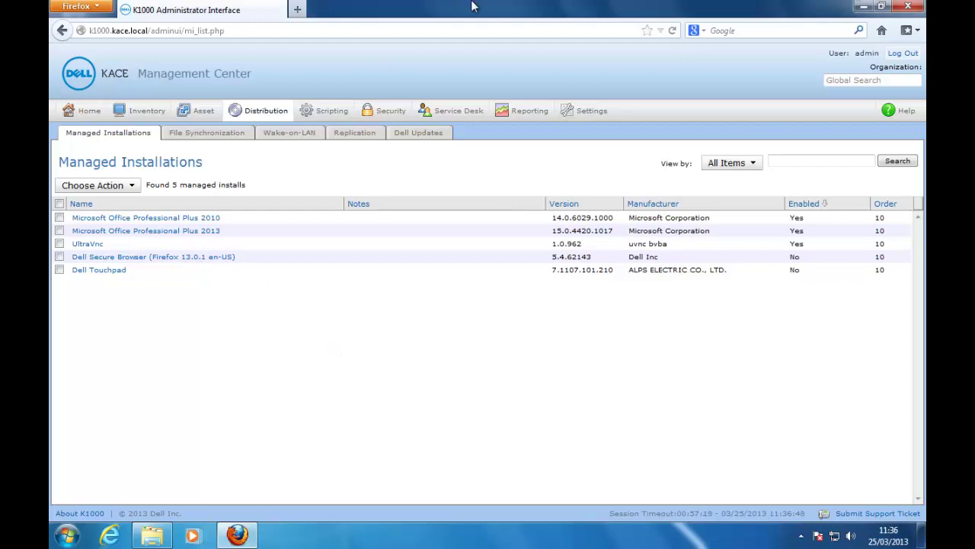
Step: Revert the virtual machine to the 'Before installing office 2013' snapshot and confirm the restore
{"action": "mouse_move", "coordinate": [474, 4]}
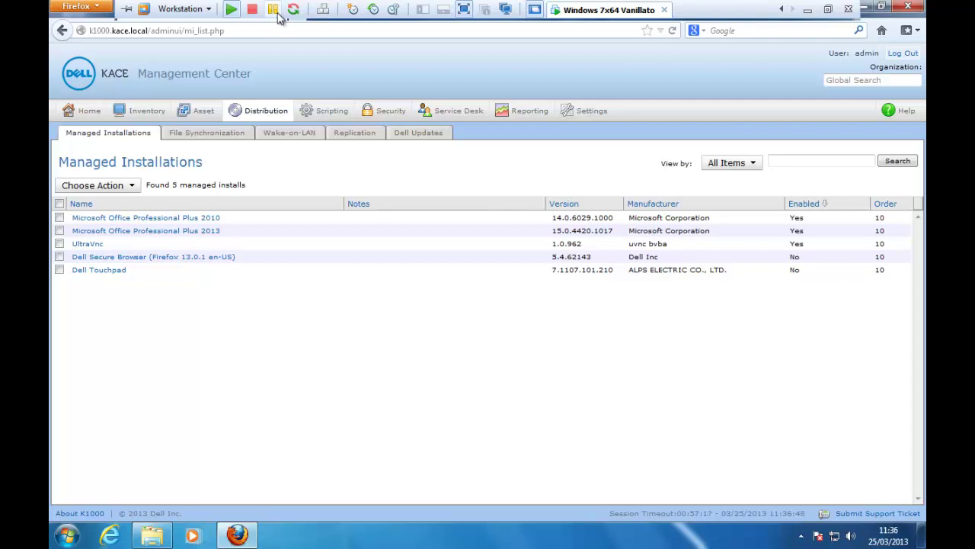
{"action": "left_click", "coordinate": [208, 9]}
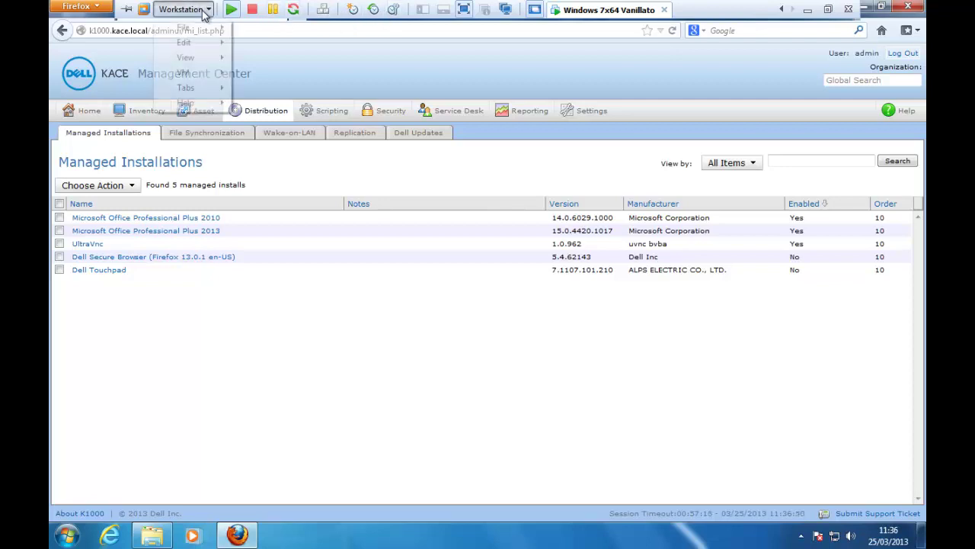
{"action": "mouse_move", "coordinate": [200, 55]}
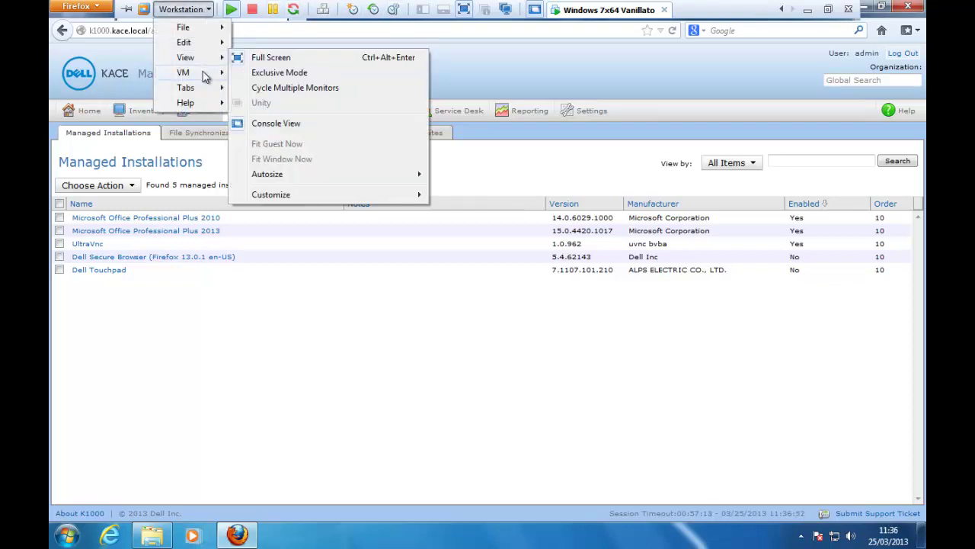
{"action": "mouse_move", "coordinate": [200, 73]}
{"action": "mouse_move", "coordinate": [339, 166]}
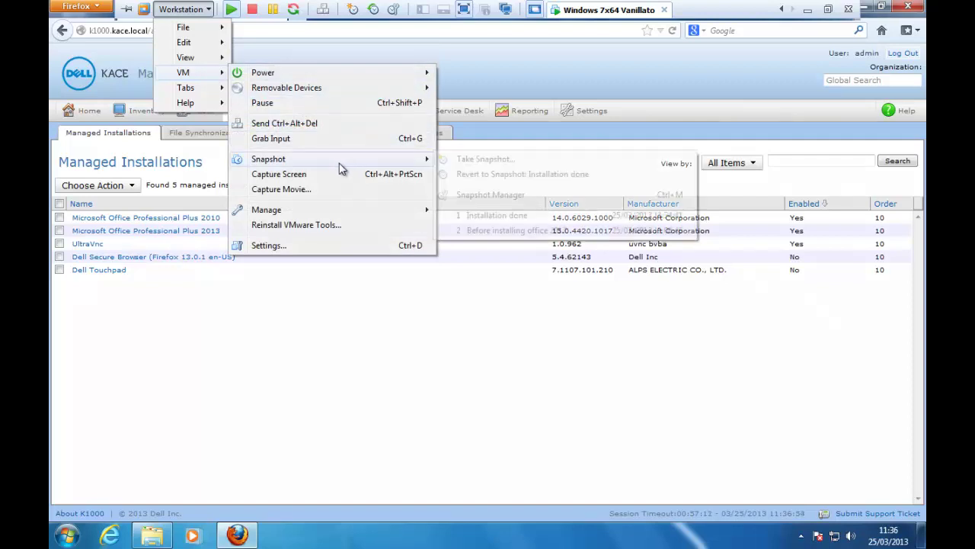
{"action": "left_click", "coordinate": [507, 232]}
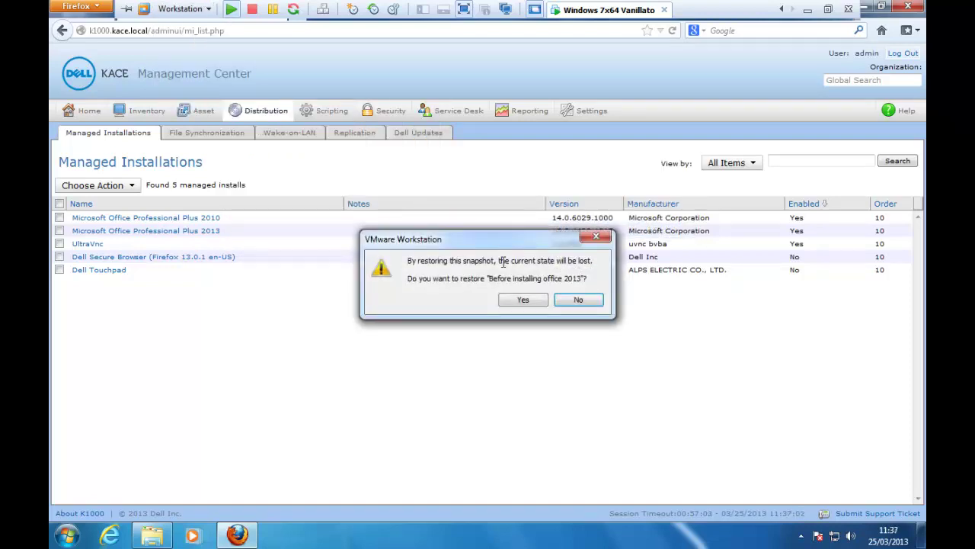
{"action": "left_click", "coordinate": [521, 302]}
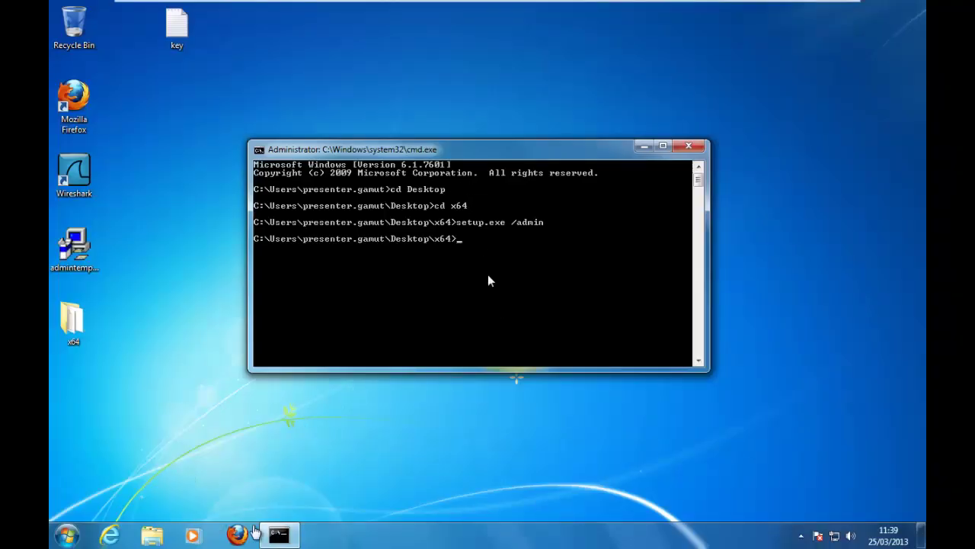
{"action": "left_click", "coordinate": [237, 536]}
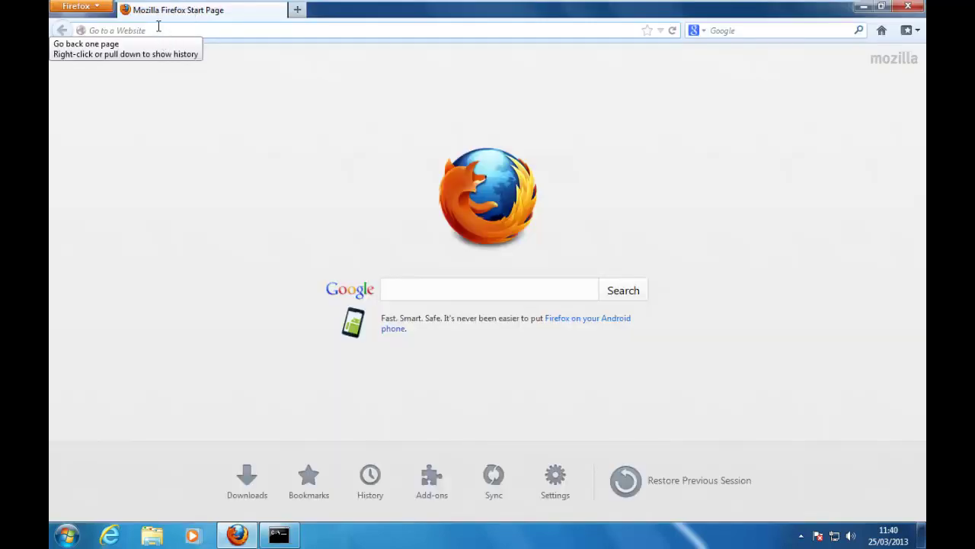
Step: Open k1000.kace.local in the browser and log in to the administrator interface with the admin password
{"action": "left_click", "coordinate": [158, 27]}
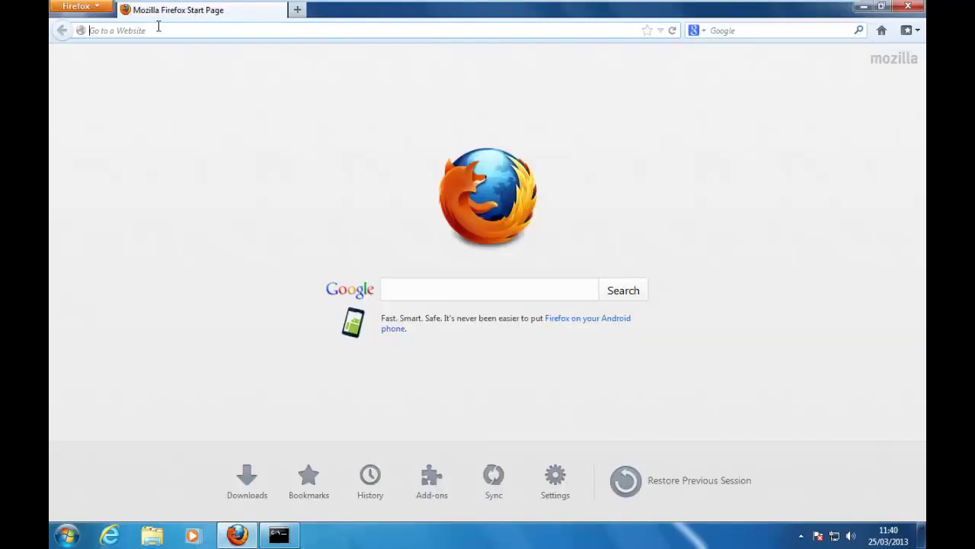
{"action": "type", "text": "k1000"}
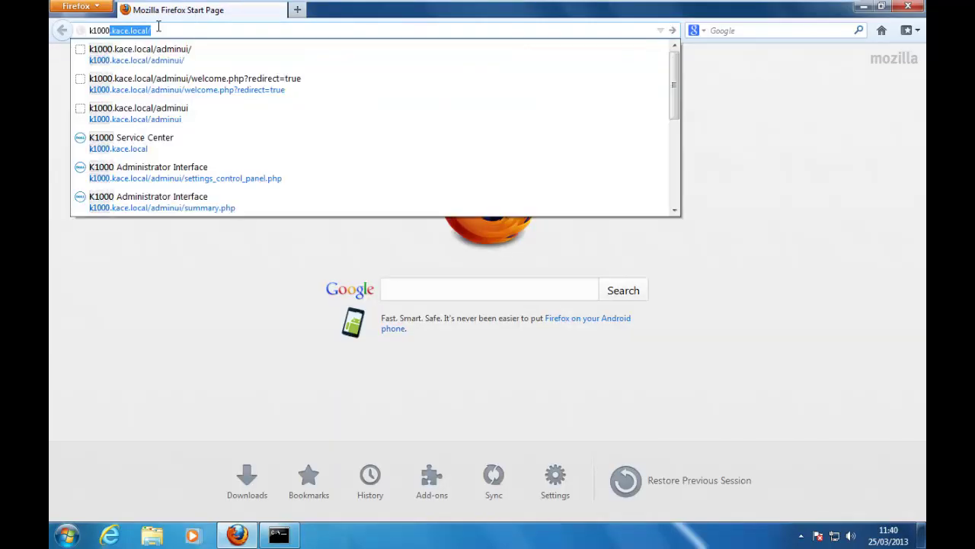
{"action": "key", "text": "Right"}
{"action": "type", "text": "a"}
{"action": "key", "text": "Return"}
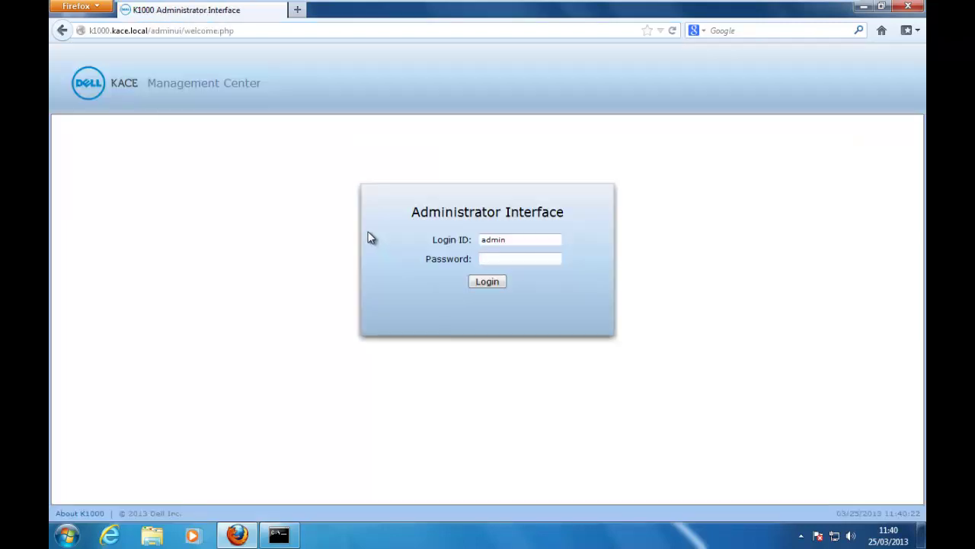
{"action": "left_click", "coordinate": [487, 259]}
{"action": "type", "text": "admin"}
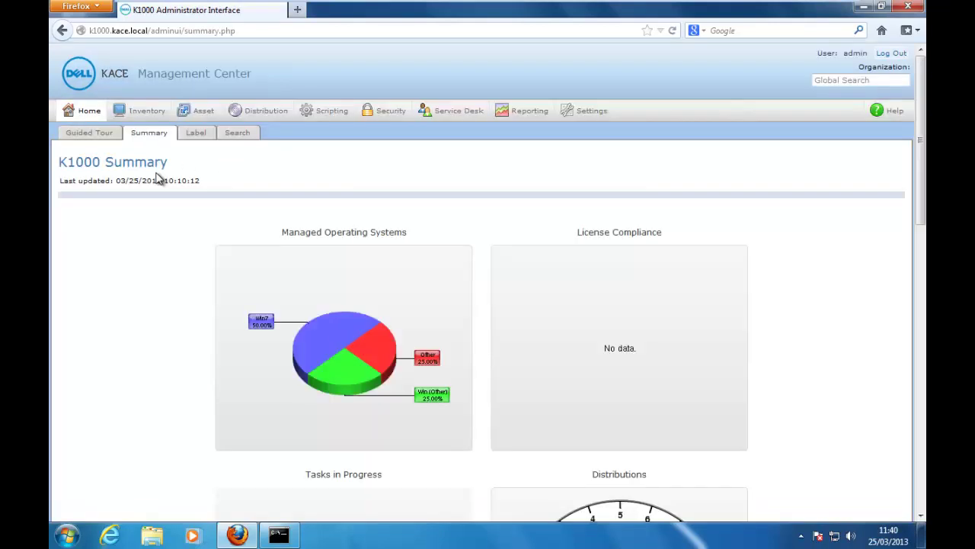
Step: Force an inventory update for gamut, then open its detail page and expand Installed Programs (25)
{"action": "left_click", "coordinate": [151, 112]}
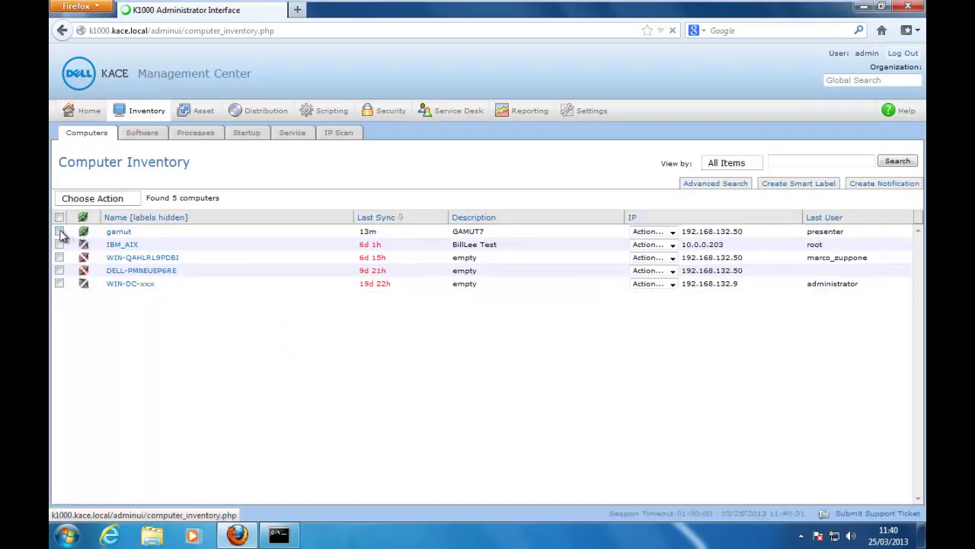
{"action": "left_click", "coordinate": [93, 200]}
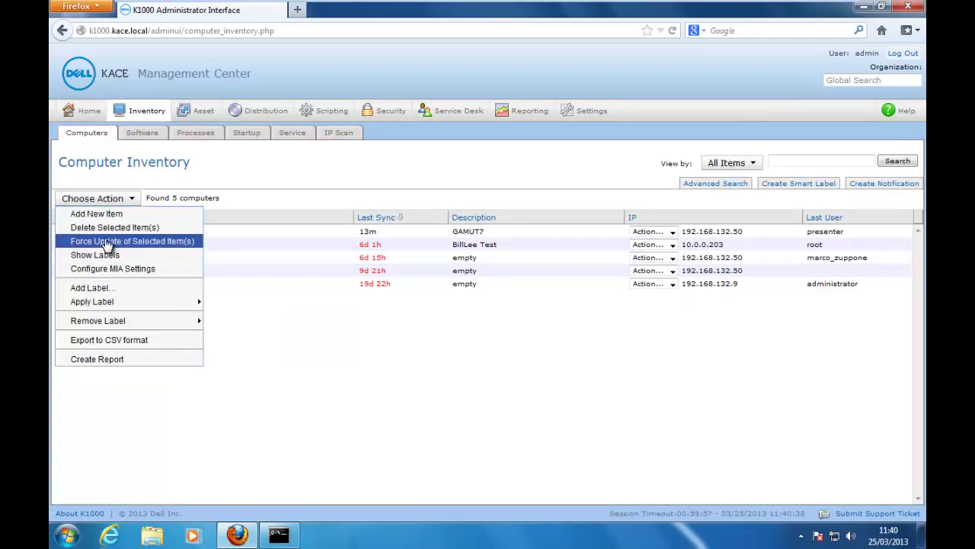
{"action": "left_click", "coordinate": [106, 241]}
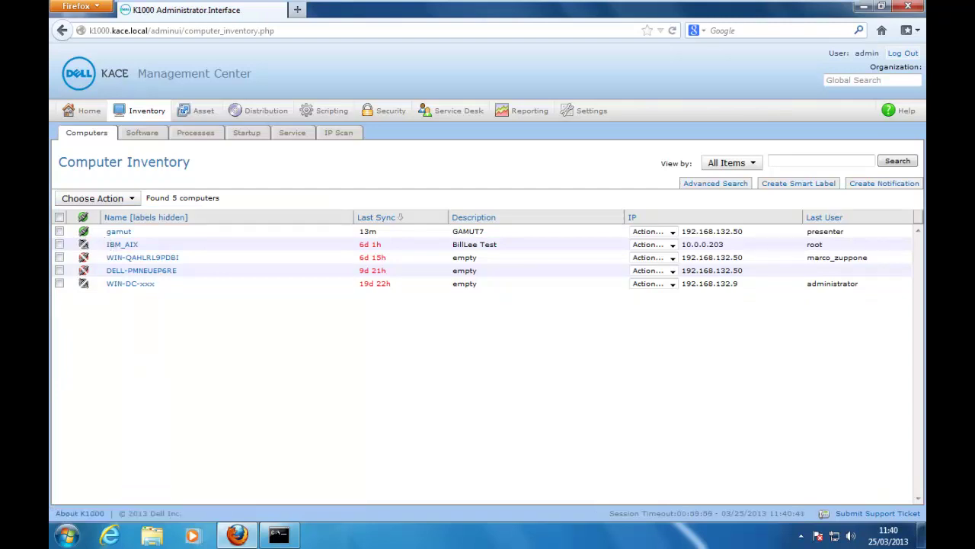
{"action": "left_click", "coordinate": [119, 232]}
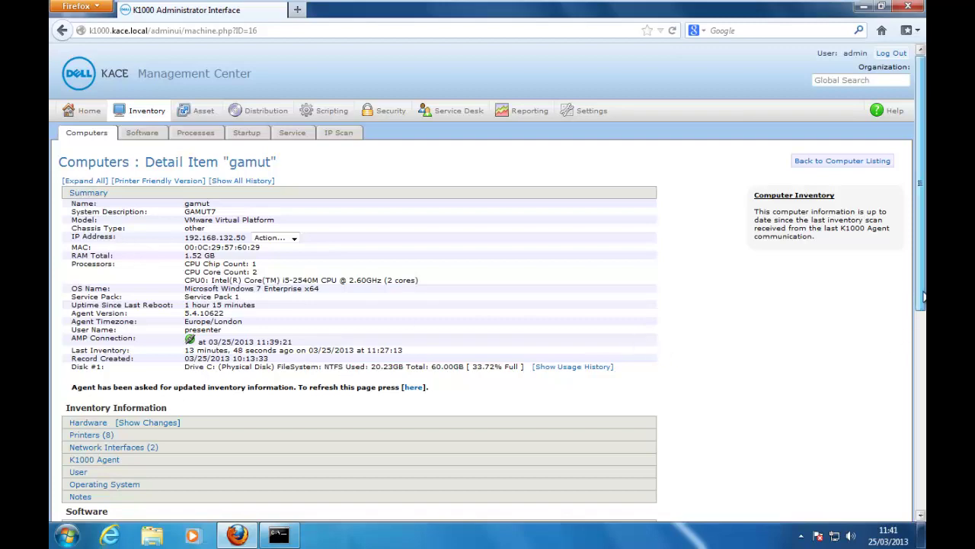
{"action": "scroll", "coordinate": [922, 293], "scroll_direction": "down", "scroll_amount": 1}
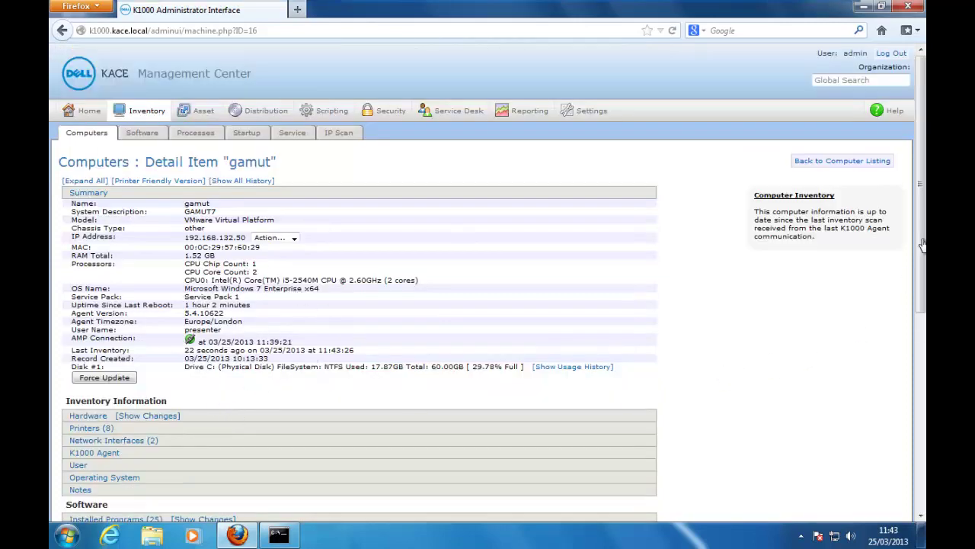
{"action": "scroll", "coordinate": [923, 241], "scroll_direction": "down", "scroll_amount": 3}
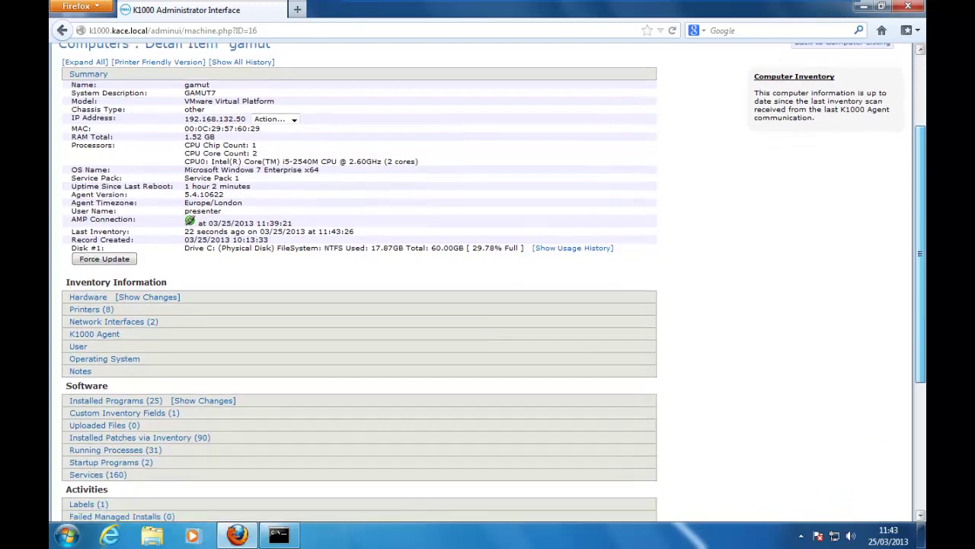
{"action": "left_click", "coordinate": [121, 401]}
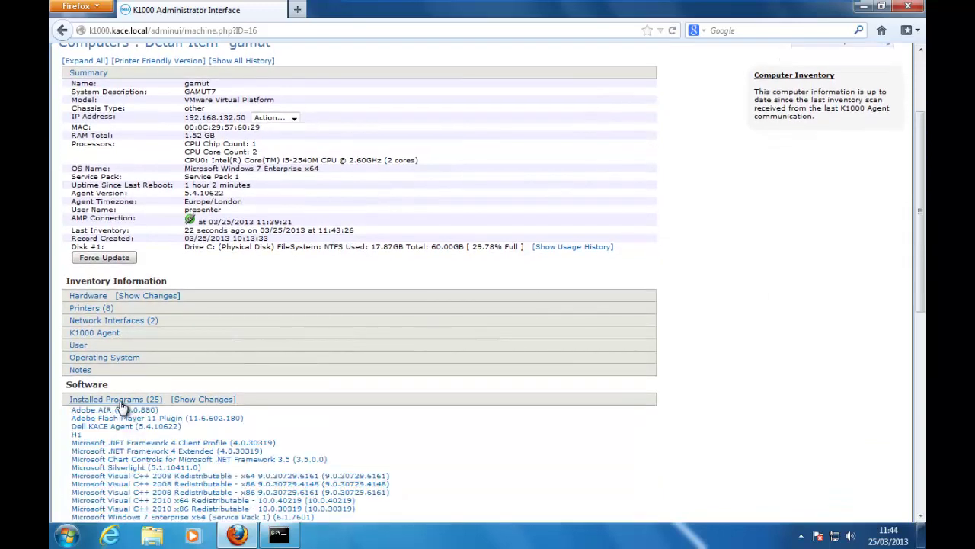
{"action": "left_click_drag", "start_coordinate": [922, 219], "coordinate": [923, 301]}
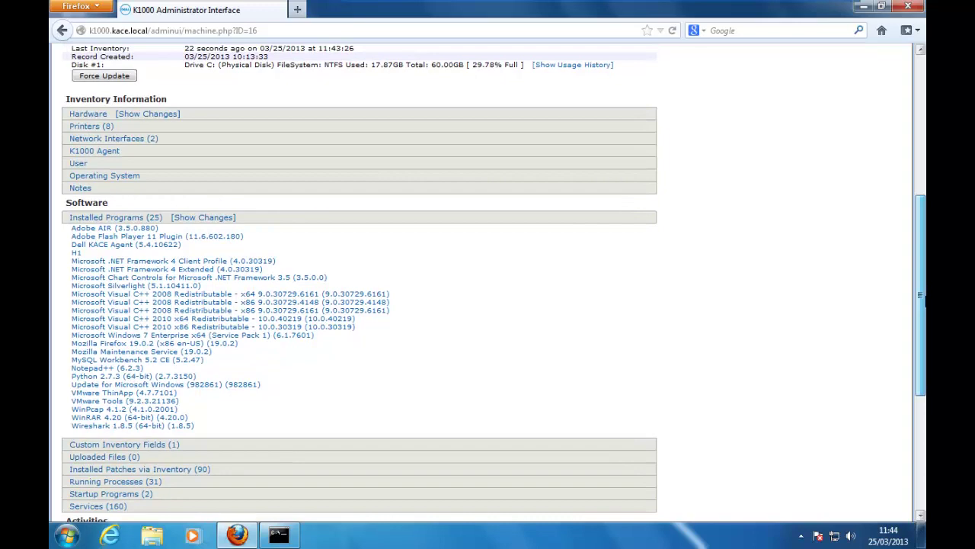
{"action": "left_click_drag", "start_coordinate": [921, 296], "coordinate": [905, 172]}
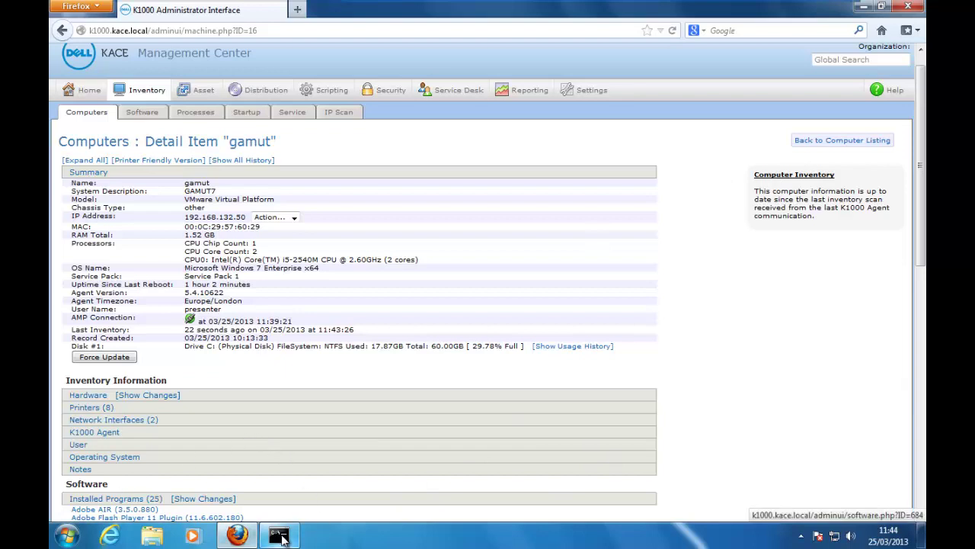
Step: In Command Prompt, change to C:\Program Files (x86)\Dell\KACE and run runkbot
{"action": "left_click", "coordinate": [280, 537]}
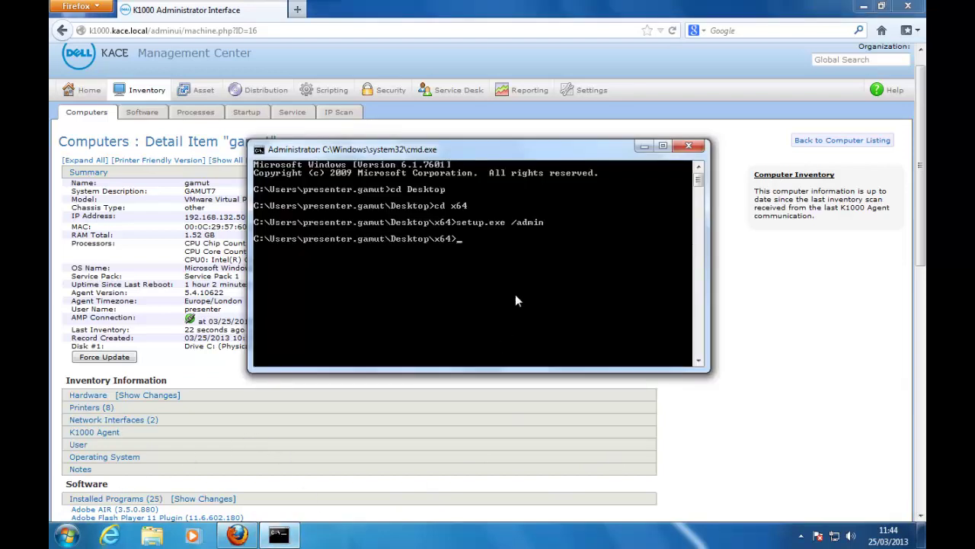
{"action": "type", "text": "cd \\pro"}
{"action": "key", "text": "Tab"}
{"action": "key", "text": "Tab"}
{"action": "key", "text": "Return"}
{"action": "type", "text": "cd de"}
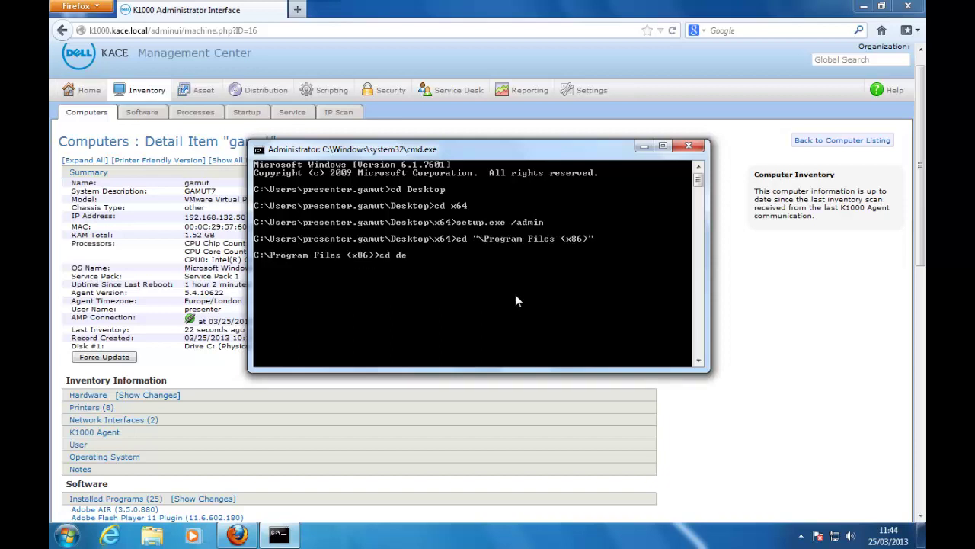
{"action": "type", "text": "ll"}
{"action": "key", "text": "Return"}
{"action": "type", "text": "cd "}
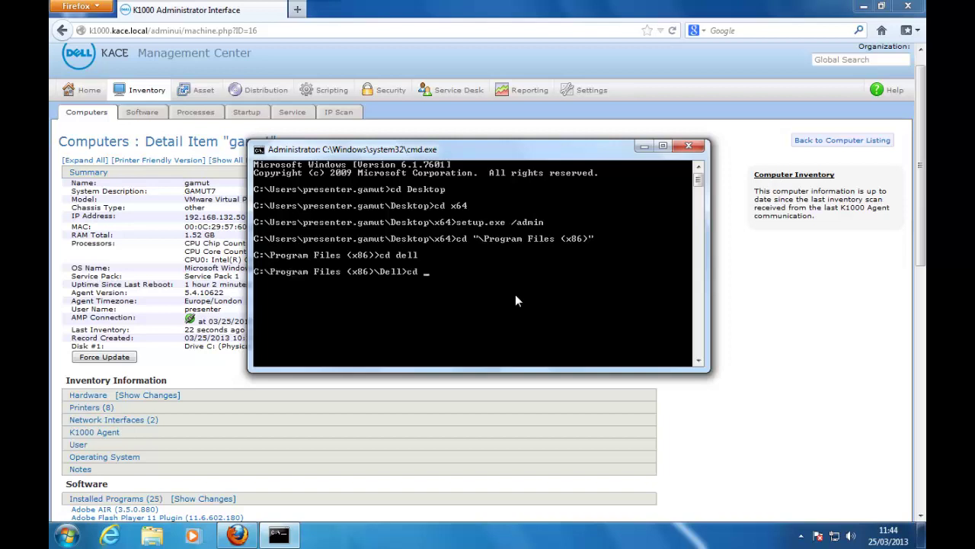
{"action": "type", "text": "kace"}
{"action": "key", "text": "Return"}
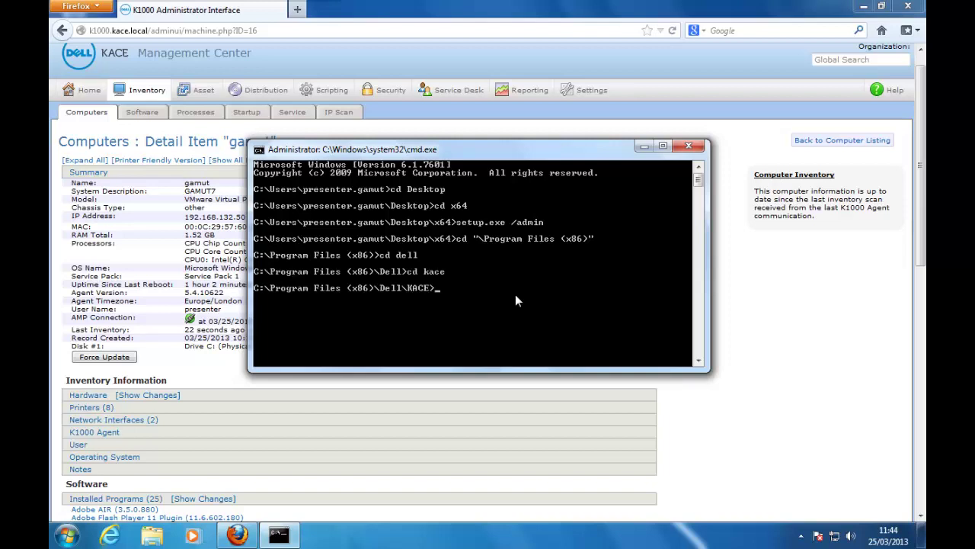
{"action": "type", "text": "runkbot"}
{"action": "key", "text": "Return"}
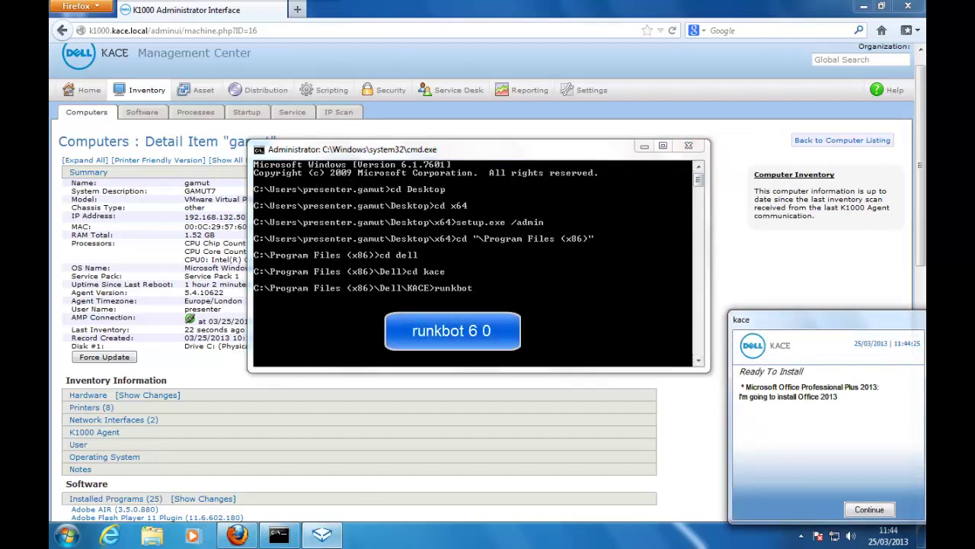
Step: Close the command prompt and continue the Office 2013 installation from the KACE popup
{"action": "left_click_drag", "start_coordinate": [546, 155], "coordinate": [464, 120]}
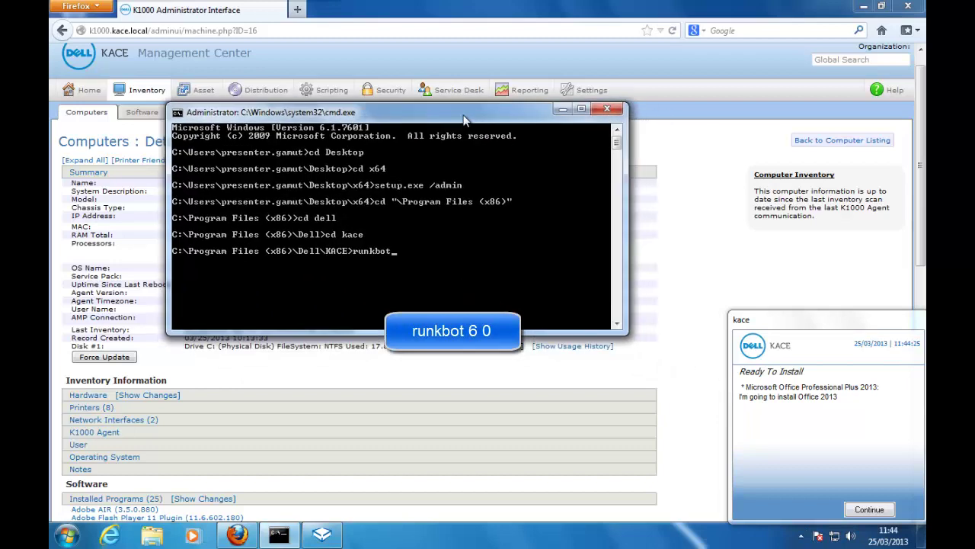
{"action": "left_click", "coordinate": [607, 108]}
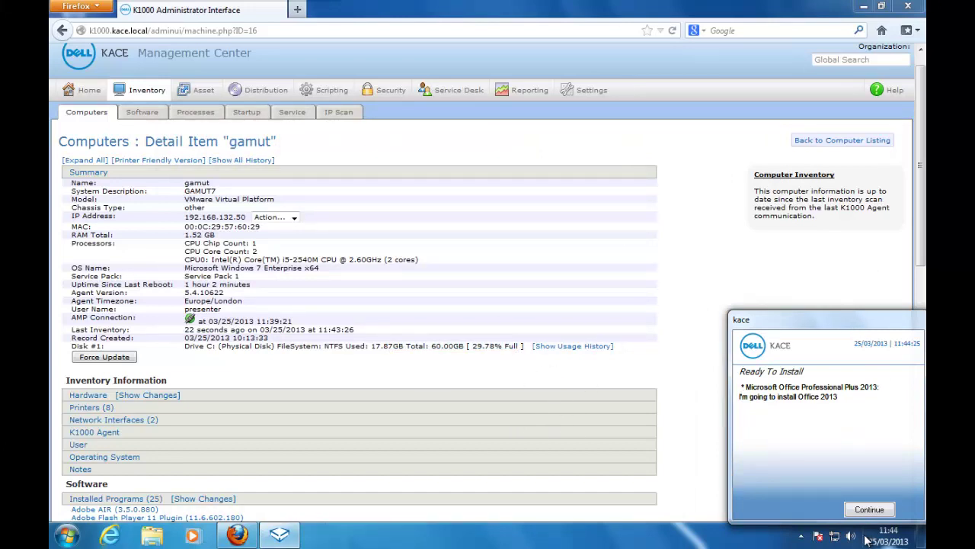
{"action": "left_click", "coordinate": [869, 510]}
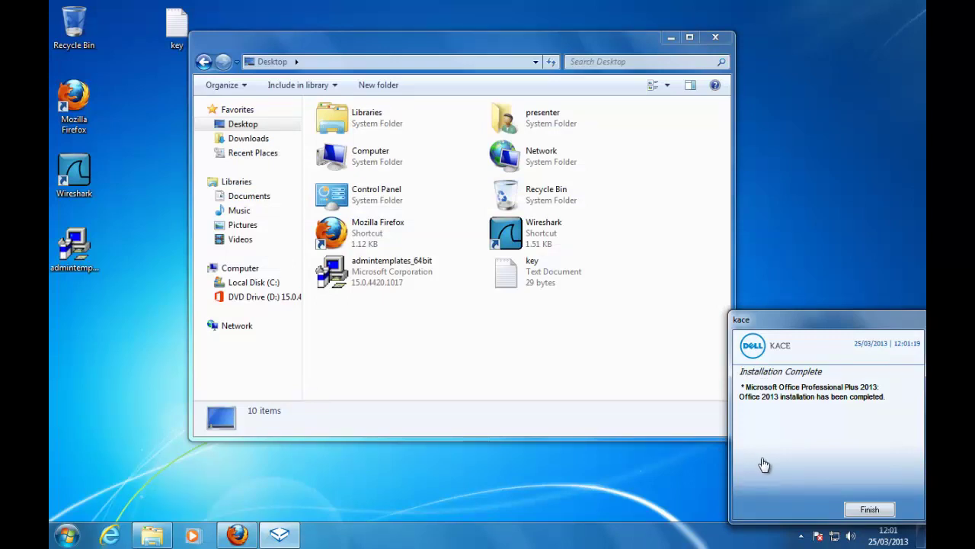
Step: Dismiss the installation complete notice and launch Word 2013 from the Microsoft Office 2013 program group
{"action": "left_click", "coordinate": [870, 509]}
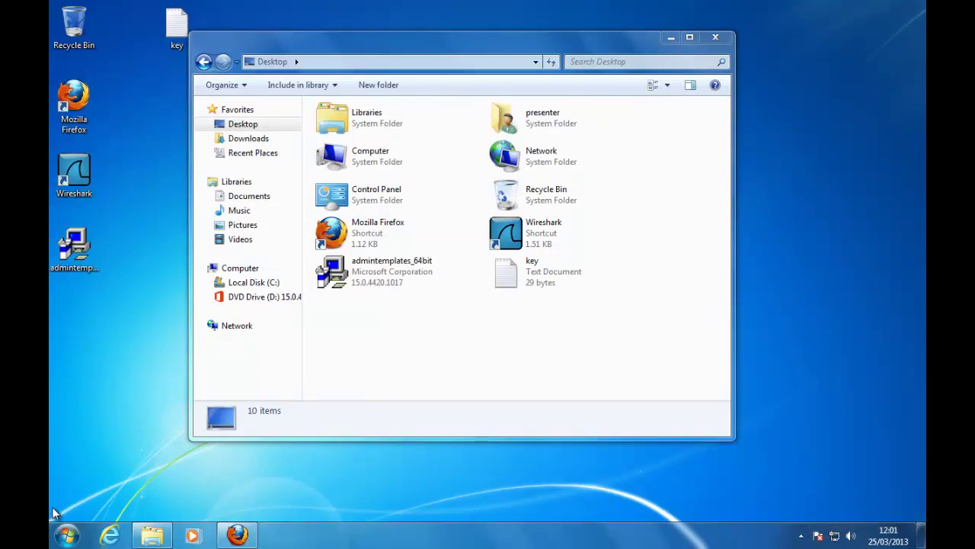
{"action": "left_click", "coordinate": [67, 536]}
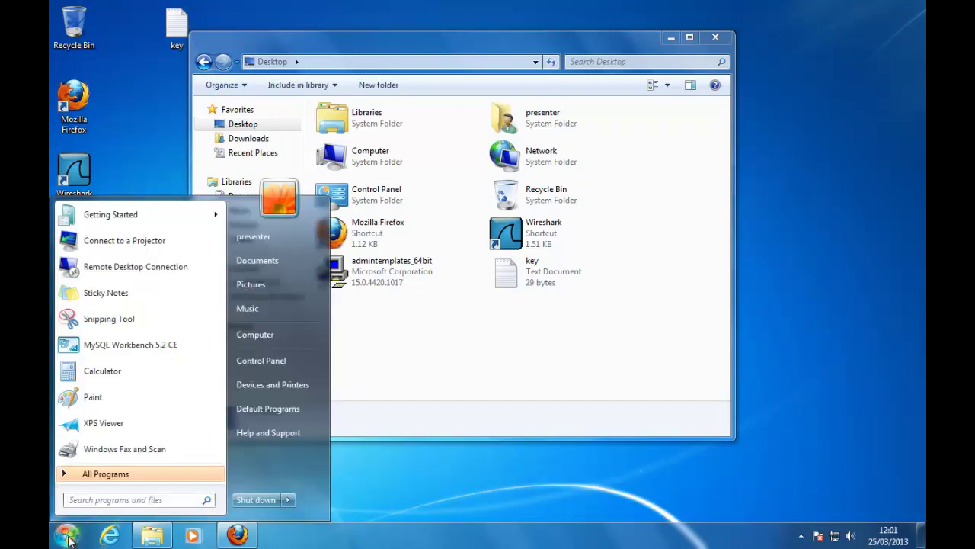
{"action": "left_click", "coordinate": [104, 474]}
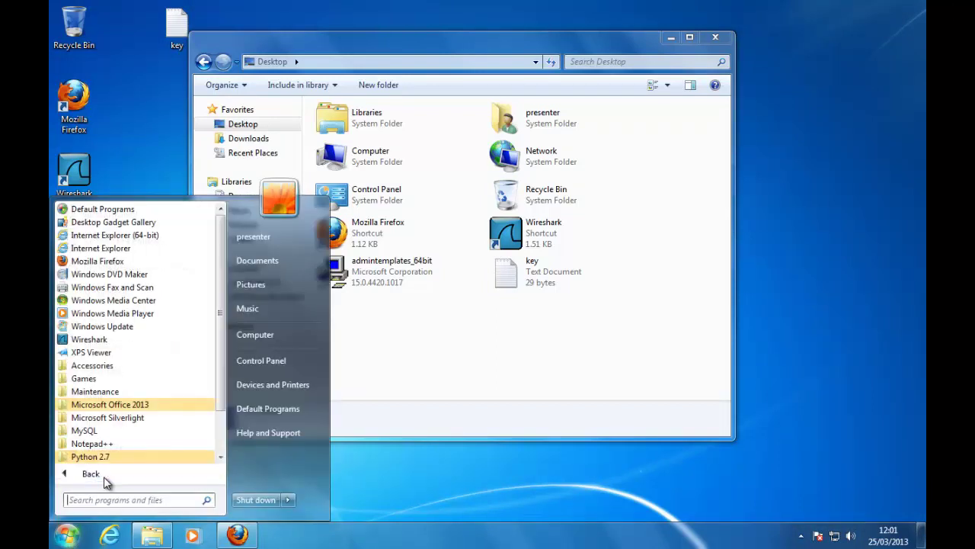
{"action": "left_click", "coordinate": [135, 407]}
{"action": "left_click", "coordinate": [124, 418]}
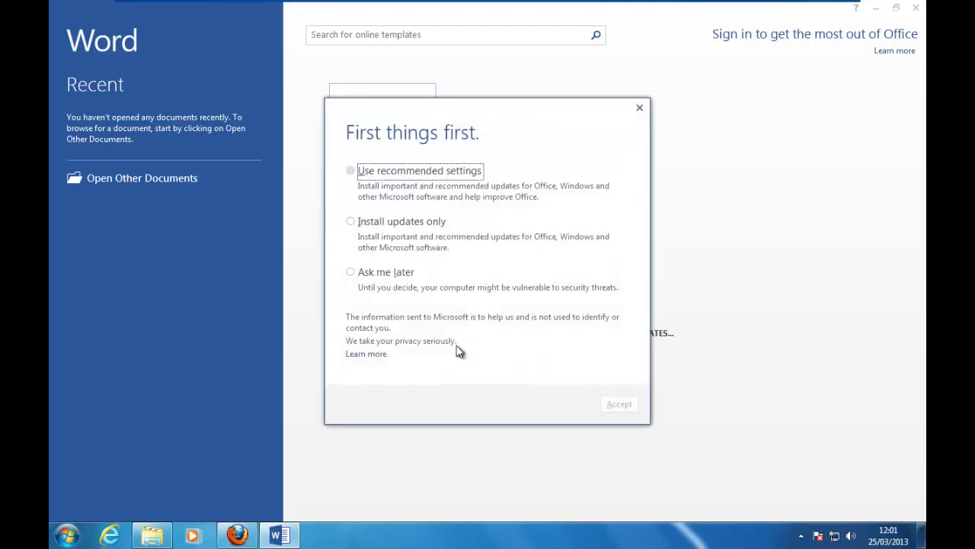
Step: Postpone update settings, skip activation, choose Office Open XML default formats, and close the welcome
{"action": "left_click", "coordinate": [395, 274]}
{"action": "left_click", "coordinate": [610, 406]}
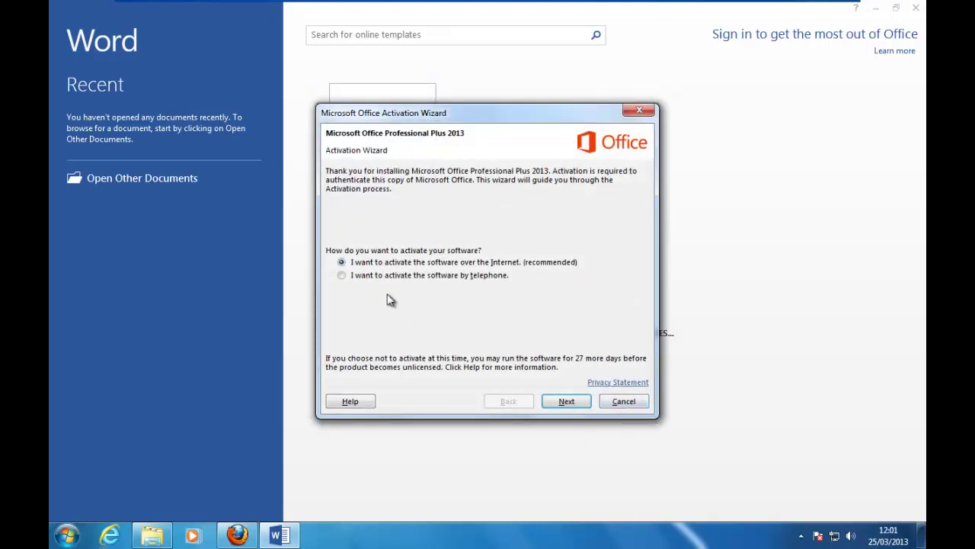
{"action": "left_click", "coordinate": [387, 276]}
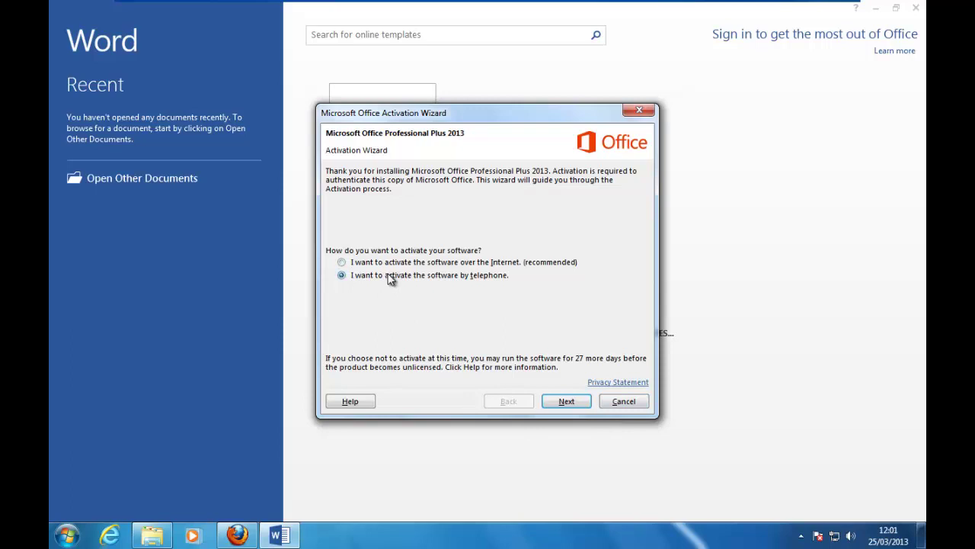
{"action": "left_click", "coordinate": [621, 404]}
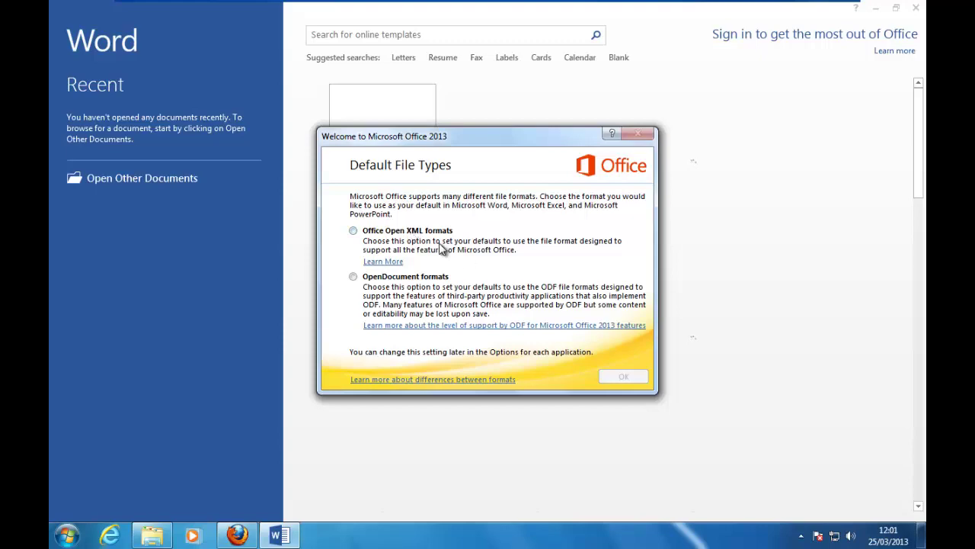
{"action": "left_click", "coordinate": [419, 238]}
{"action": "left_click", "coordinate": [624, 377]}
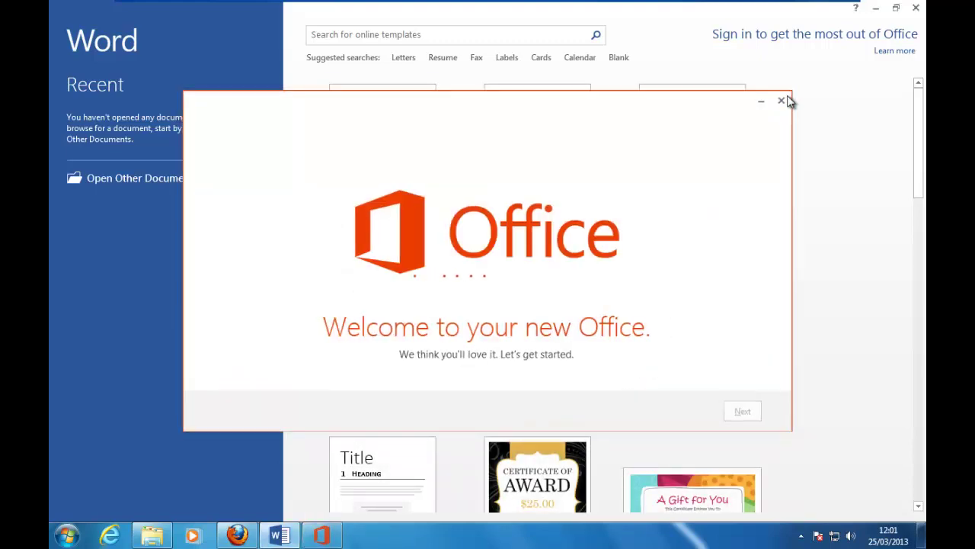
{"action": "left_click", "coordinate": [785, 99]}
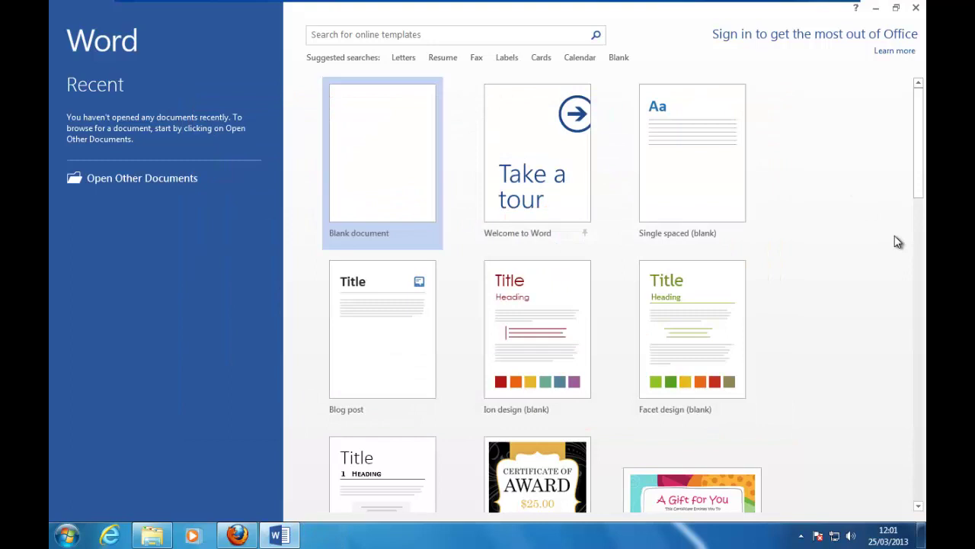